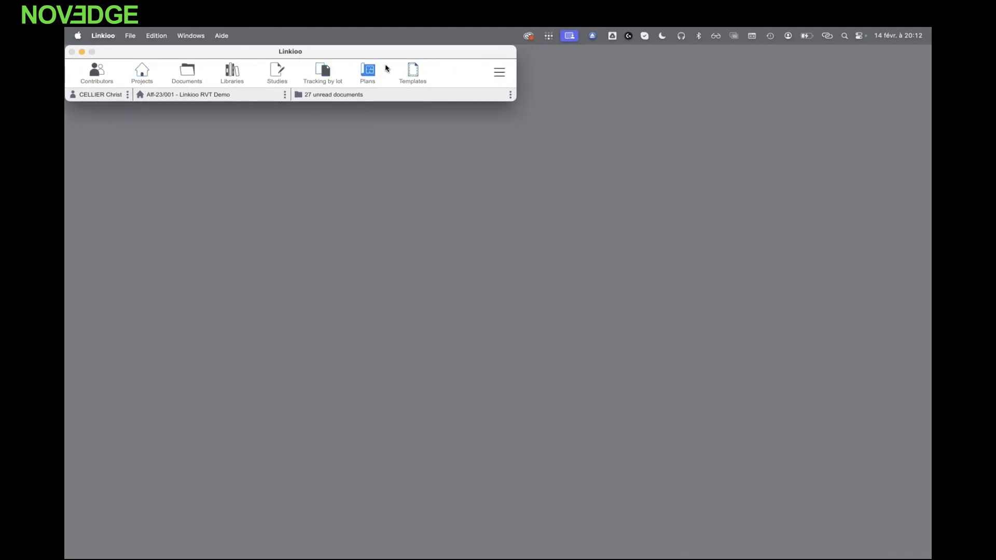
- View the list of contributors in the Speaker library, and close the library
click(97, 72)
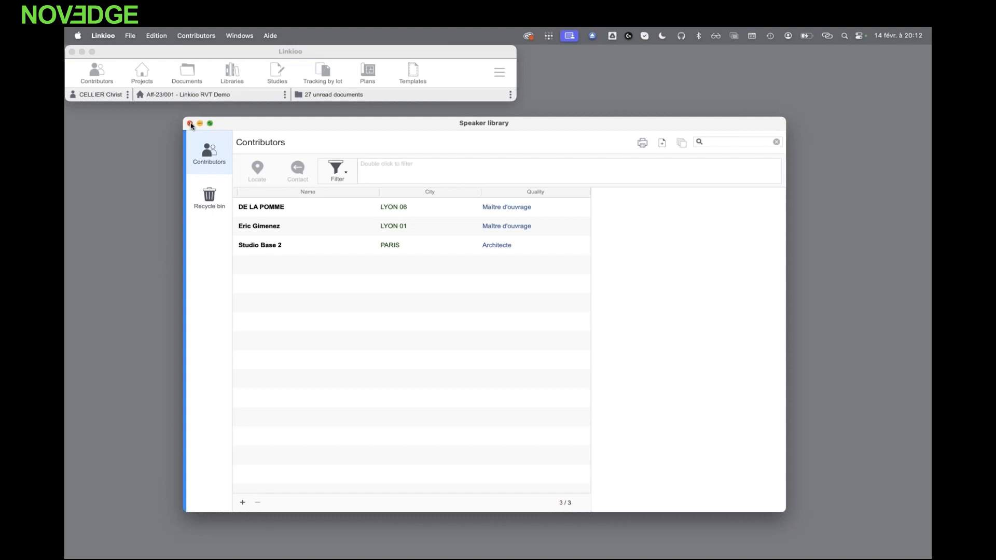
mouse_move(210, 124)
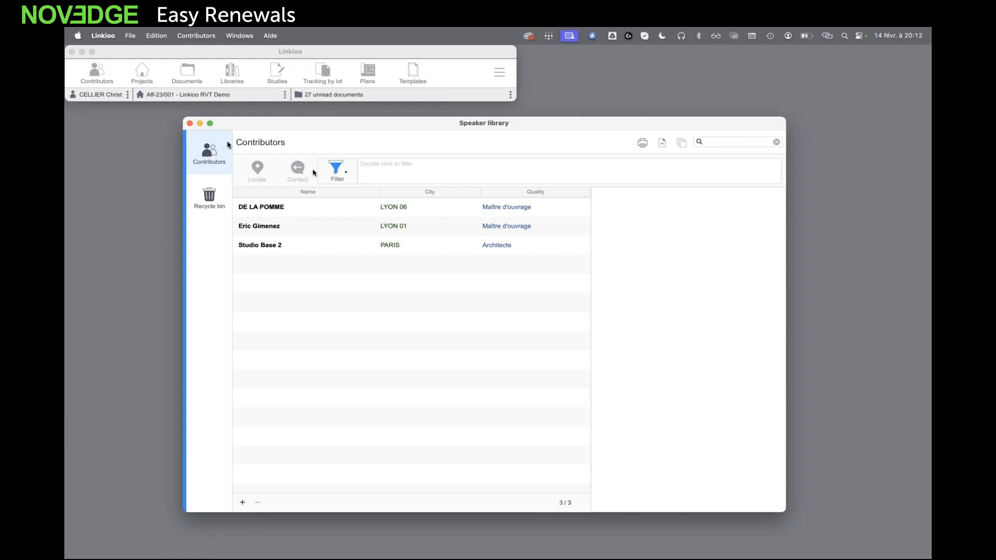
click(191, 124)
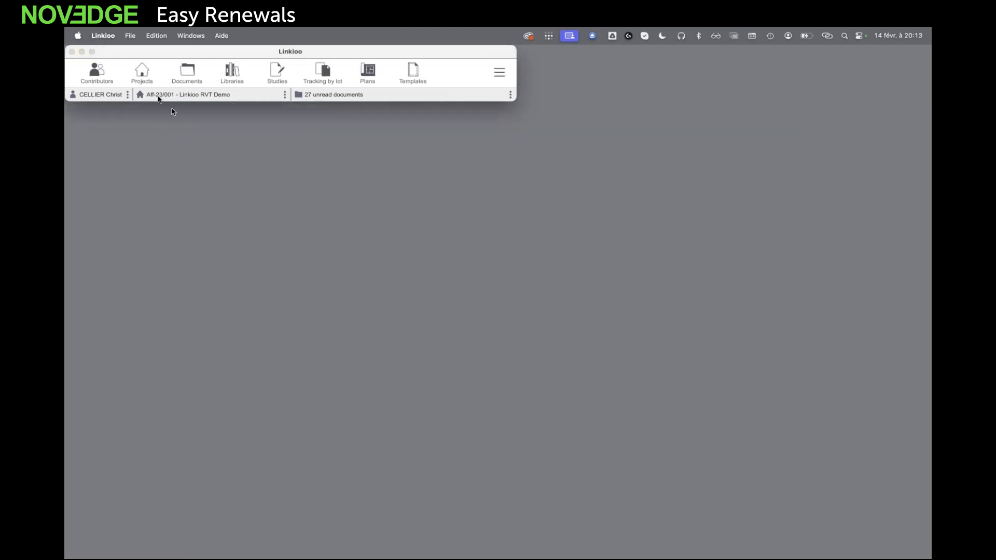
- Open the project sheet of Aff-23/001 - Linkioo RVT Demo and display its Summary page
click(141, 78)
click(347, 197)
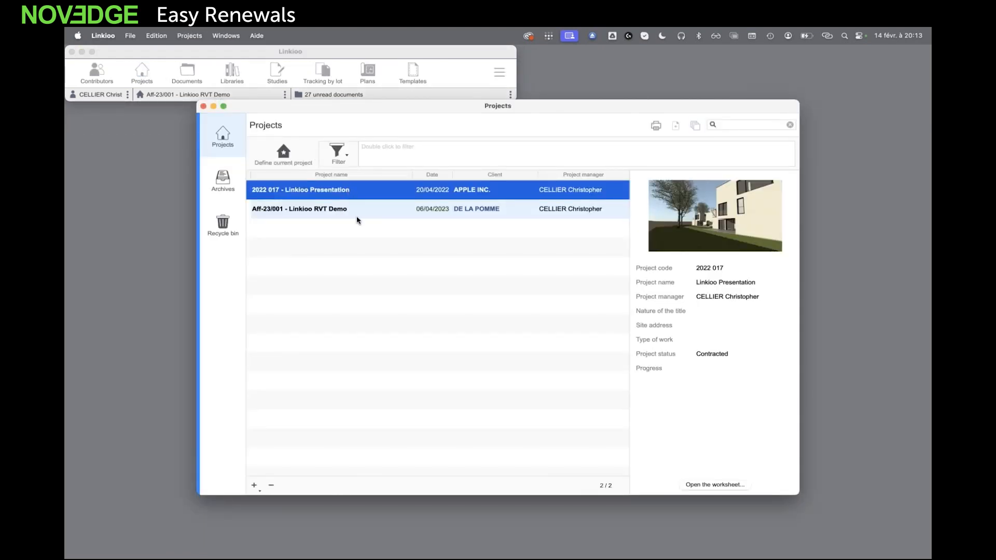
click(355, 212)
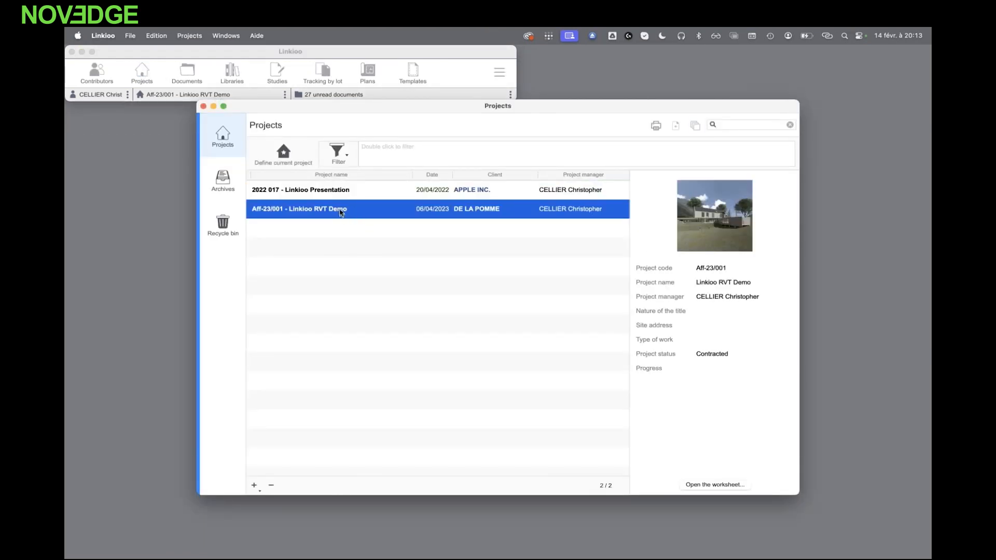
double_click(355, 211)
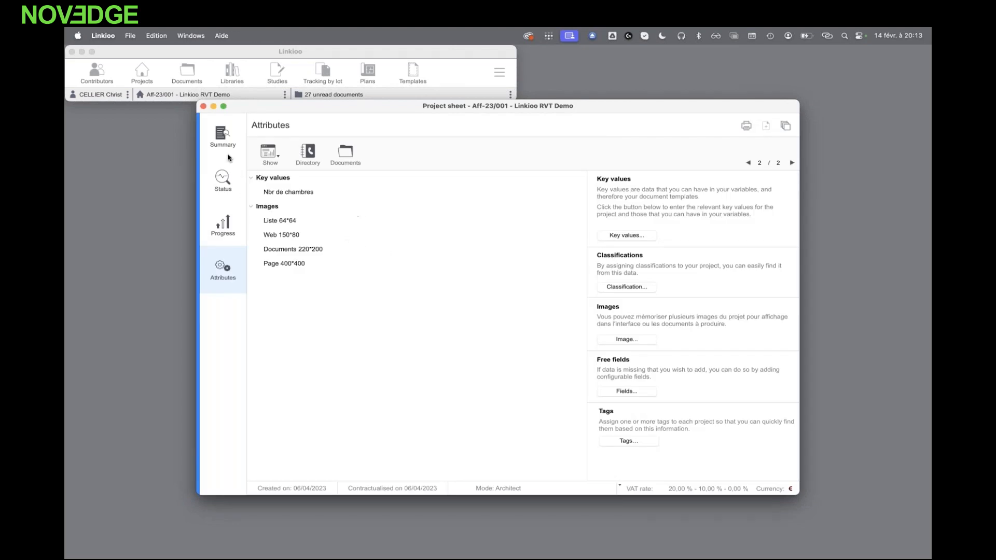
click(222, 136)
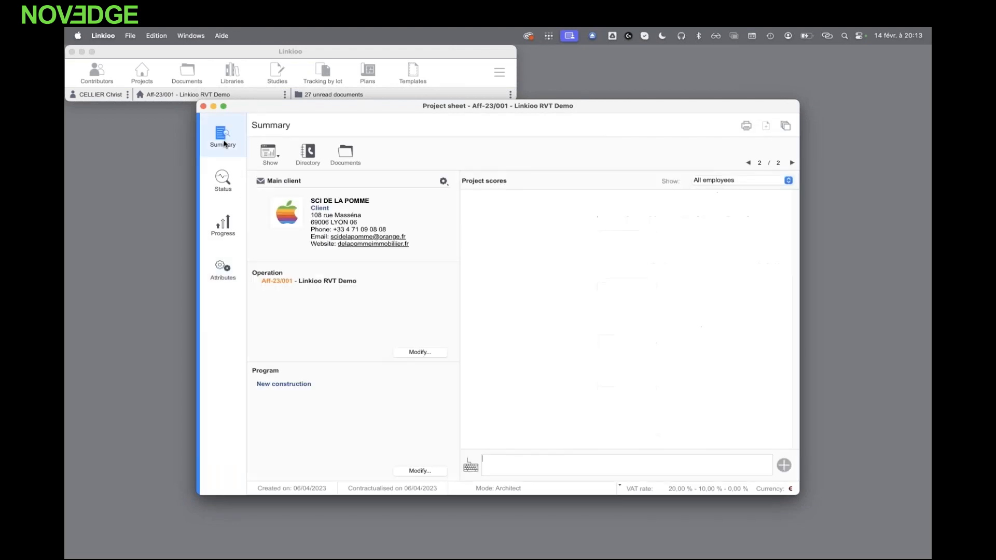
- Review the operation's general information and site contact details, save the form as it is, and close the project windows
click(419, 352)
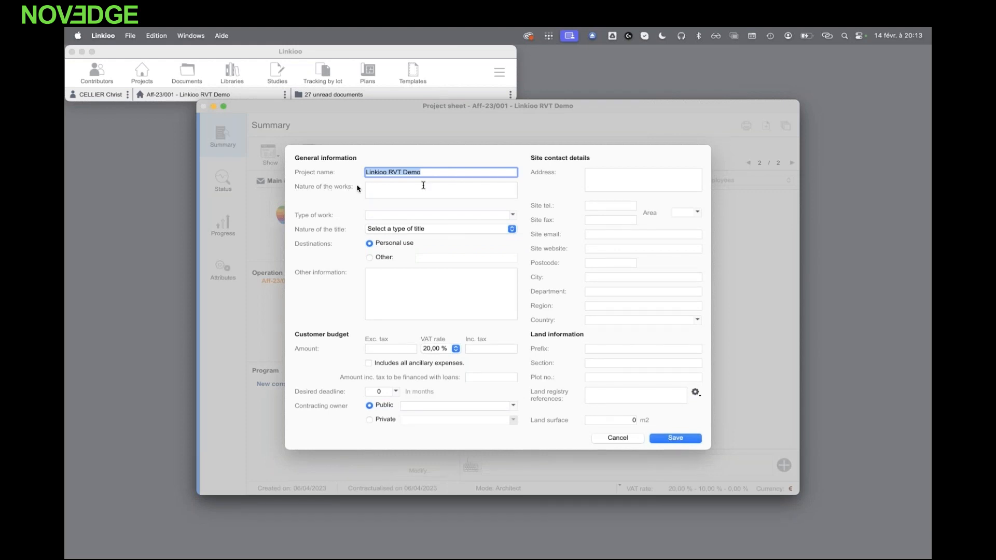
click(597, 173)
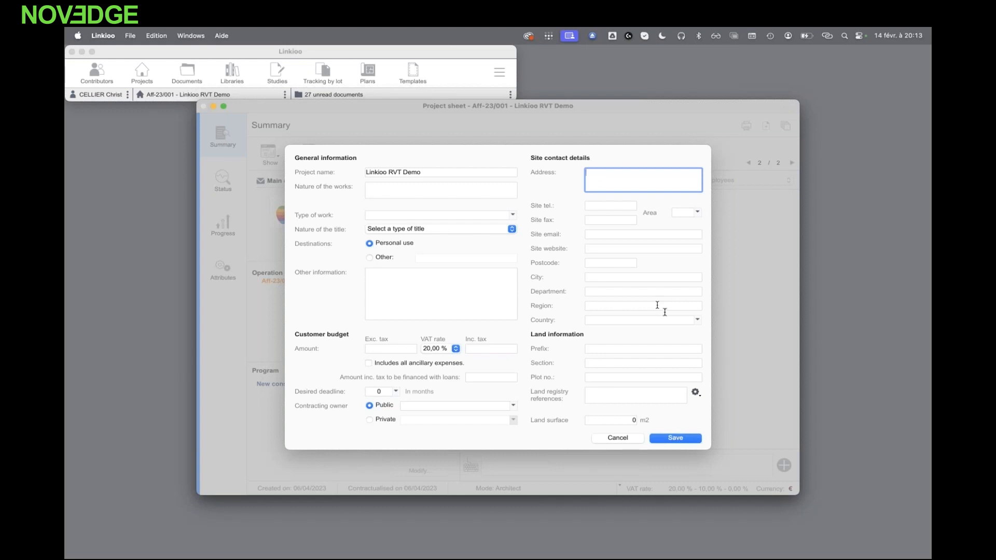
click(697, 437)
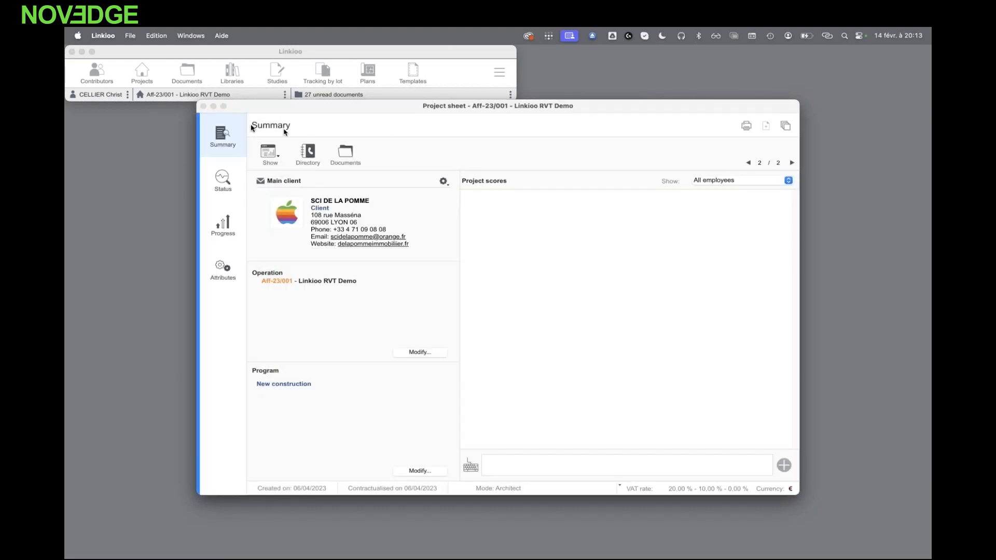
click(204, 105)
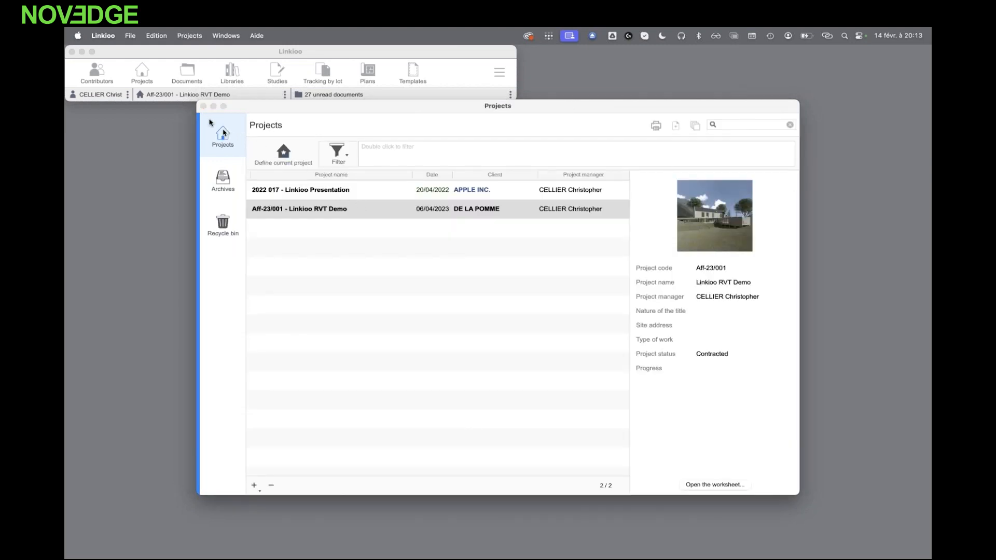
click(204, 106)
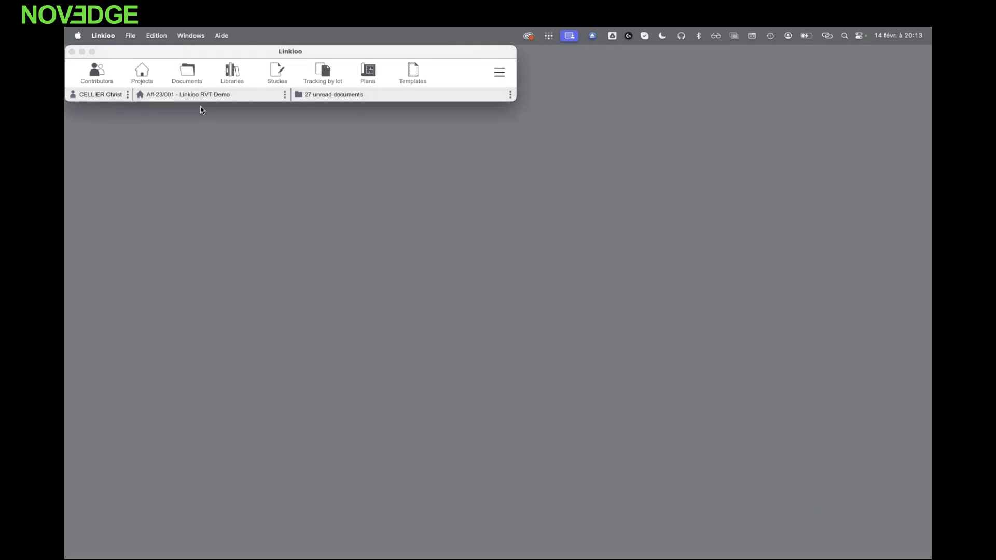
- Open Library US from the list of libraries and move its window higher on the desktop
click(232, 72)
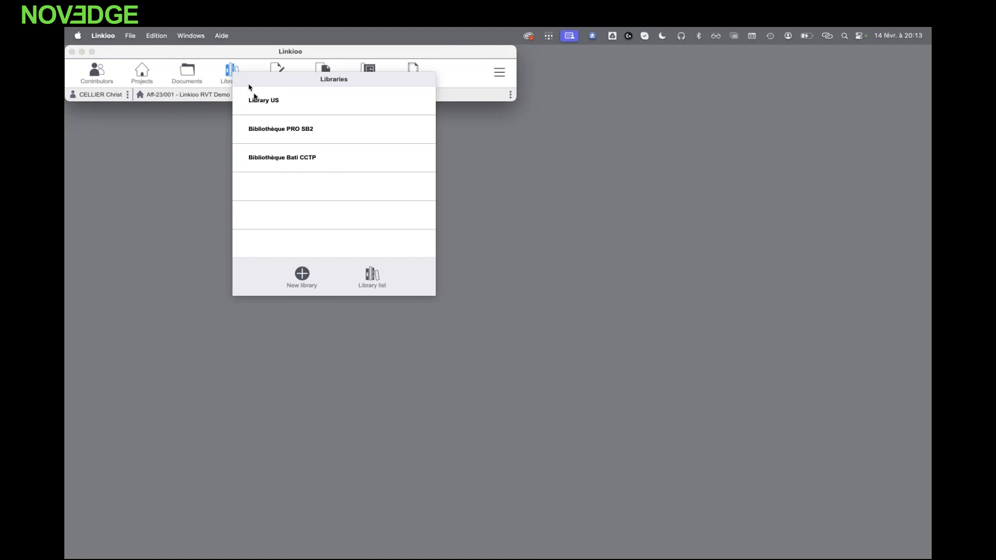
click(265, 102)
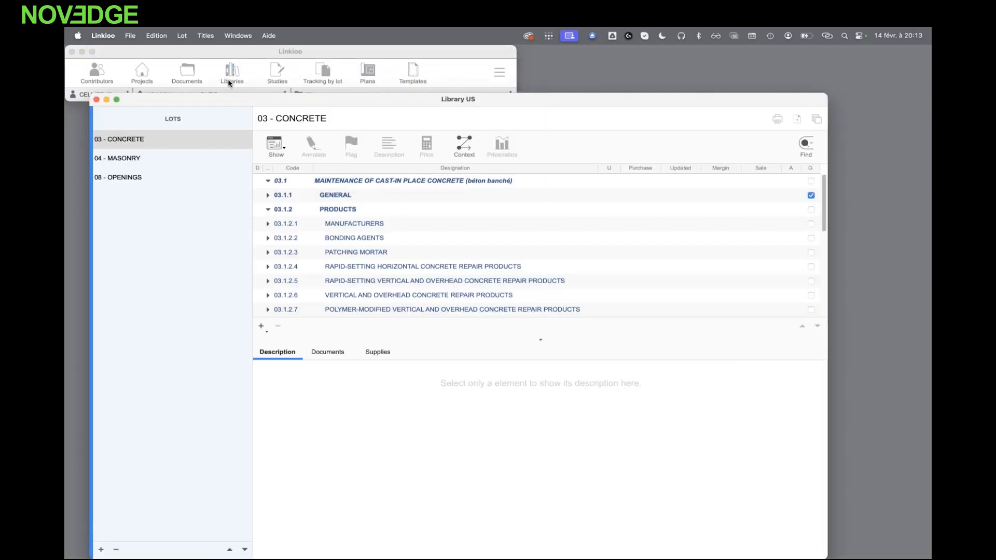
click(227, 77)
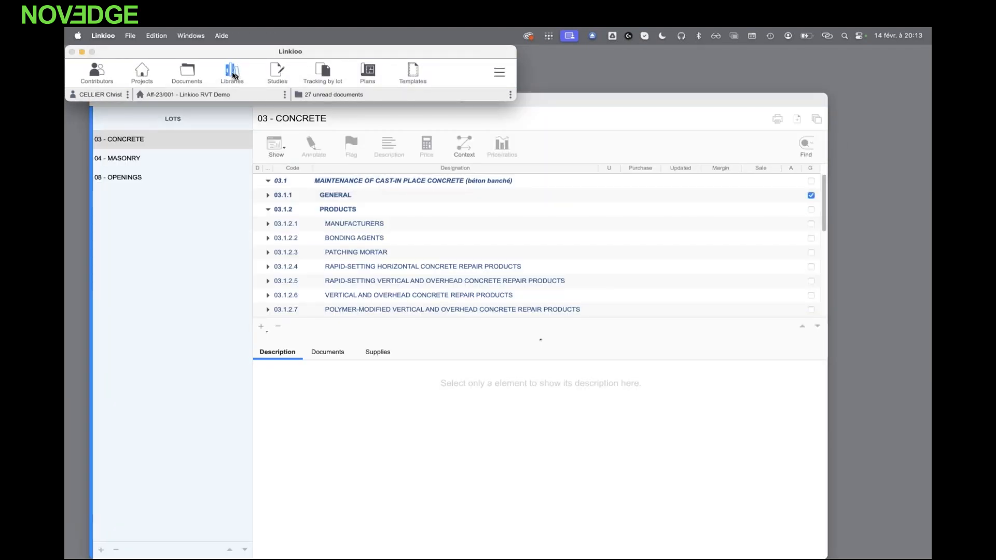
click(232, 73)
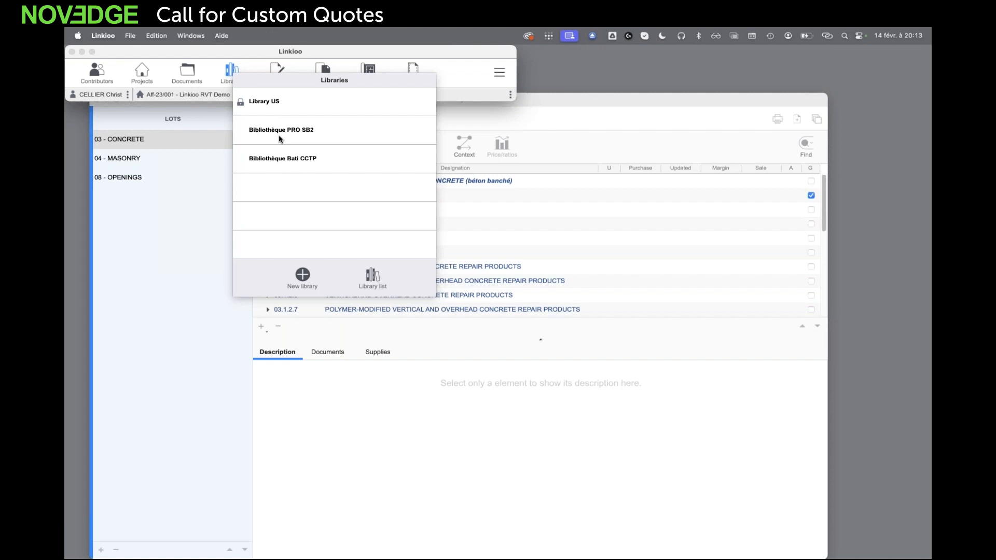
click(263, 109)
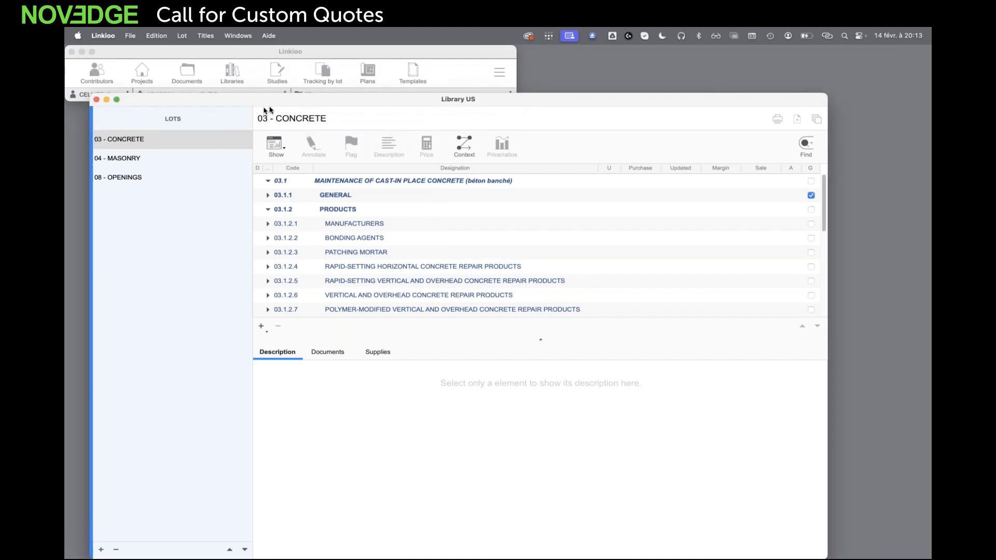
drag(270, 98, 260, 64)
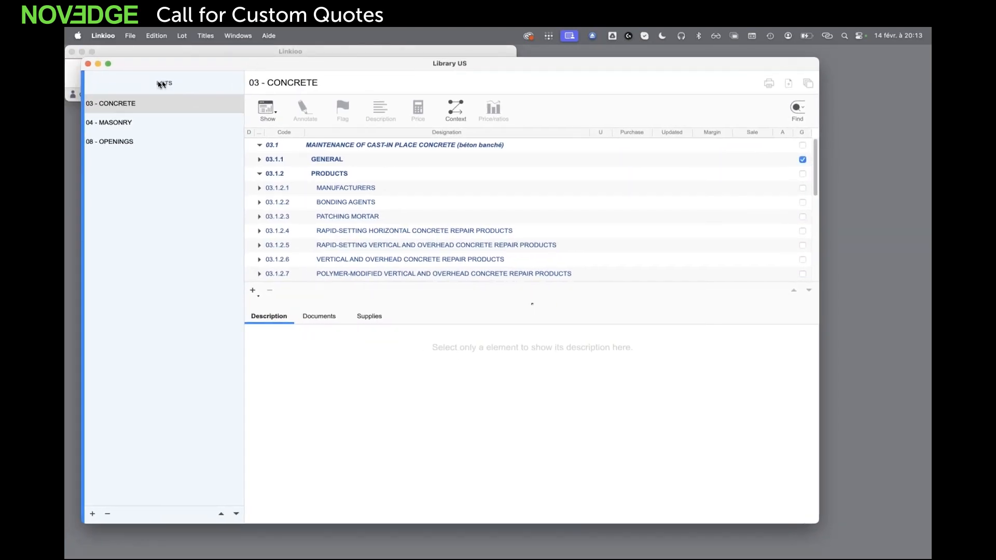
- In the 04 - MASONRY lot, expand MANUFACTURERS under the hand moulded brick products and view its three entries
click(161, 123)
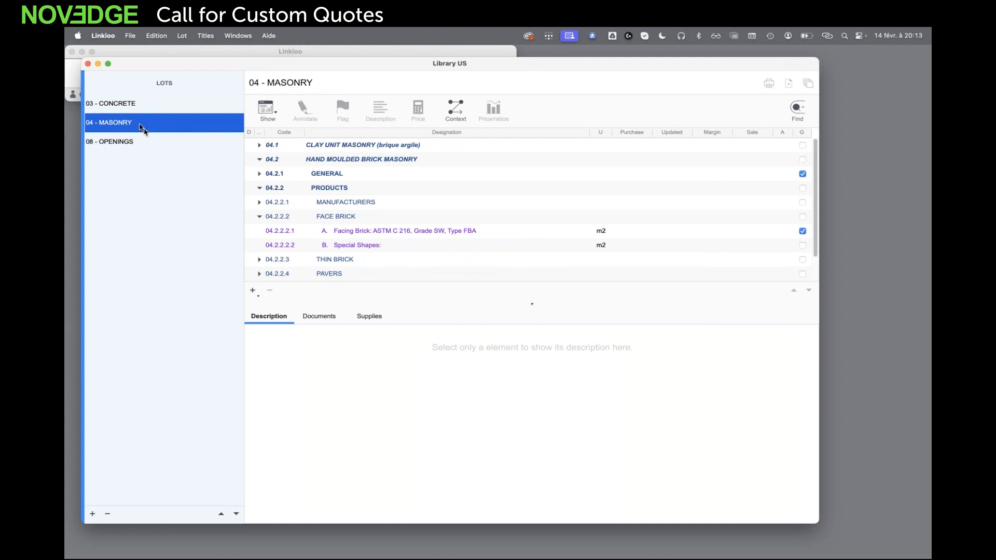
click(260, 216)
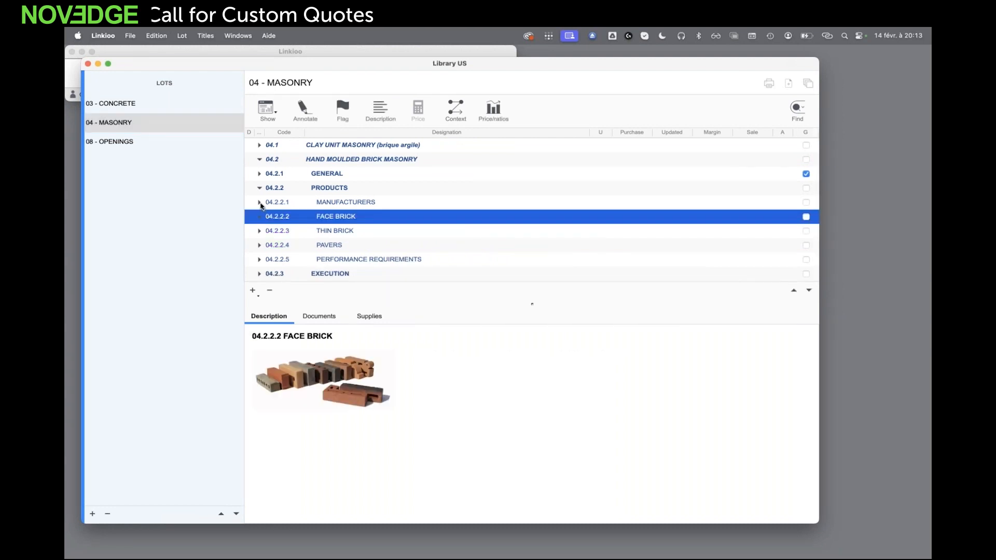
click(260, 202)
click(270, 217)
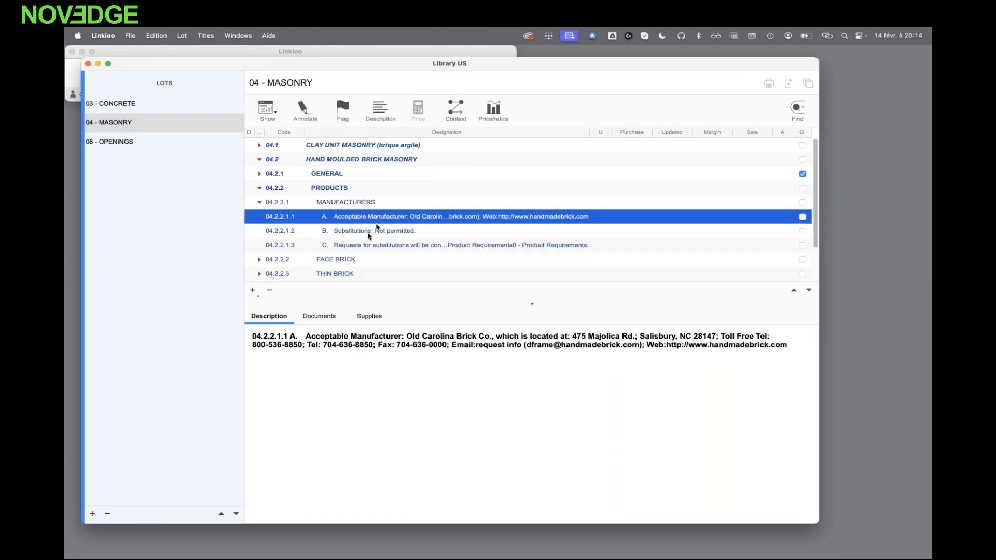
click(370, 234)
click(378, 247)
- Expand FACE BRICK, view the descriptions of the Facing Brick and Special Shapes articles, and close the library
click(322, 260)
click(259, 260)
click(389, 273)
scroll(389, 274, down, 1)
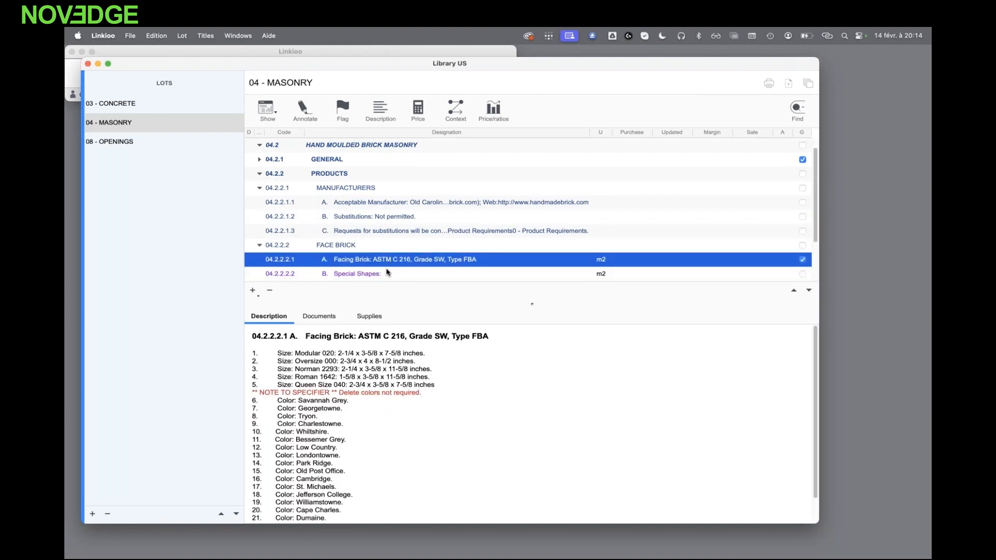
click(396, 274)
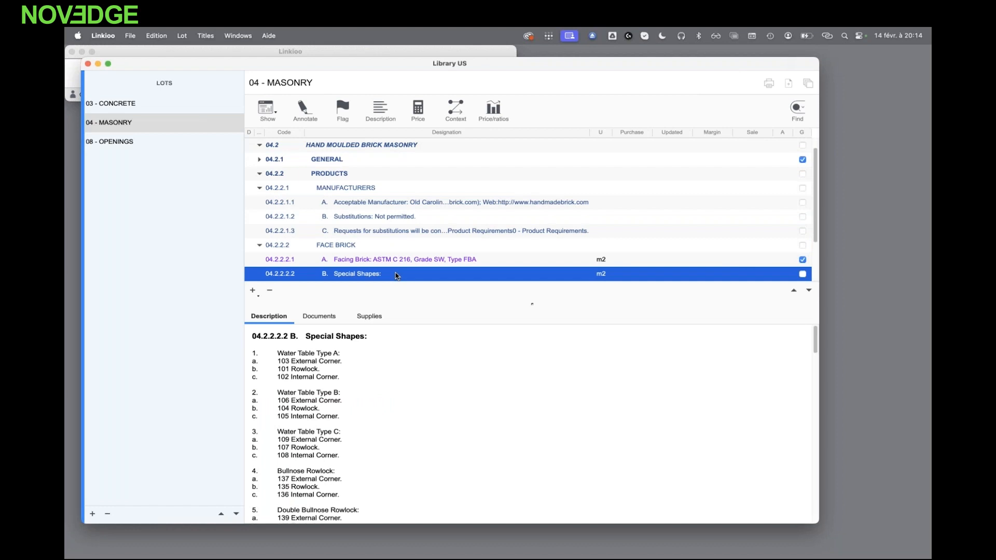
click(597, 263)
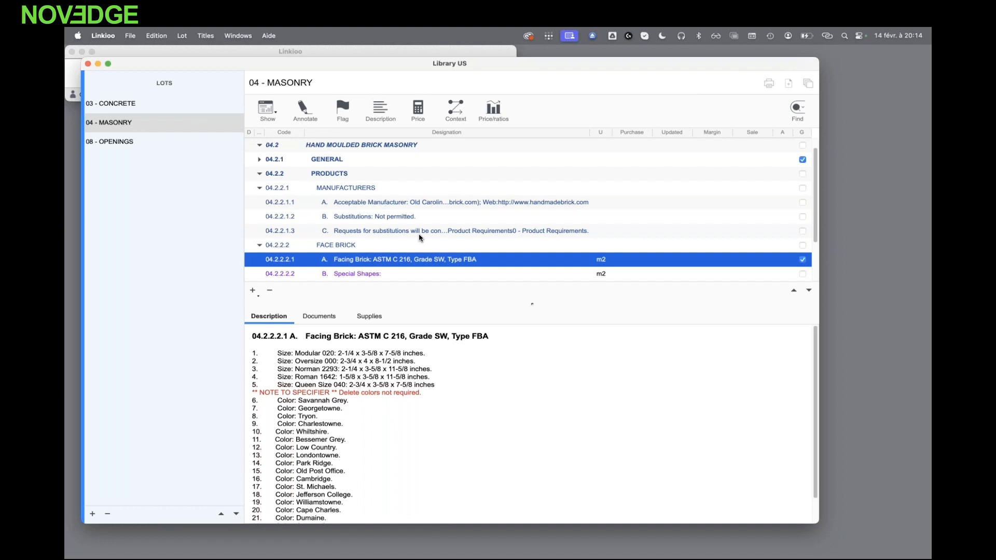
click(88, 64)
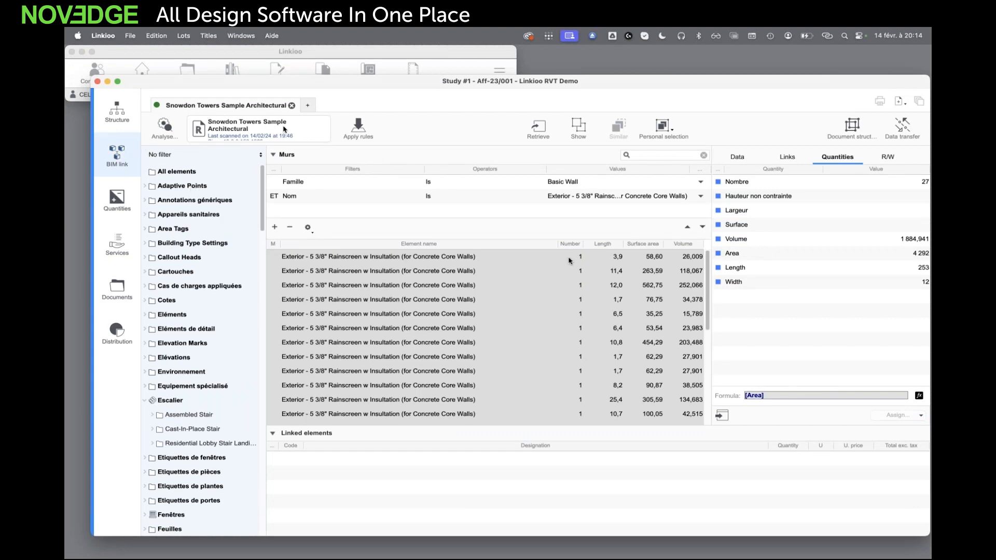
- Switch to Revit and select one "Exterior - 10 1/4" Rainscreen w Insultation on Metal Stud" wall on the roof terrace in the 3D view
mouse_move(847, 558)
click(850, 549)
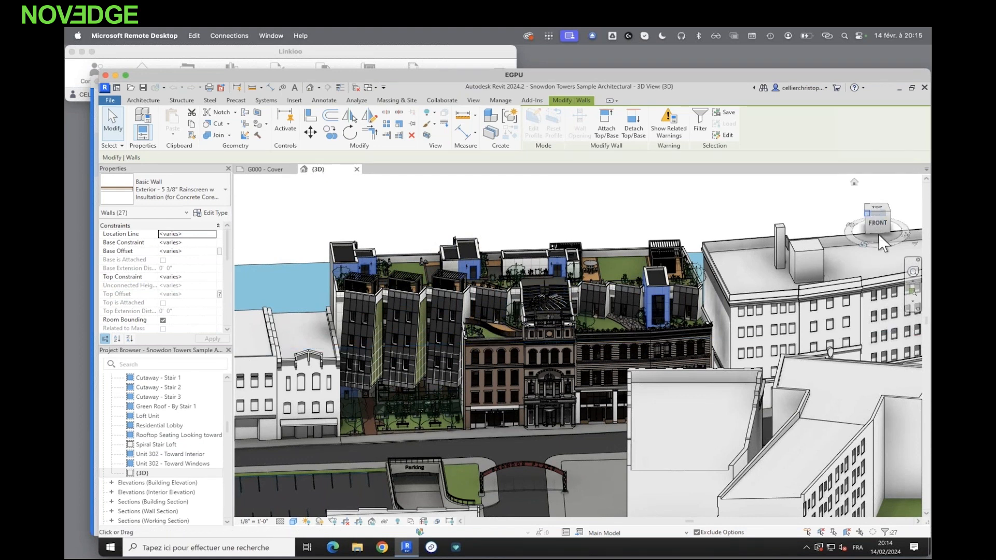
drag(872, 223, 880, 234)
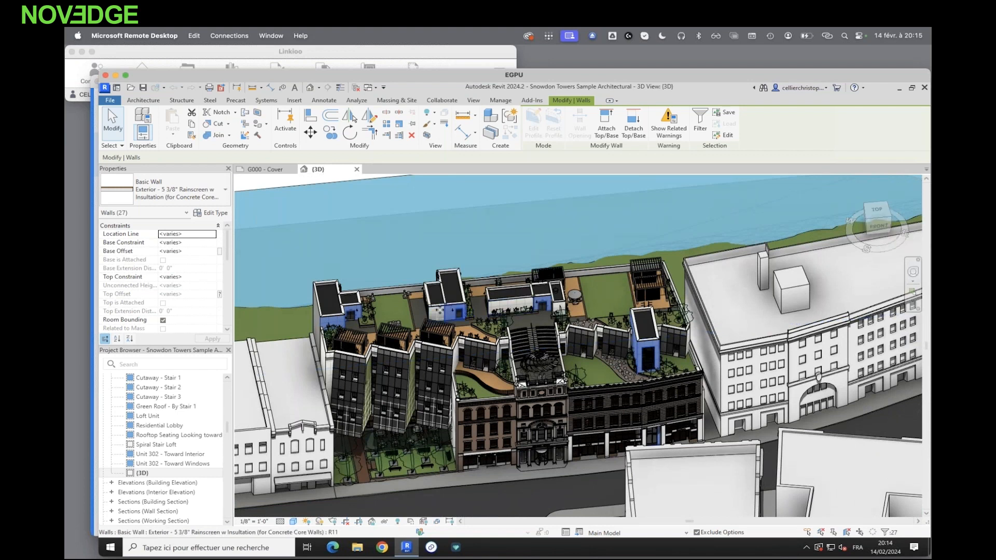
scroll(440, 310, up, 1)
scroll(439, 310, up, 3)
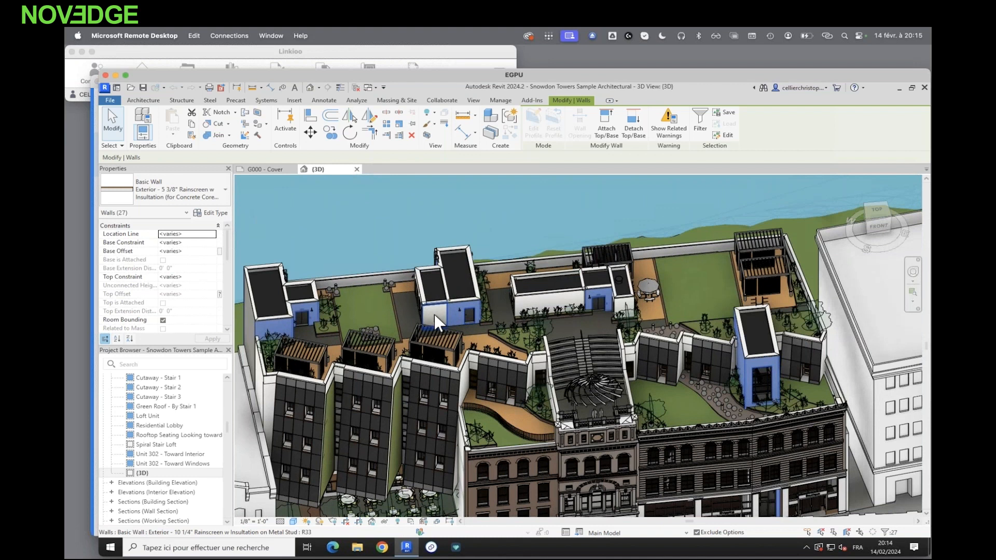
click(436, 317)
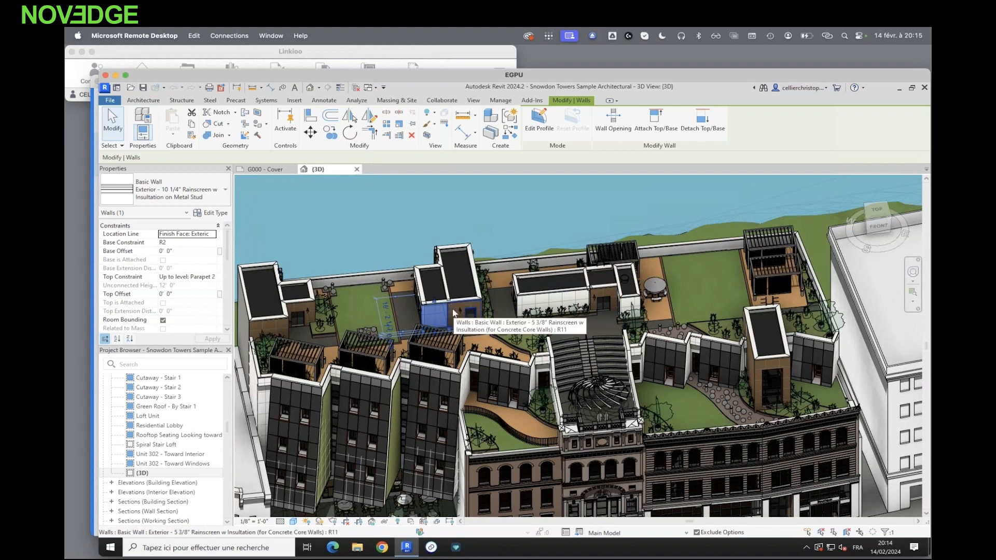
- Switch back to Linkioo, retrieve the wall selected in Revit into the study's BIM link, and select it in the element list
click(424, 542)
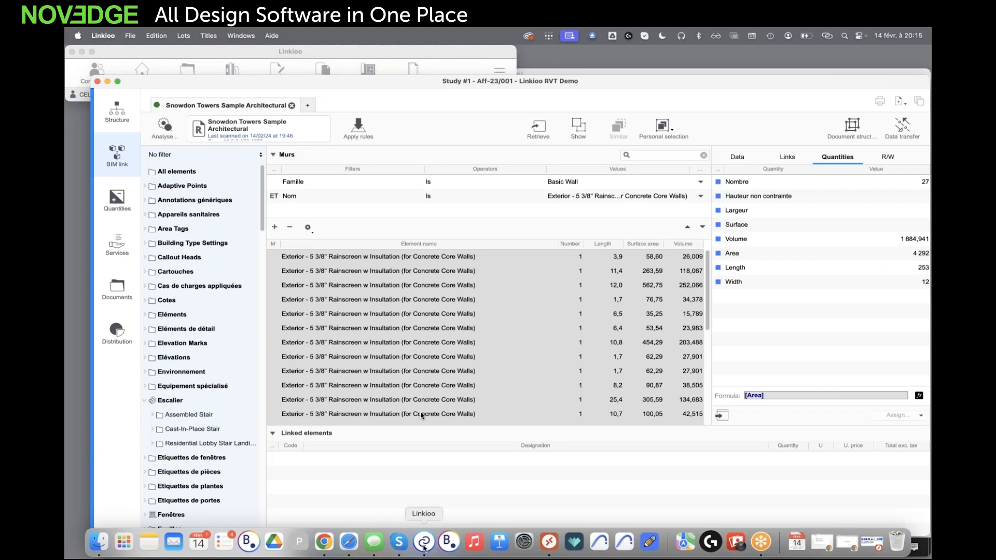
click(538, 129)
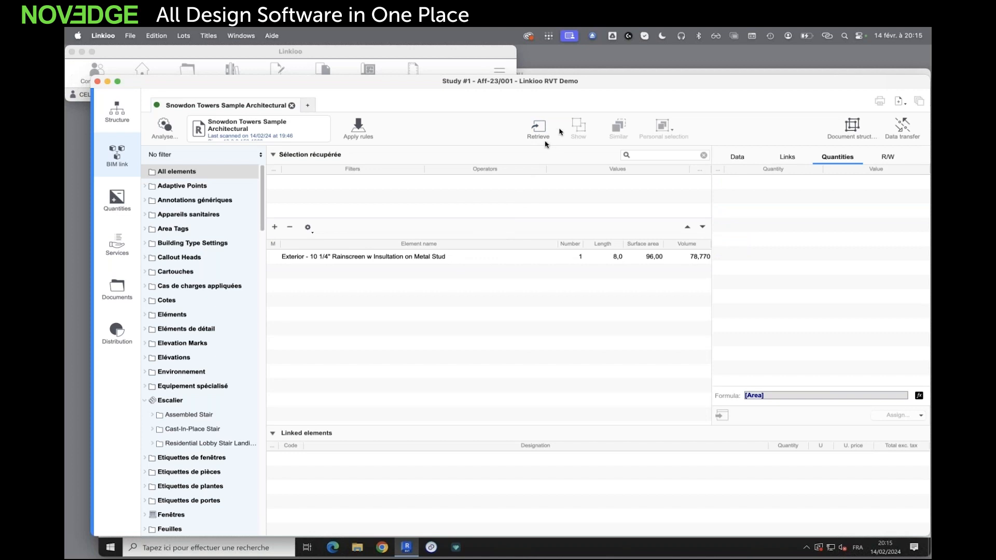
click(401, 262)
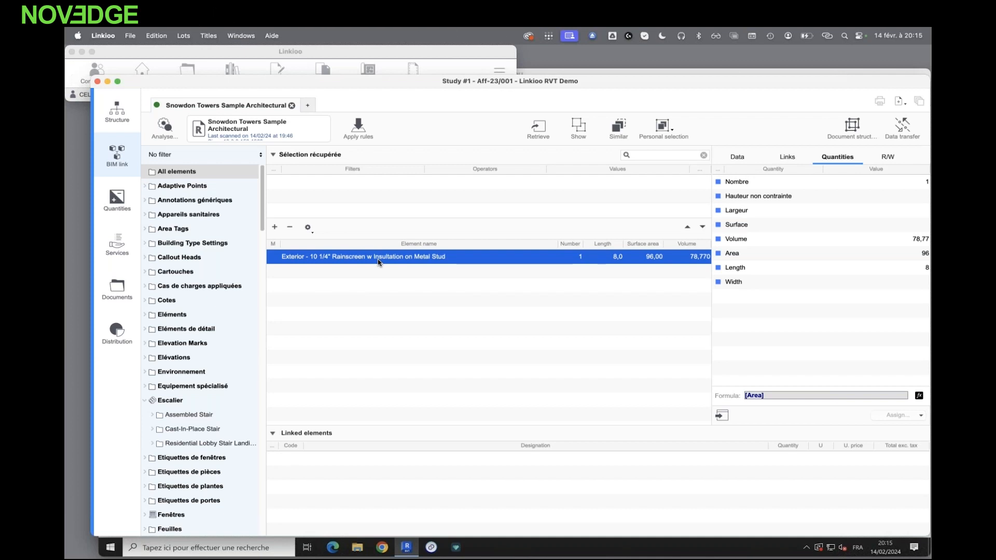
- Examine the retrieved wall's Data properties, from its name and family through its structural, thermal and dimension parameters
click(743, 159)
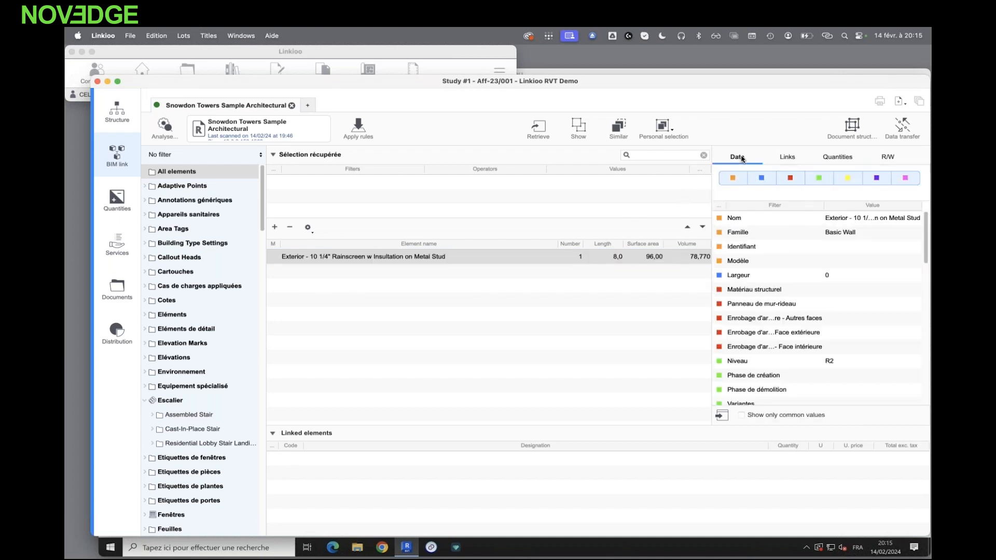
scroll(751, 274, down, 5)
scroll(750, 274, down, 10)
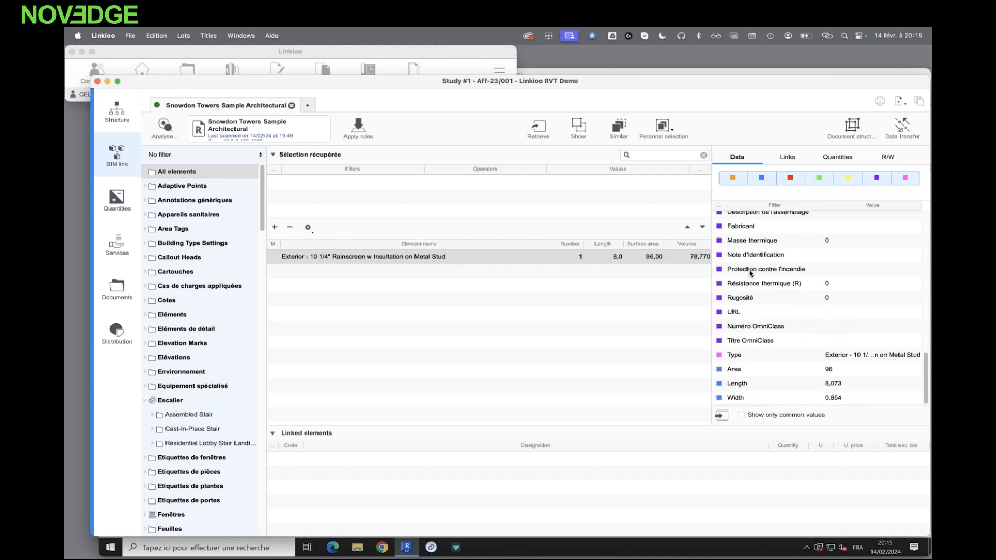
scroll(755, 311, up, 6)
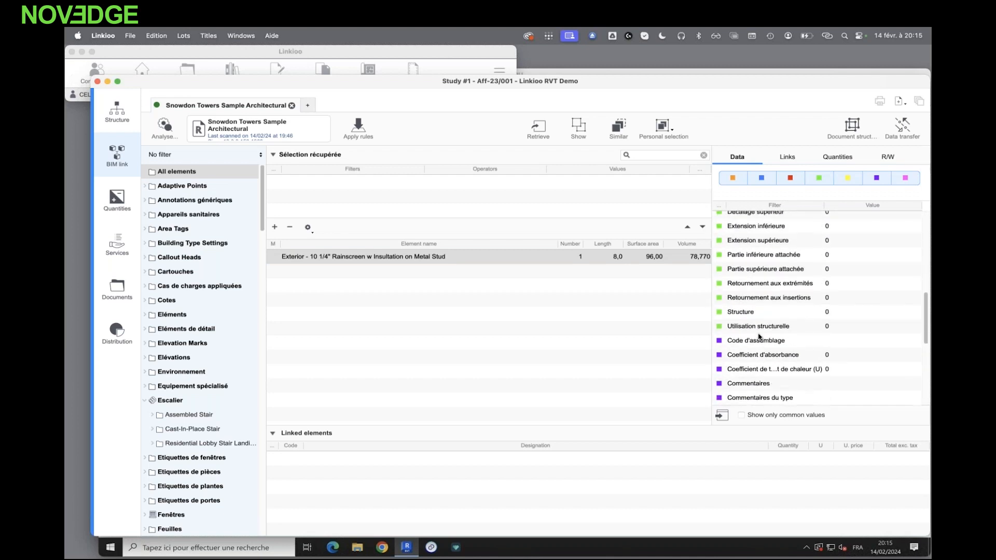
- Review the wall's structural material and curtain wall panel parameters, and its area, length and width at the end of the data list
scroll(759, 337, up, 10)
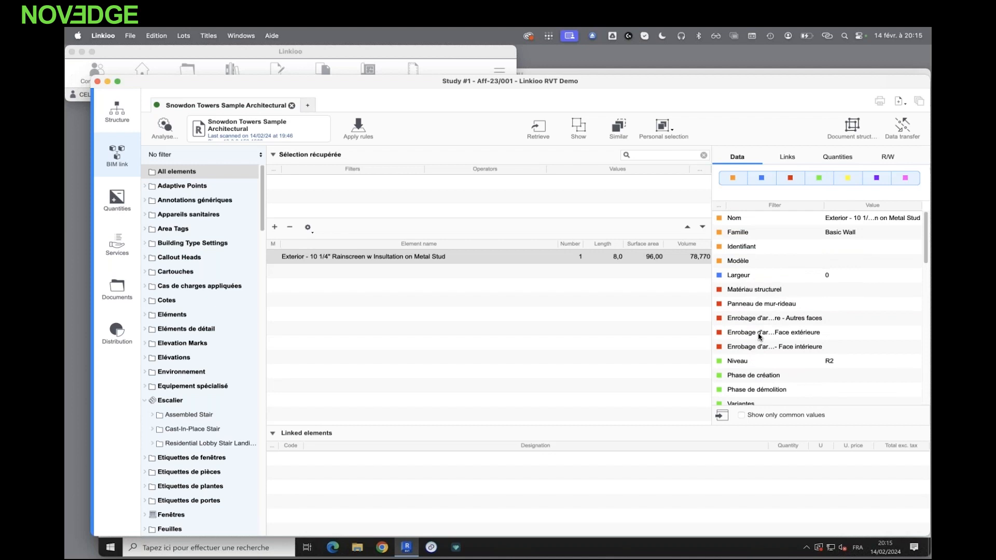
click(749, 289)
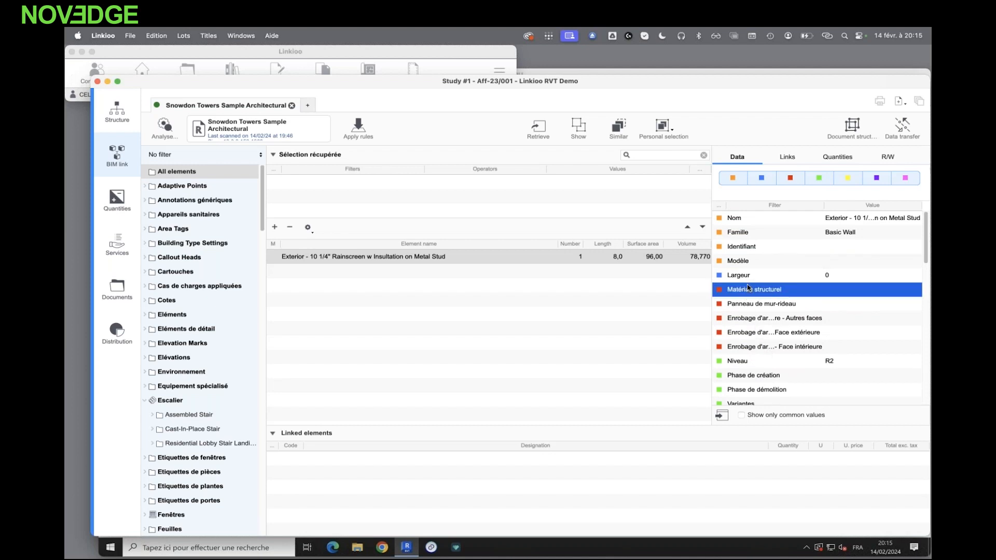
click(751, 304)
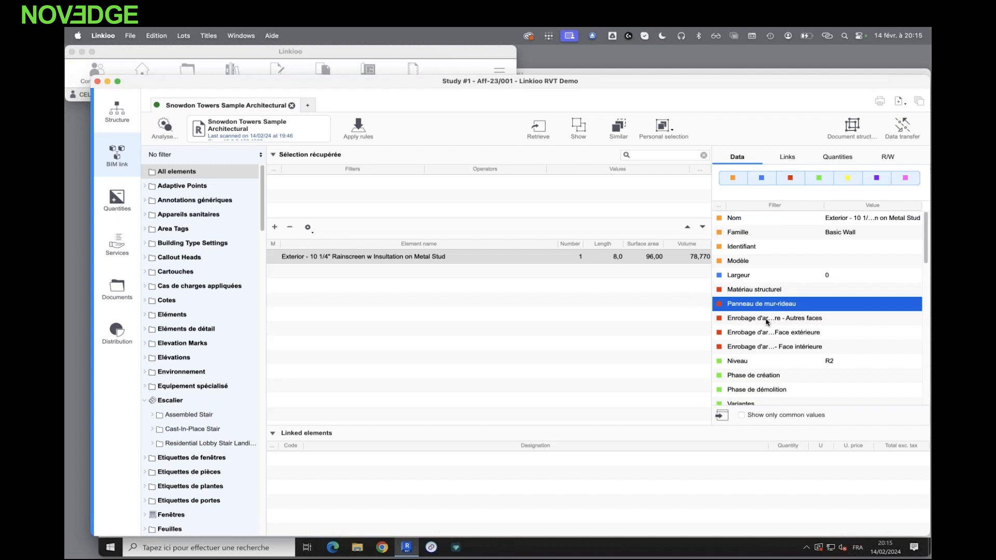
scroll(809, 311, down, 10)
click(755, 372)
click(768, 385)
click(762, 404)
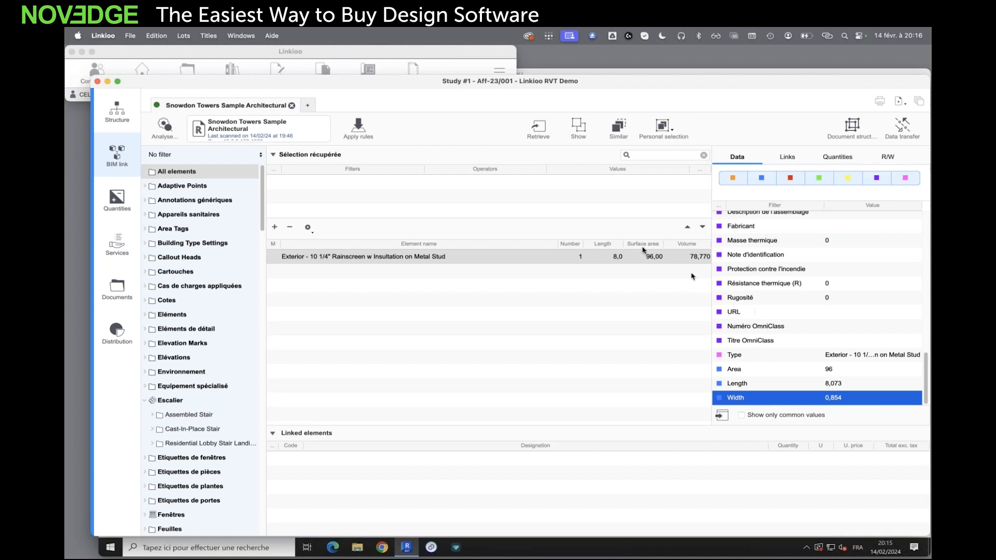
- List all walls similar to the retrieved rainscreen wall and select every one of them in the element list
click(562, 261)
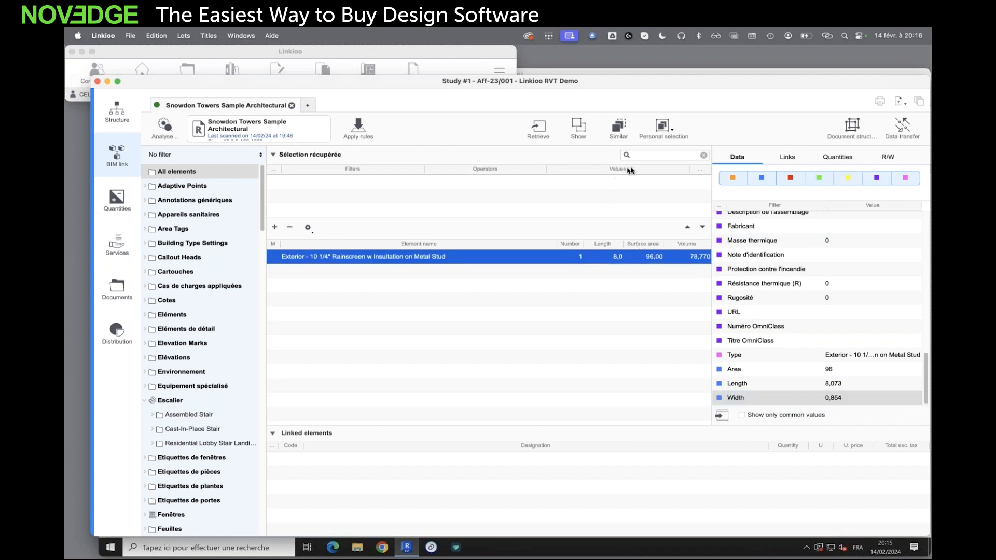
click(622, 127)
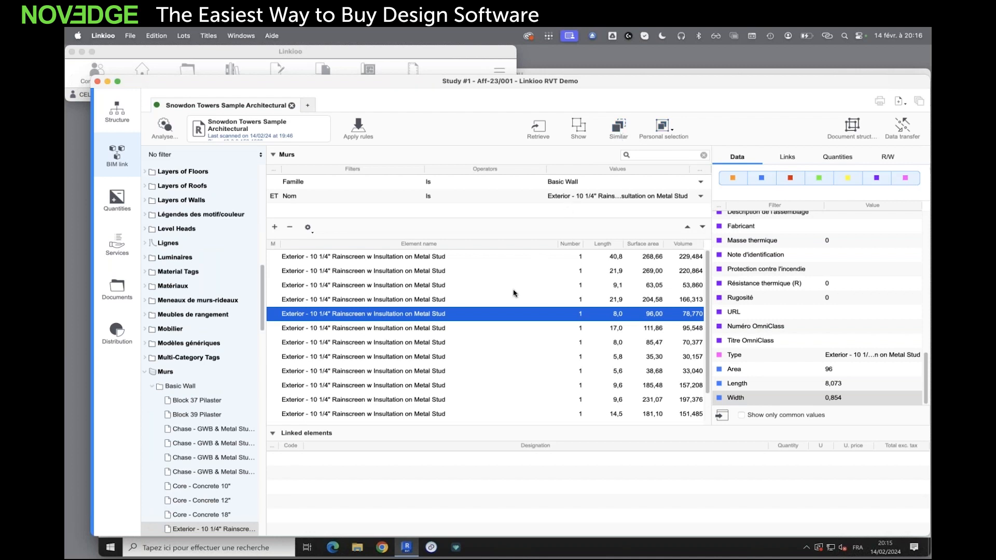
scroll(514, 294, down, 3)
scroll(513, 293, up, 3)
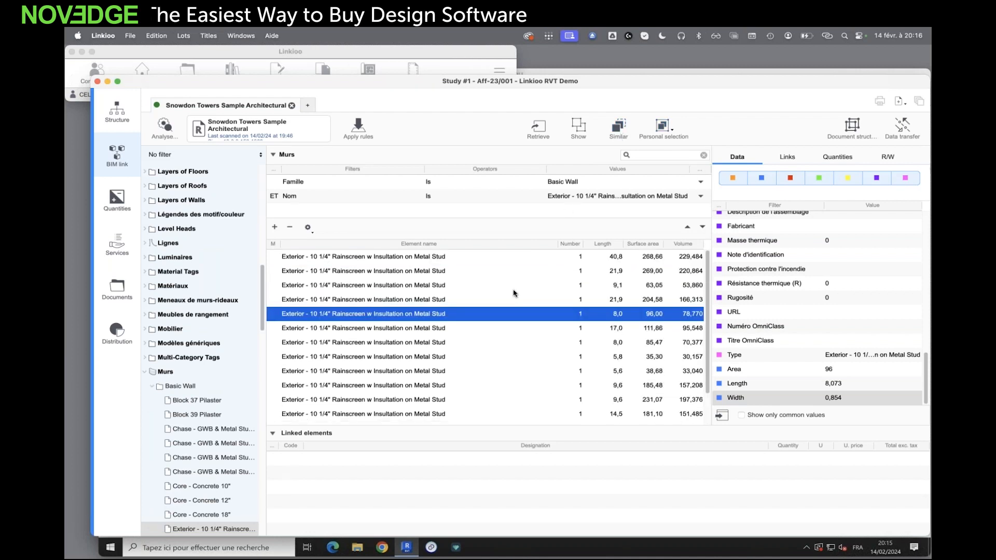
click(487, 304)
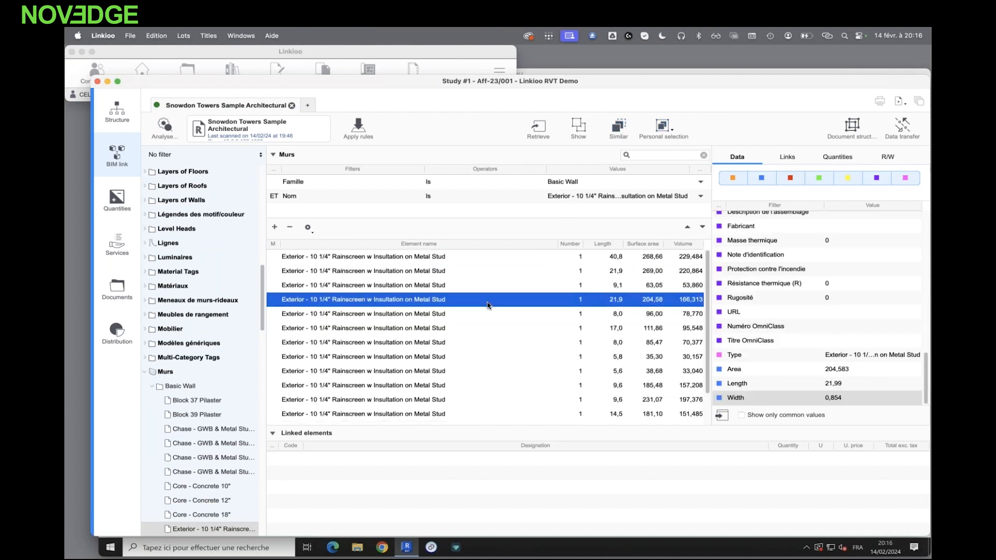
key(super+a)
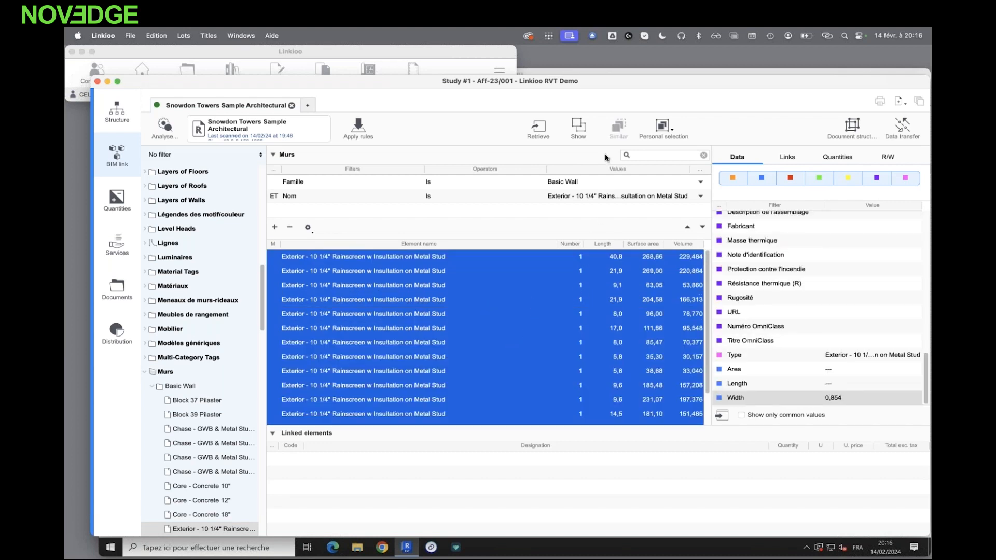
- Show the selected walls in Revit and view them across the whole building in the 3D view
click(578, 127)
click(608, 73)
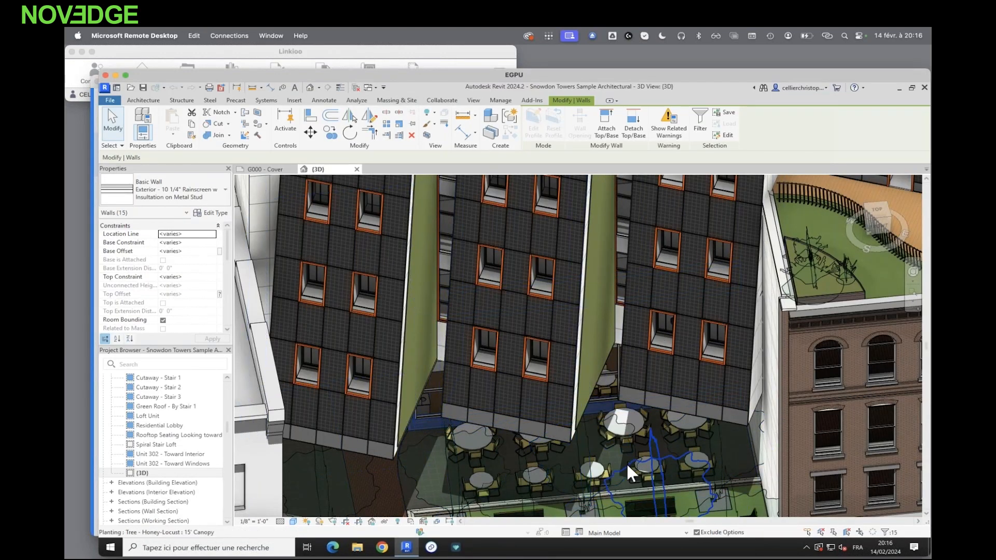
scroll(628, 466, down, 3)
scroll(628, 465, down, 4)
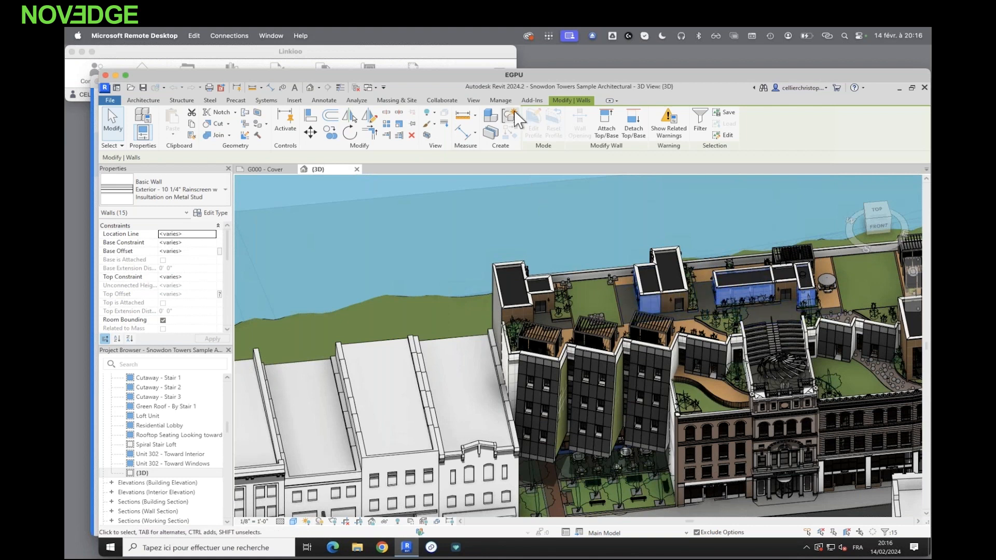
- Switch back to Linkioo and select the Area quantity of the selected rainscreen walls
mouse_move(373, 558)
click(424, 544)
click(849, 159)
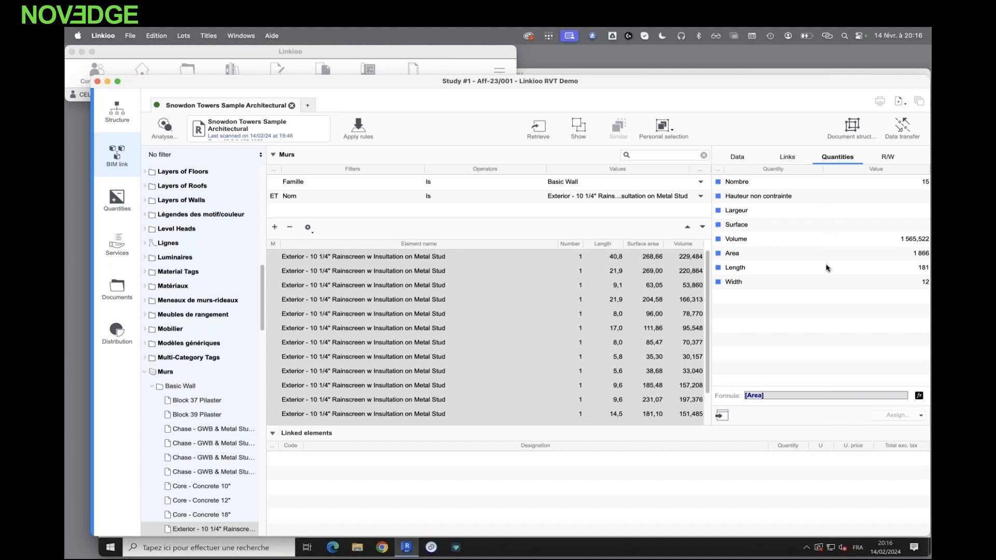
click(850, 256)
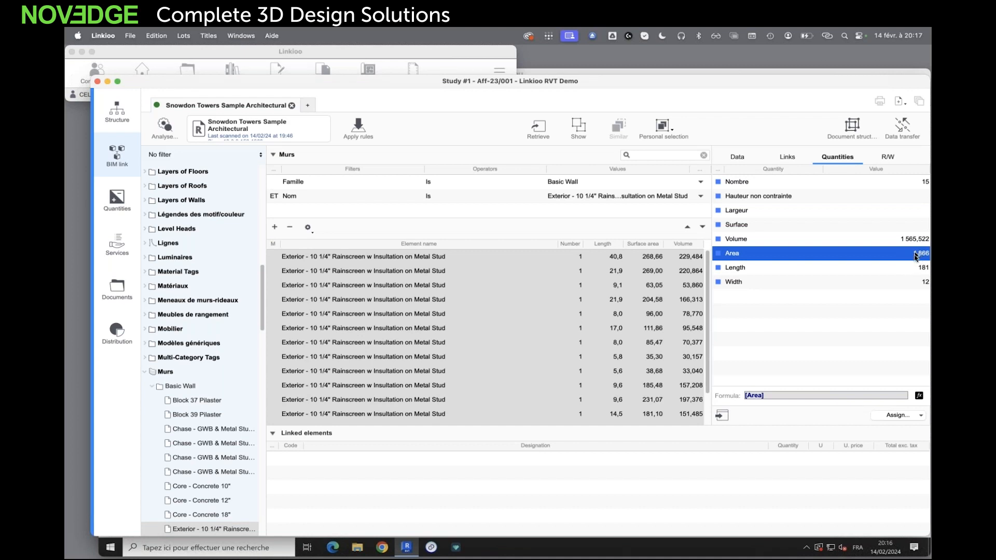
- Start assigning the area from Library US, choosing lot 04 - MASONRY and expanding HAND MOULDED BRICK MASONRY, PRODUCTS and THIN BRICK
click(915, 415)
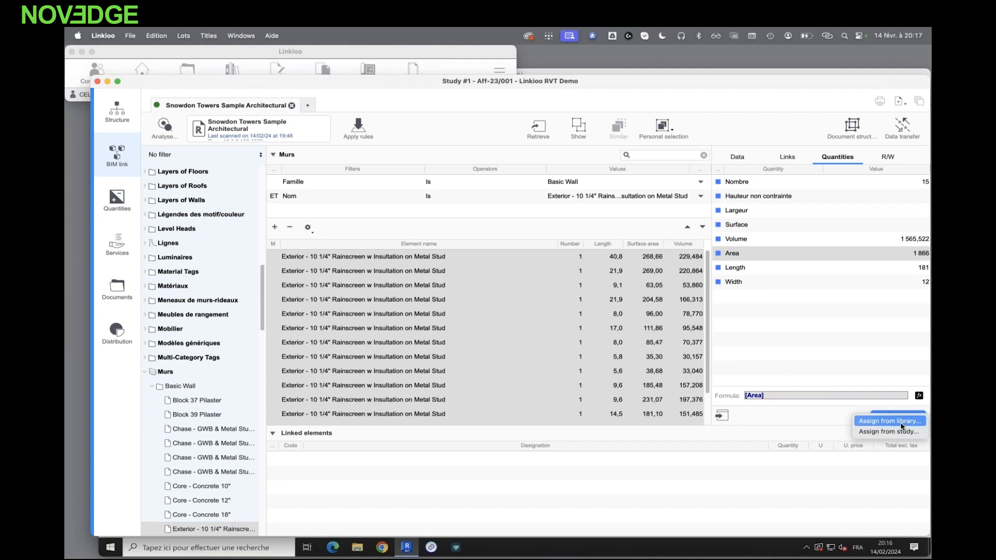
click(901, 423)
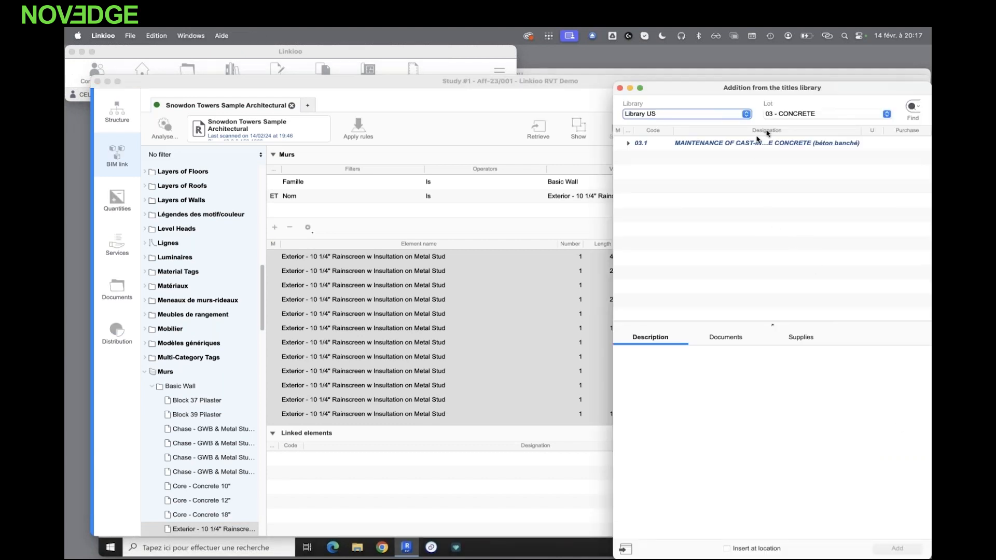
click(785, 115)
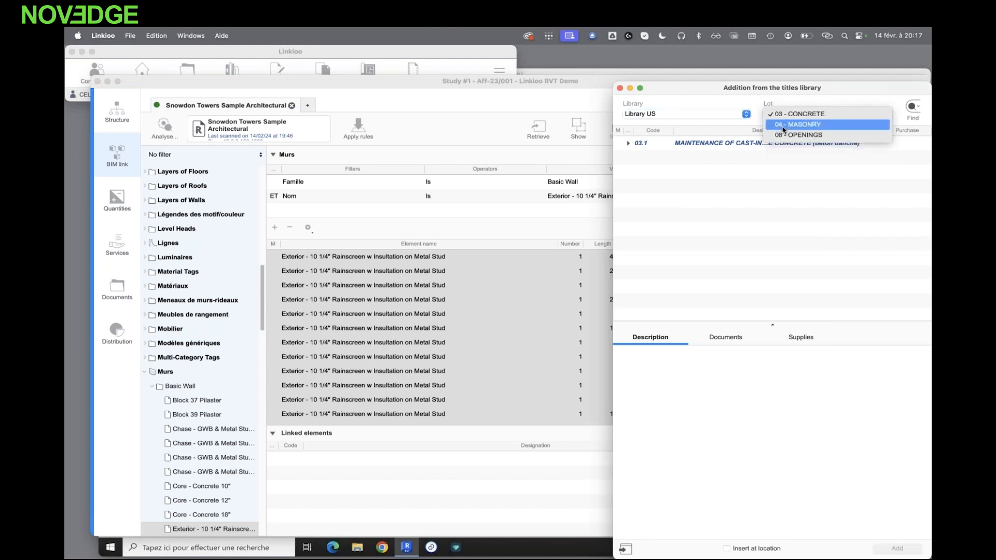
click(784, 126)
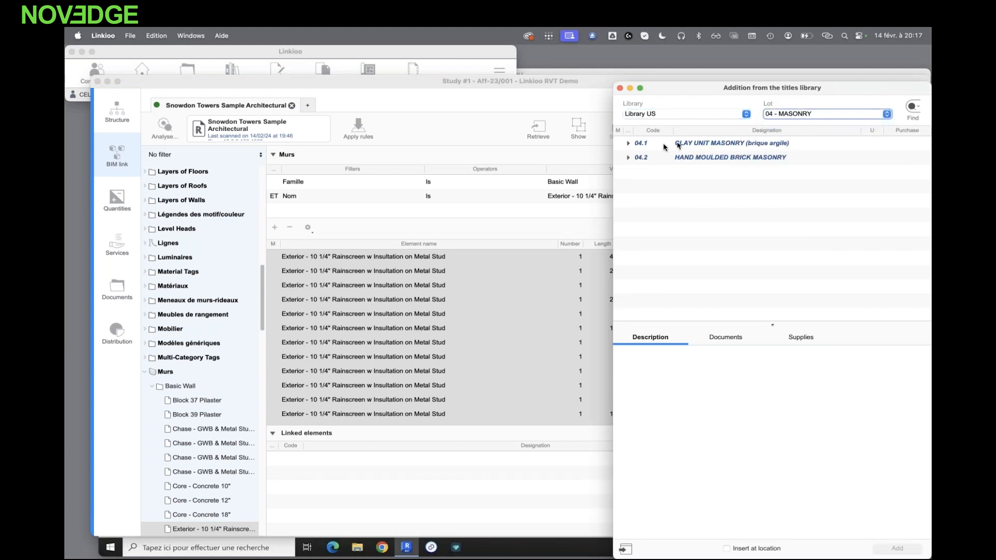
click(629, 158)
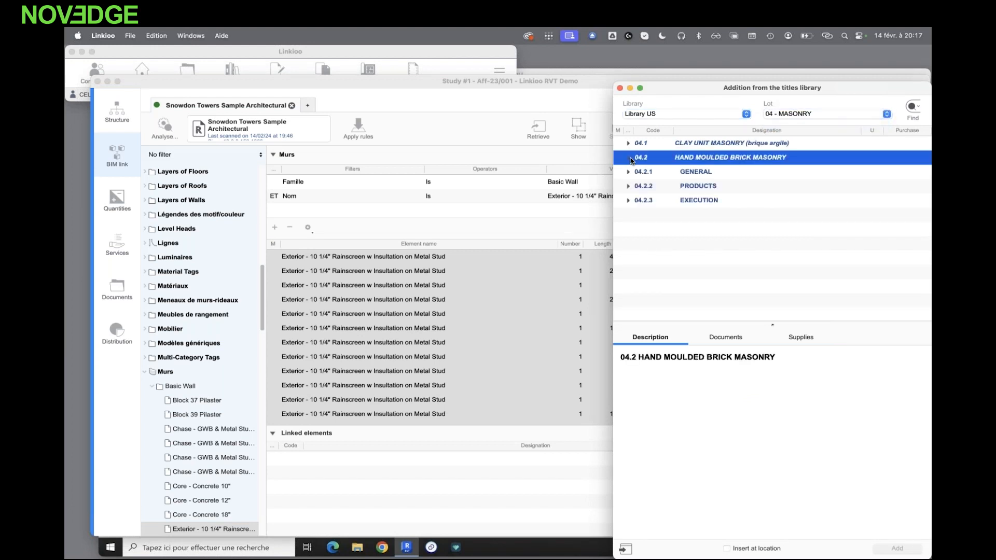
click(629, 186)
click(629, 229)
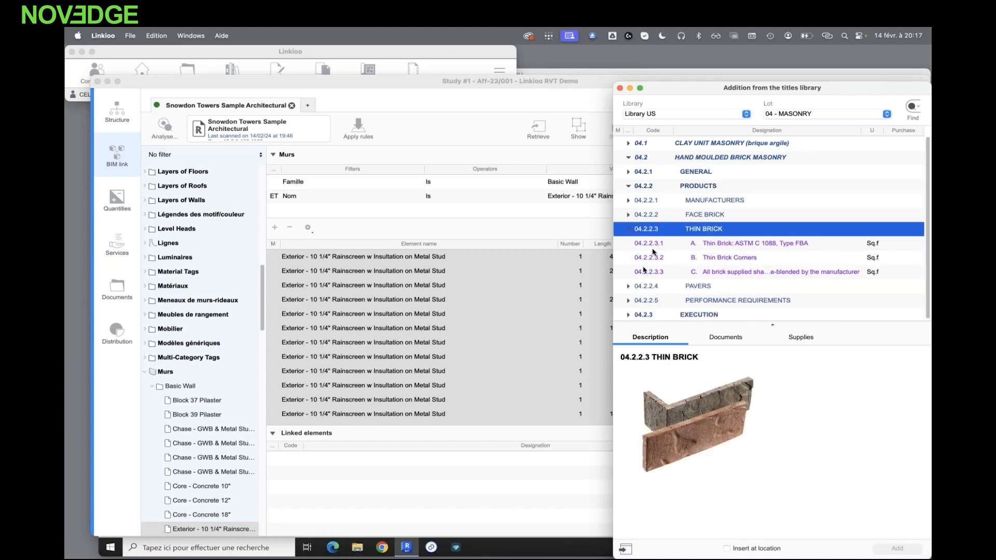
- Add the article "Thin Brick: ASTM C 1088, Type FBA" to the selected walls and close the library
click(702, 242)
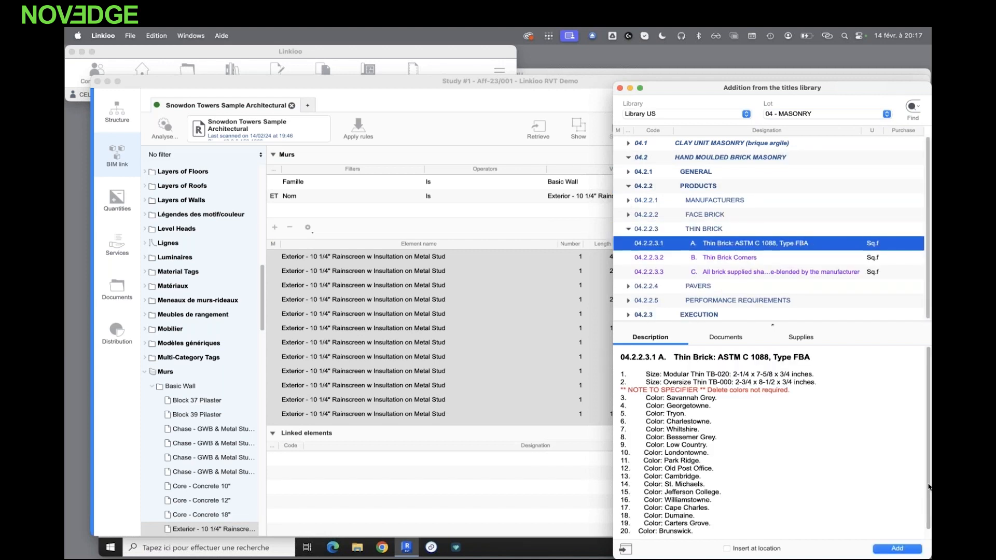
click(897, 548)
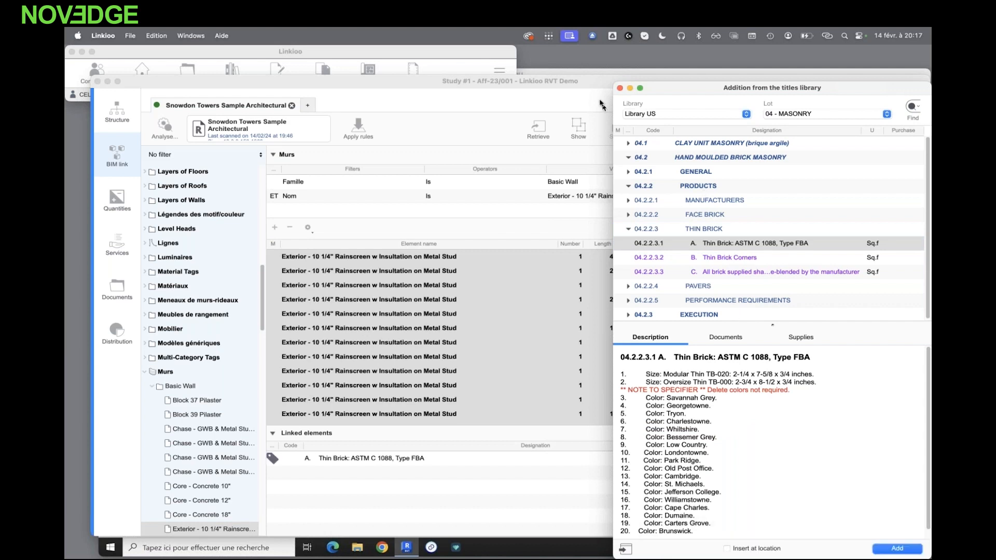
click(621, 89)
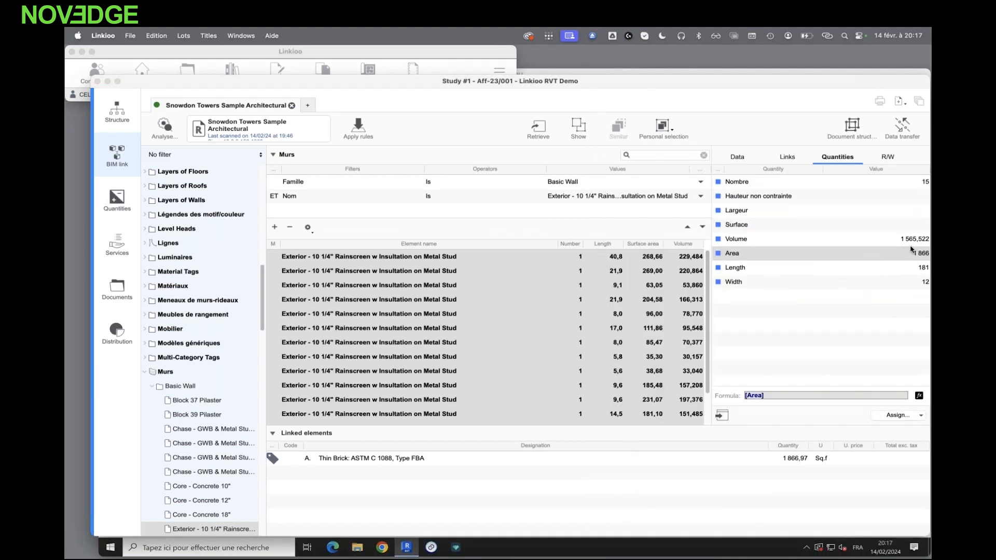
- Check the thin brick article linked to the single wall with a surface area of 96,00
click(542, 314)
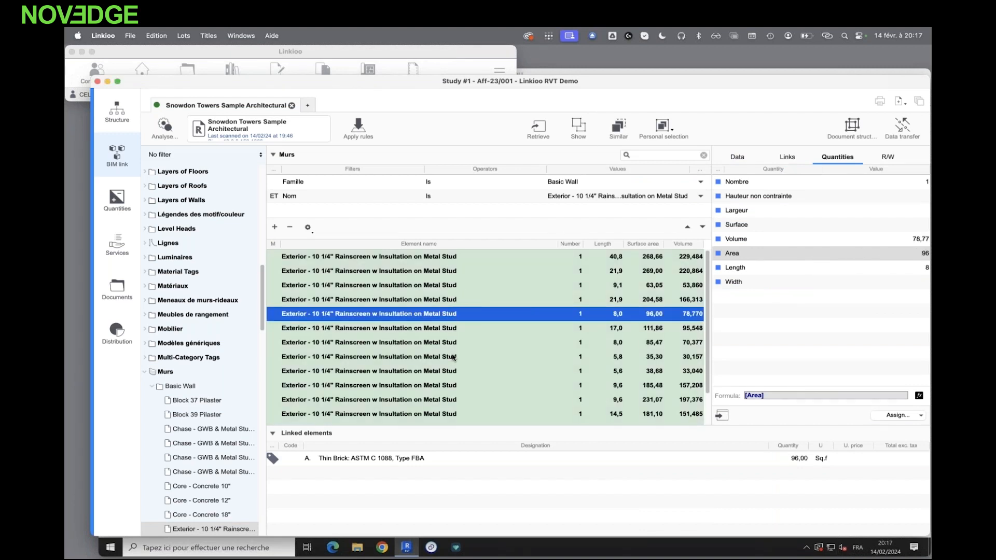
scroll(472, 400, down, 3)
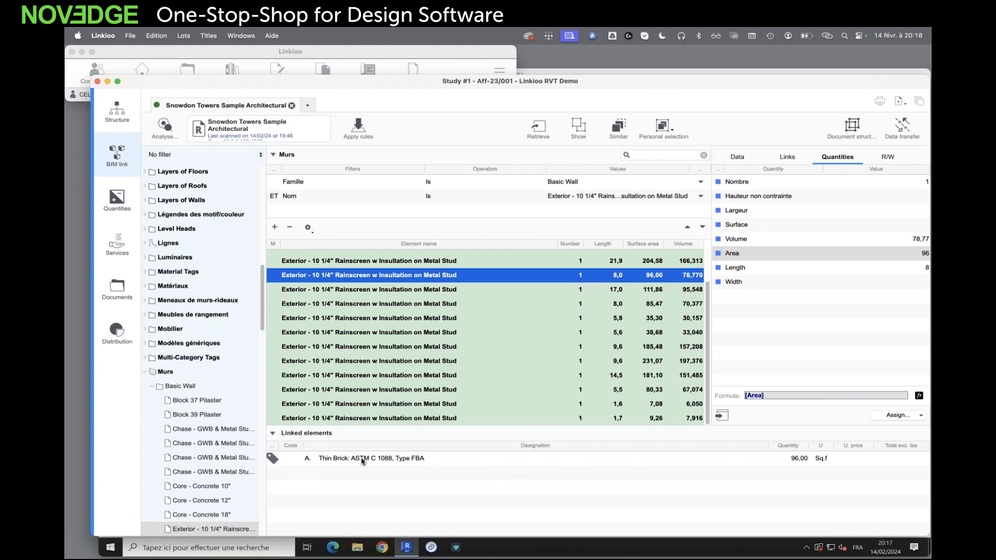
click(362, 460)
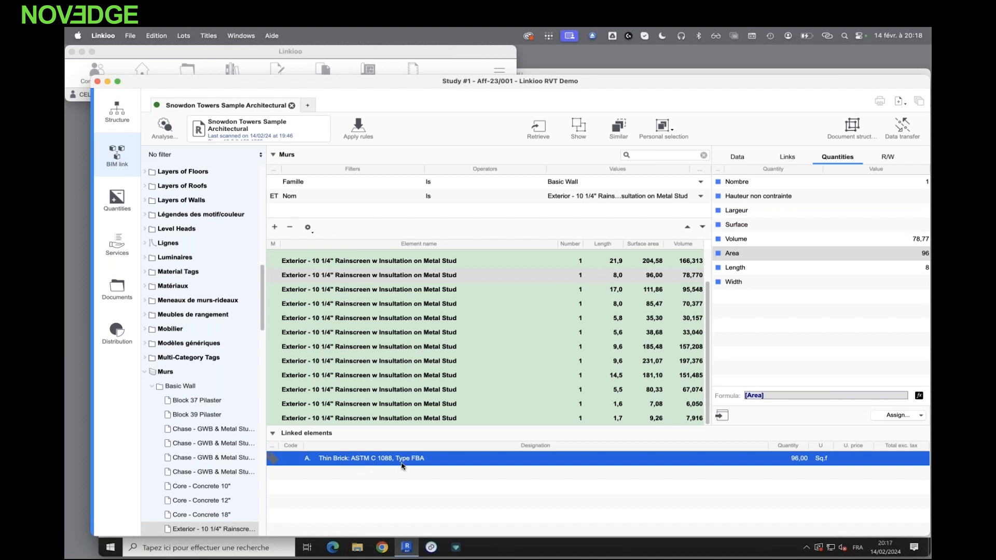
- In the study's structure, view the Unit Masonry article of lot 01 - MASONRY and the Thin Brick article of lot 04 - MASONRY
click(111, 117)
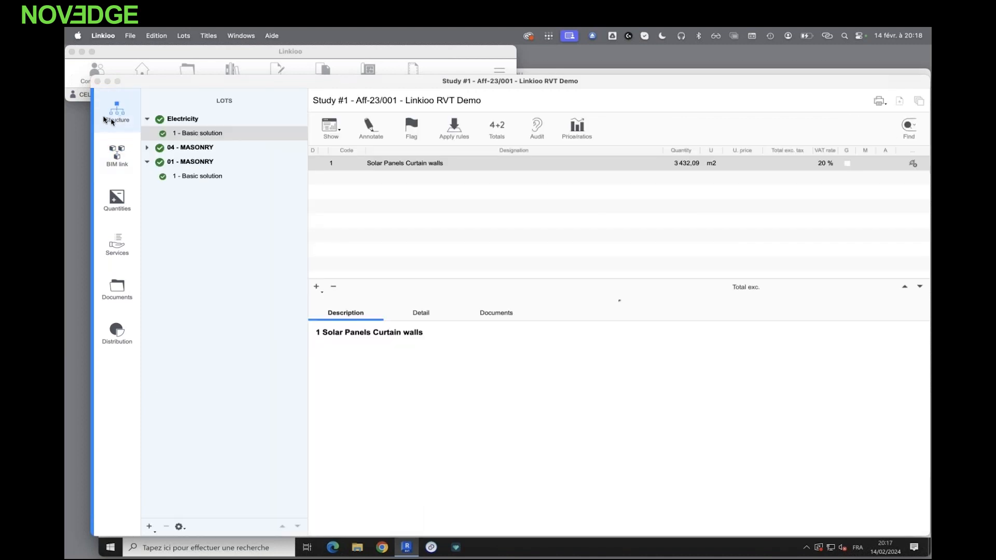
click(195, 178)
click(410, 207)
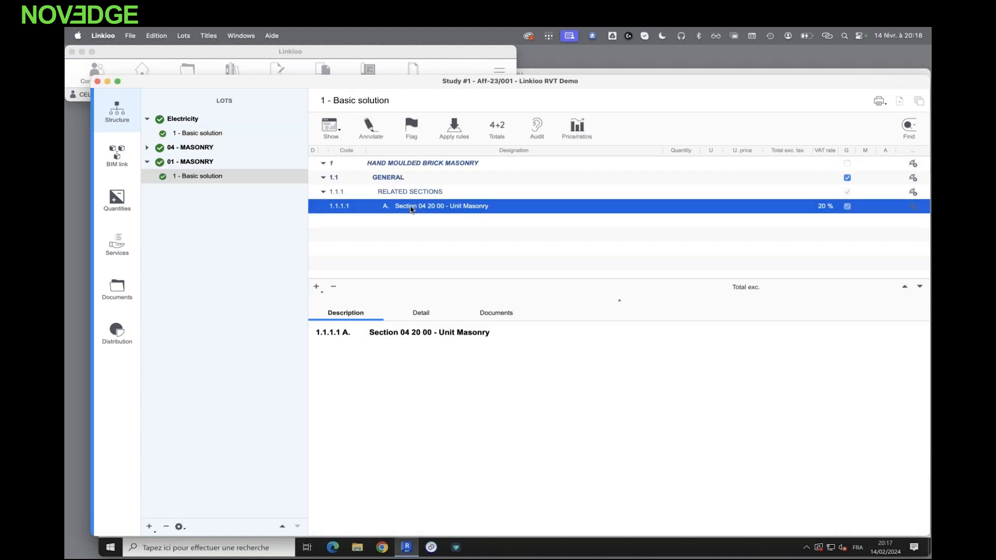
click(148, 148)
click(176, 164)
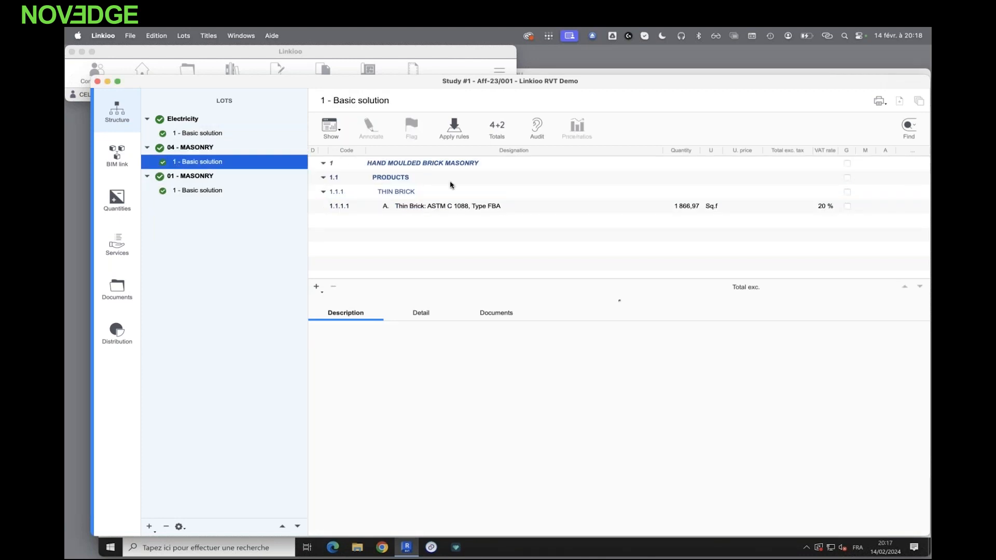
click(528, 207)
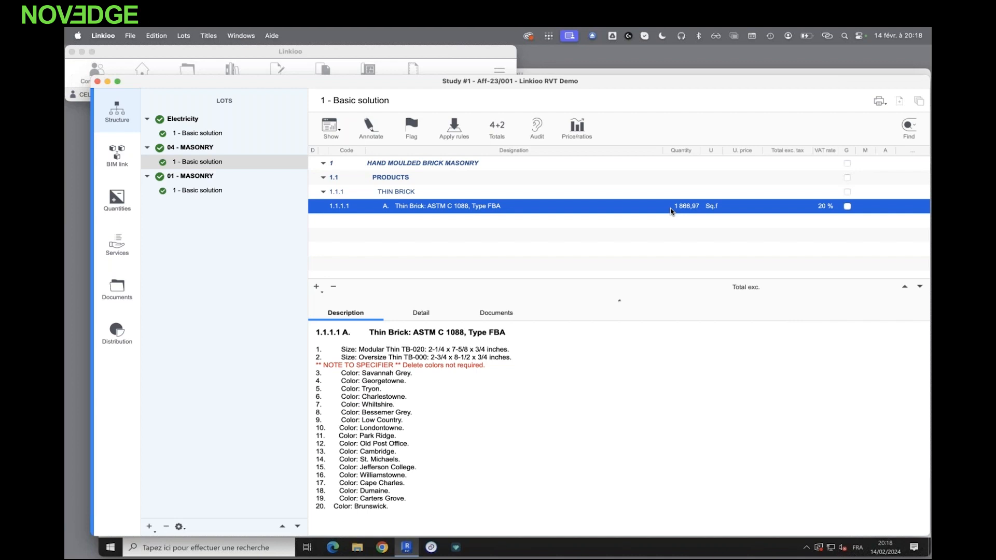
- Integrate the general articles of all the lots into the study
right_click(213, 164)
mouse_move(270, 261)
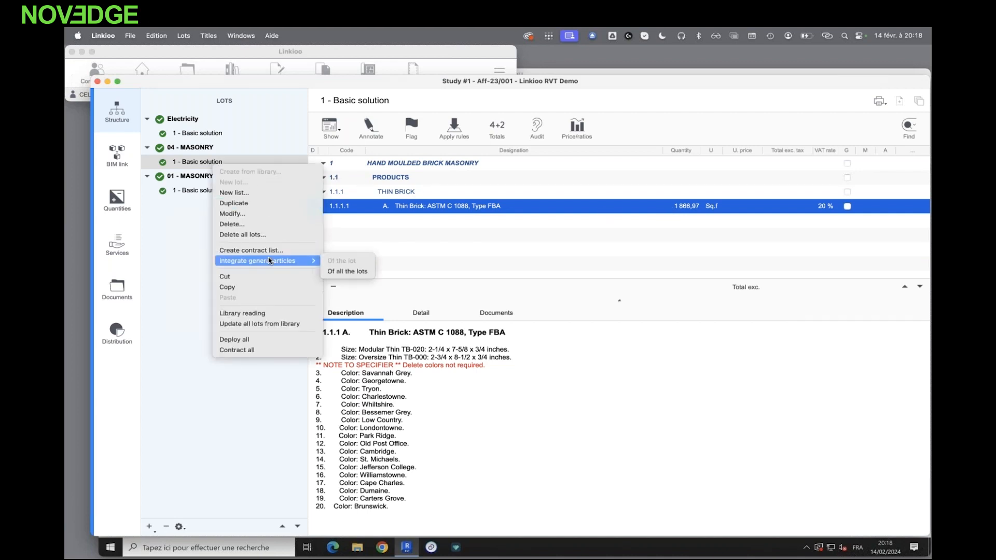
click(344, 271)
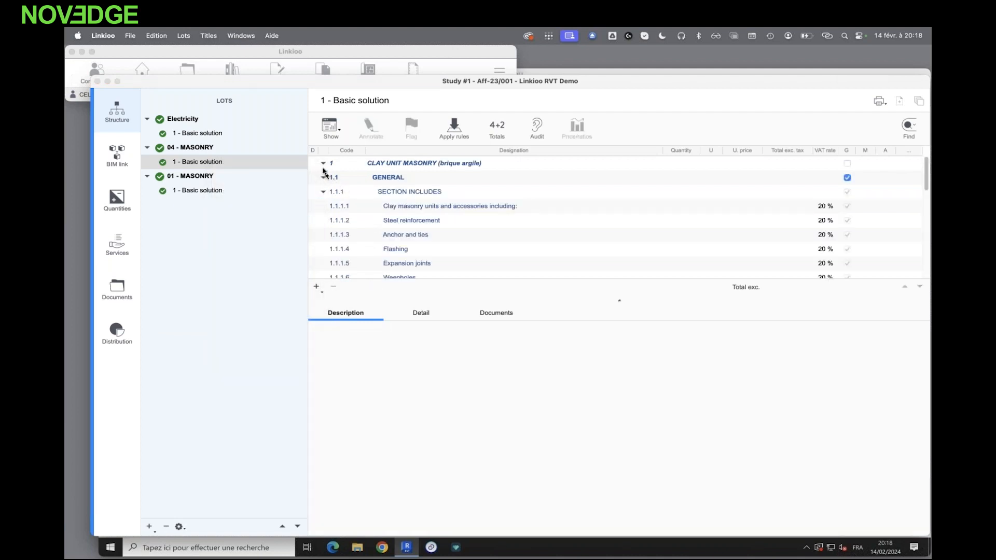
- Examine the integrated general articles of lot 04 - MASONRY, from CLAY UNIT MASONRY through the related sections of HAND MOULDED BRICK MASONRY
click(349, 192)
click(358, 206)
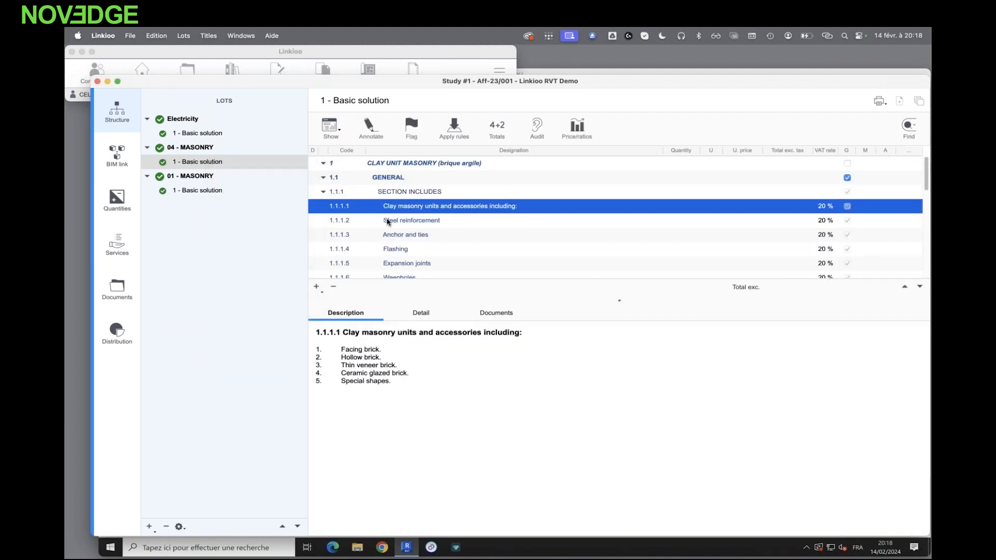
click(388, 221)
click(391, 234)
click(392, 259)
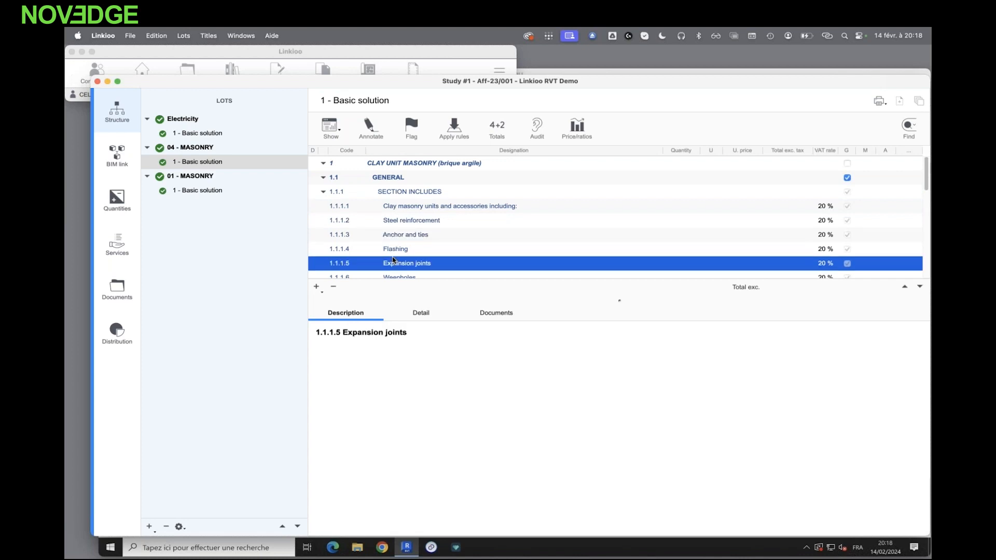
key(Down)
key(Down)
key(Down)
key(Down)
key(Down)
key(Down)
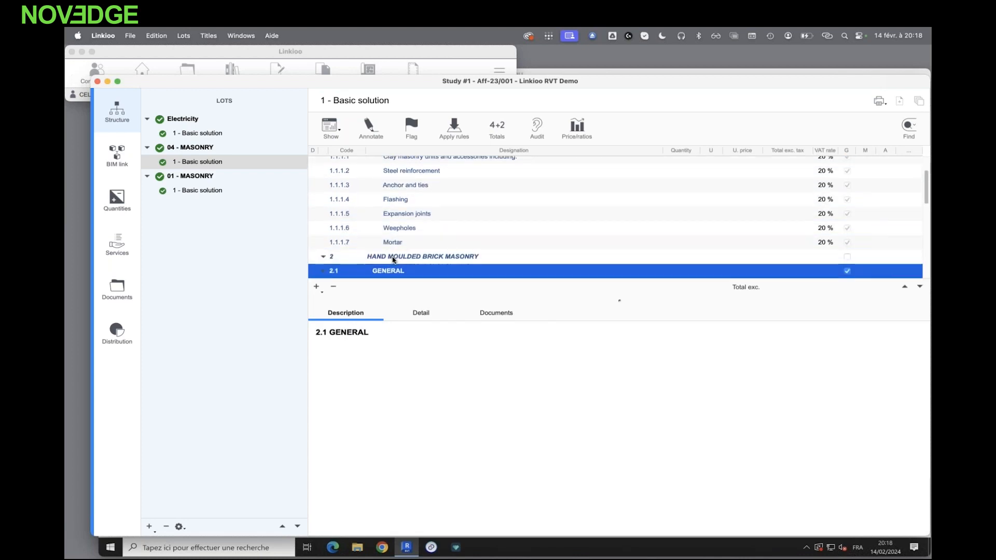
key(Down)
key(Down)
key(Down)
key(Down)
key(Down)
key(Down)
key(Down)
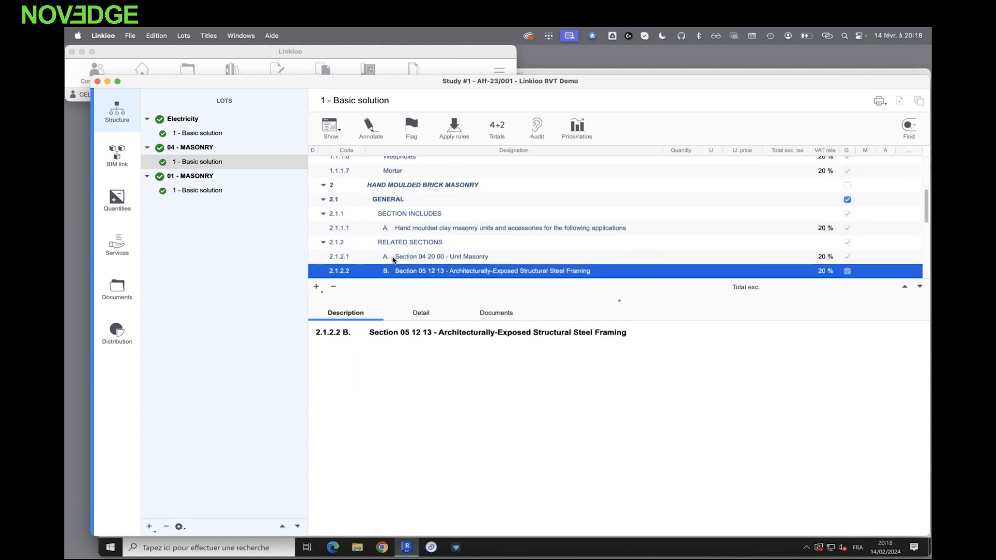
- Examine the remaining general articles of HAND MOULDED BRICK MASONRY in lot 04 - MASONRY, down to the Facing Brick article under PRODUCTS
key(Down)
key(Down)
key(Down)
key(Down)
key(Down)
key(Down)
key(Down)
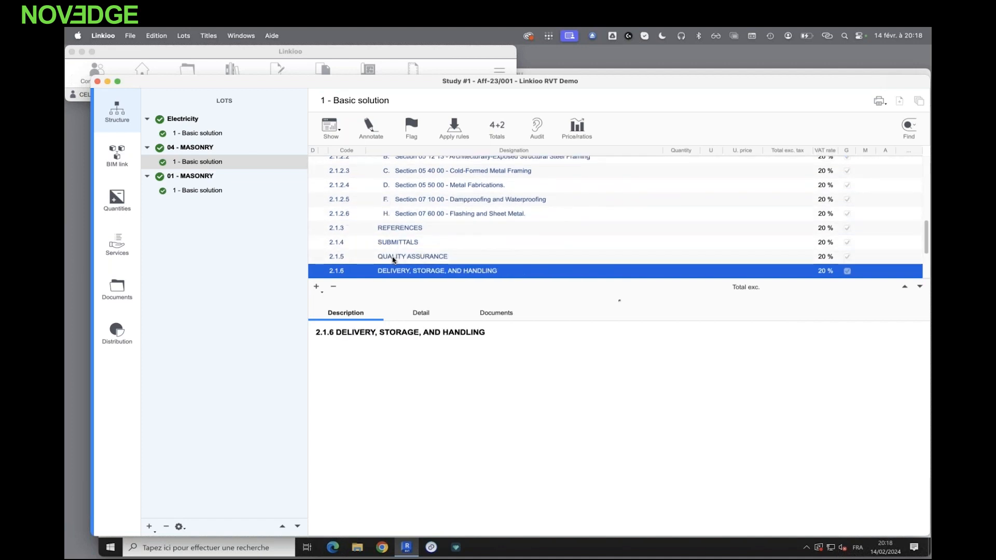
key(Down)
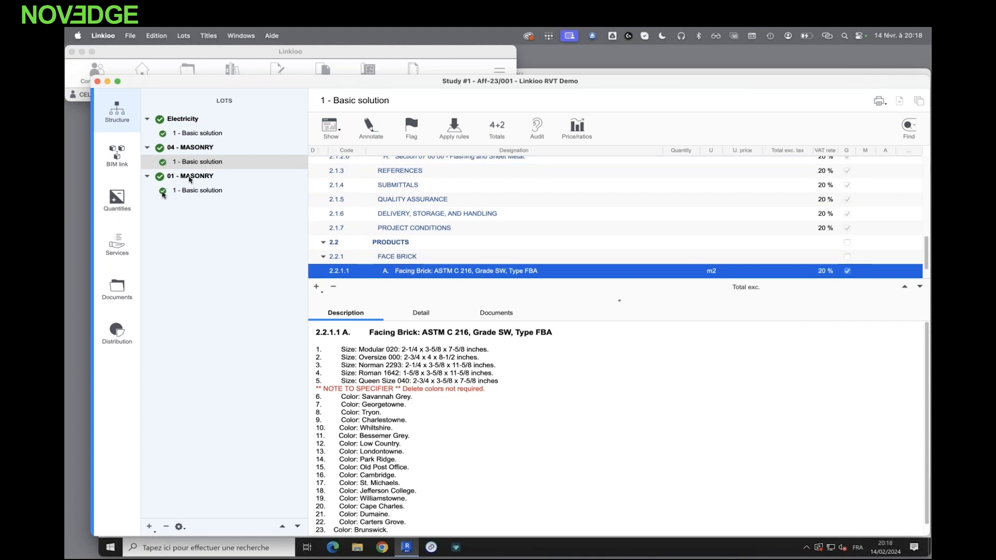
- Open the study's documents for all lots and set the description document's style to Description
click(118, 288)
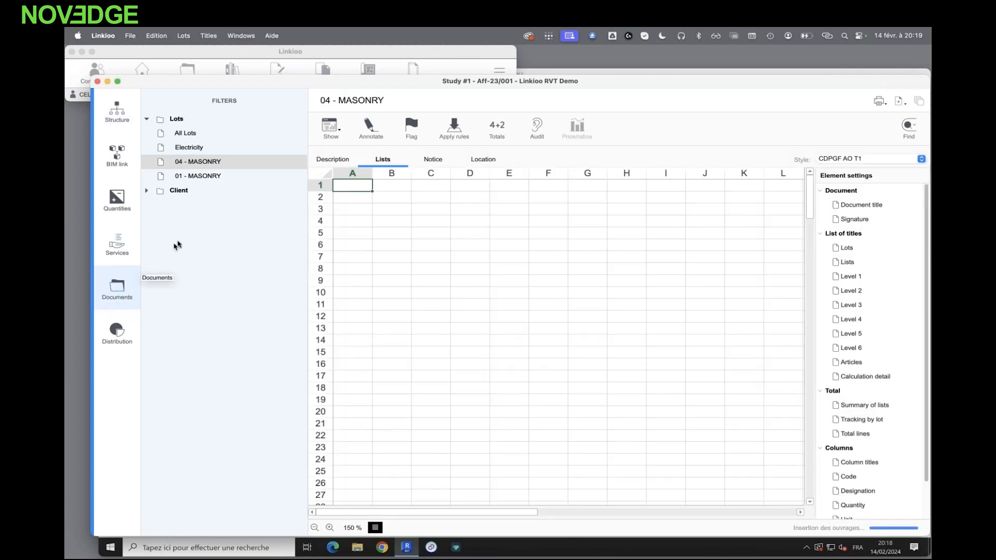
click(189, 132)
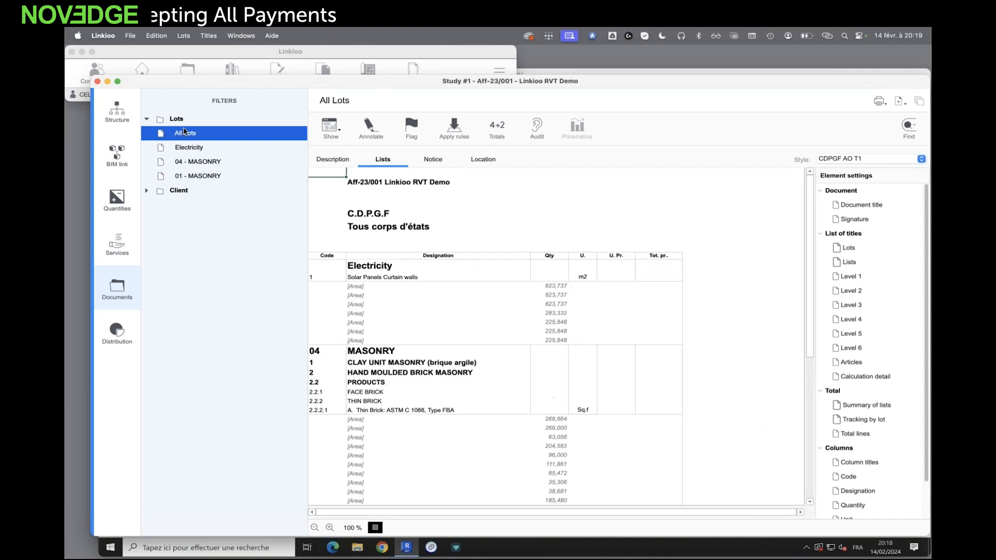
click(337, 165)
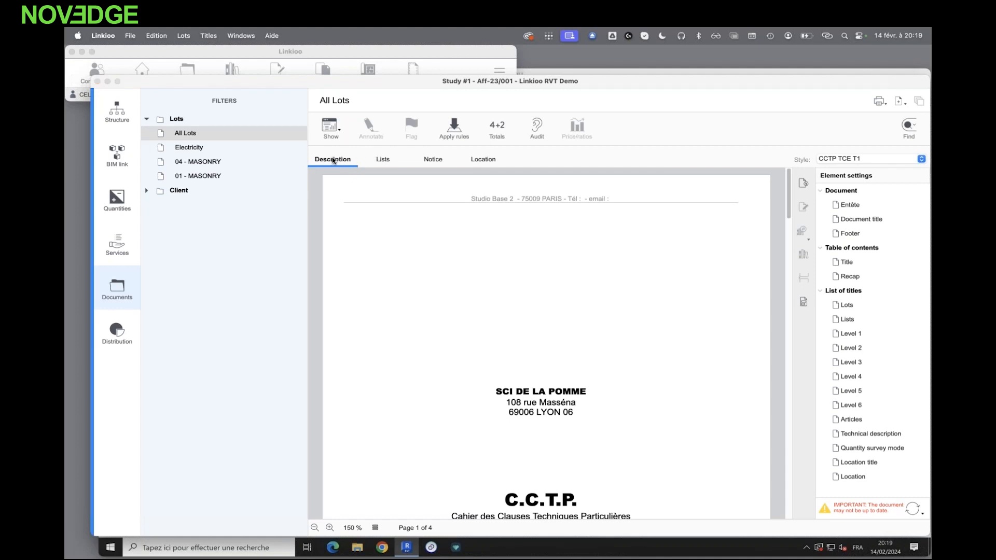
click(837, 161)
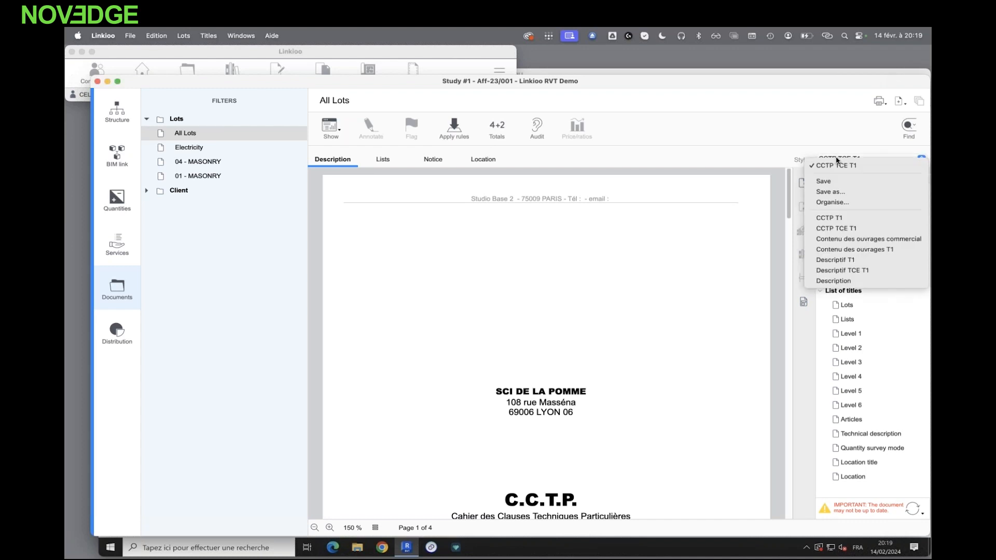
click(845, 282)
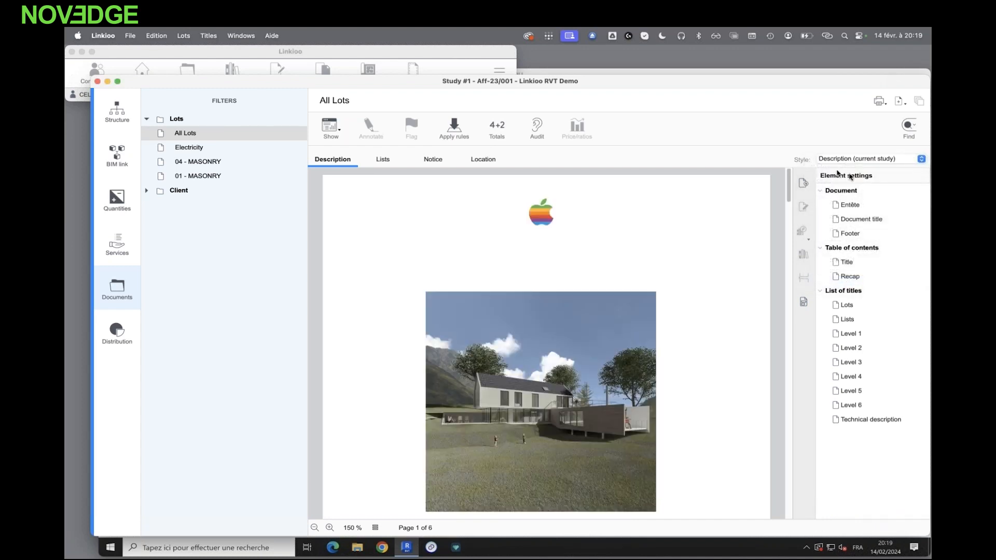
- Try the Descriptif TCE T1 style on the all-lots description document, and return to the Description style
click(842, 159)
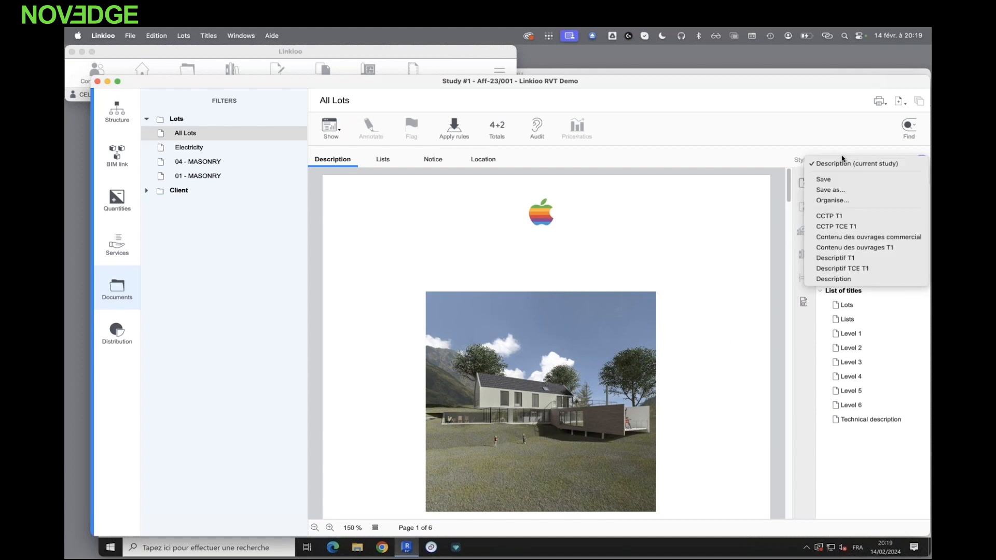
click(840, 268)
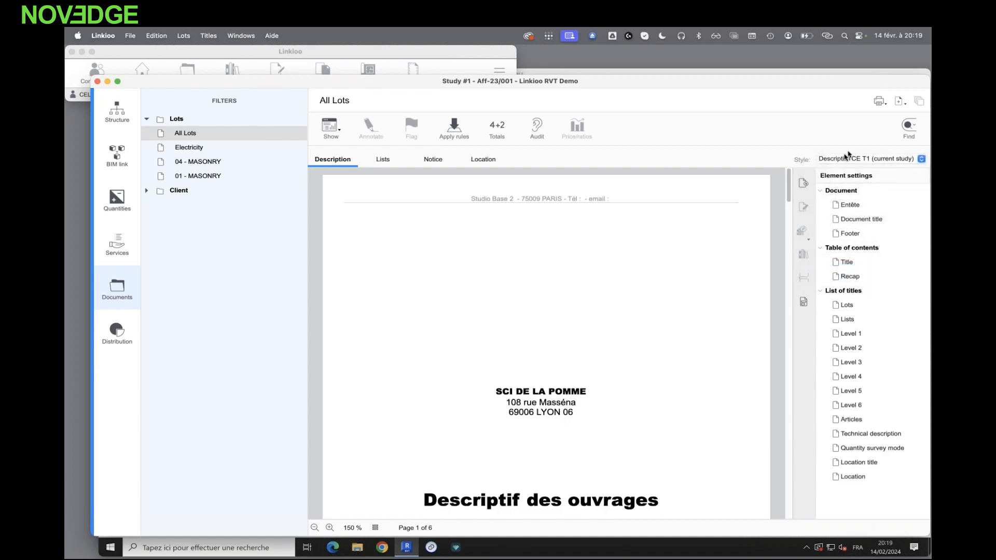
click(848, 156)
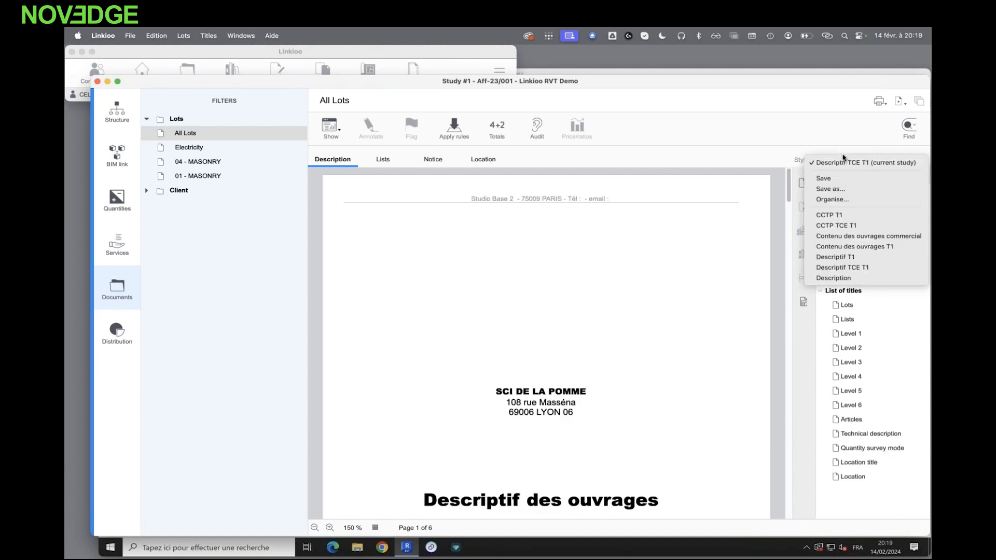
click(847, 278)
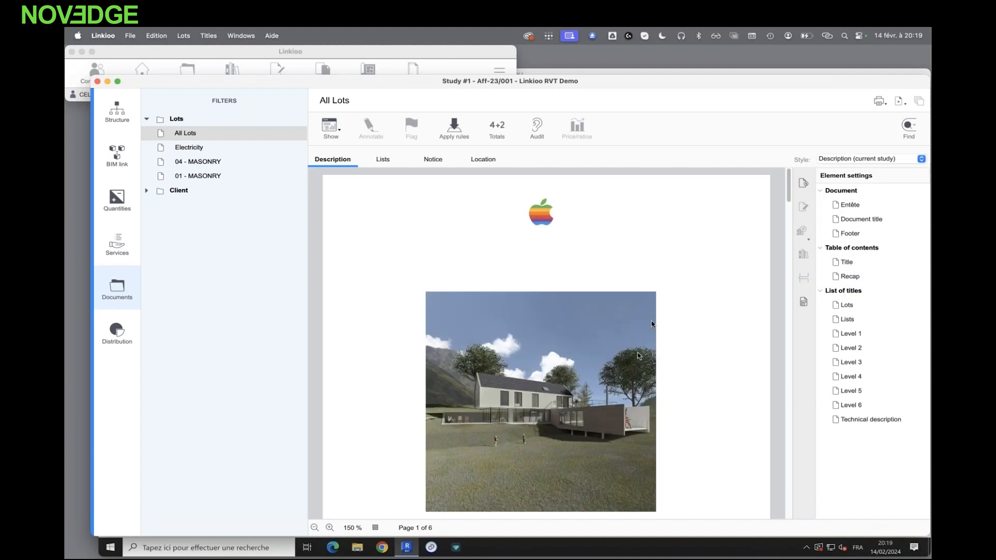
- Delete the house picture from the description document's title page and save the Description style
click(693, 293)
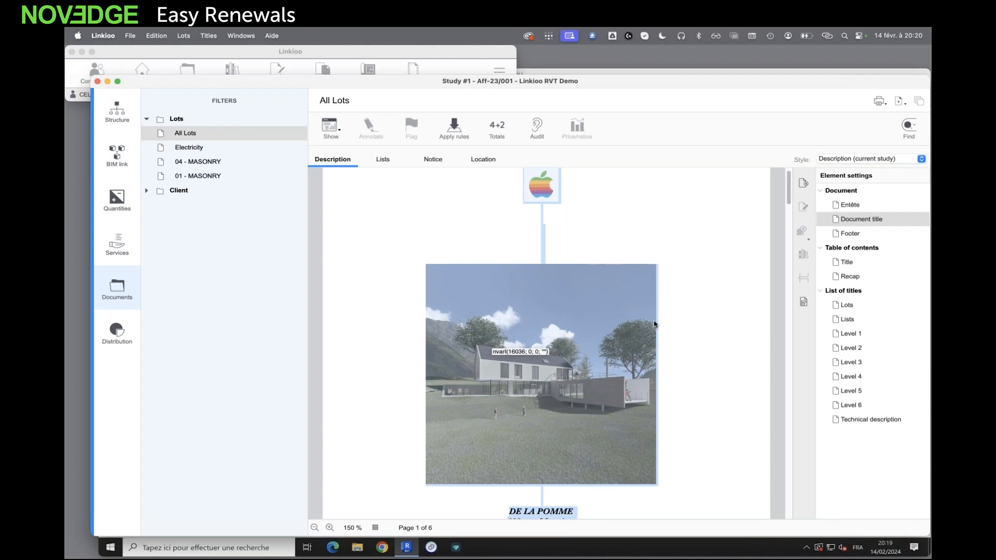
double_click(858, 218)
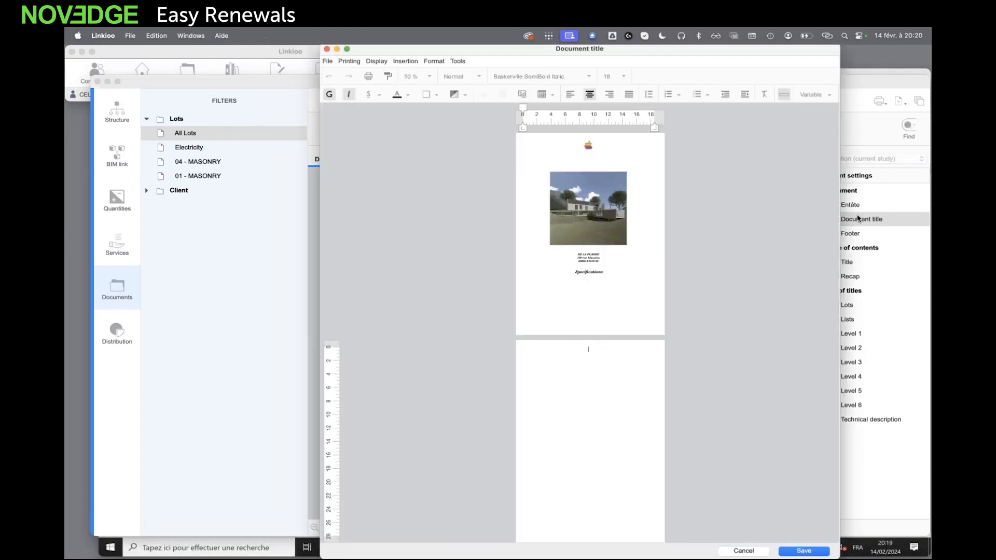
click(611, 225)
key(Delete)
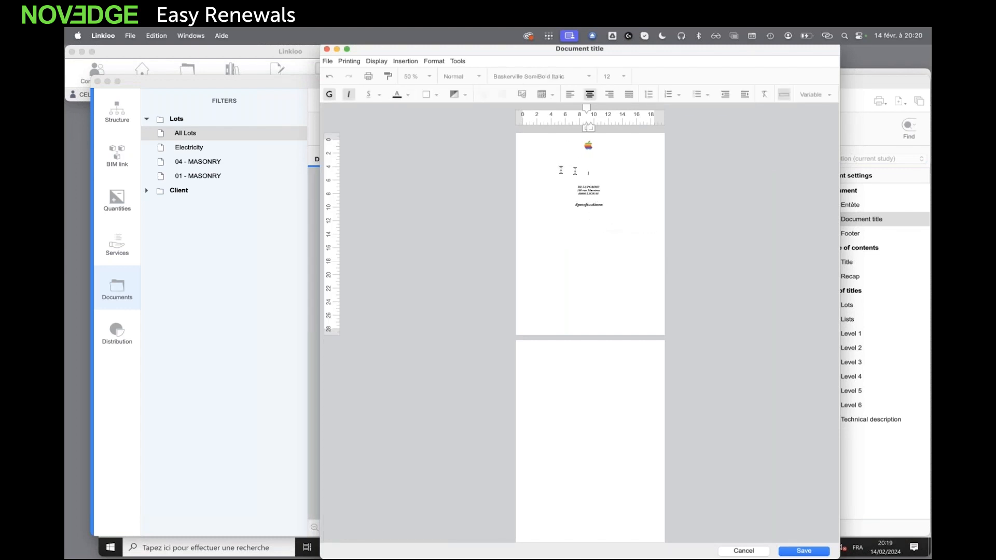
click(804, 550)
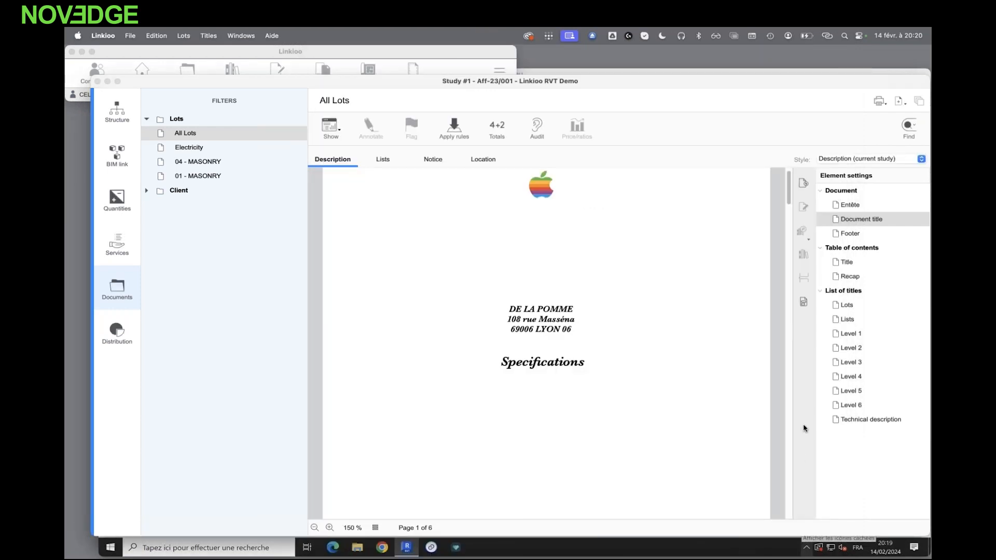
click(841, 164)
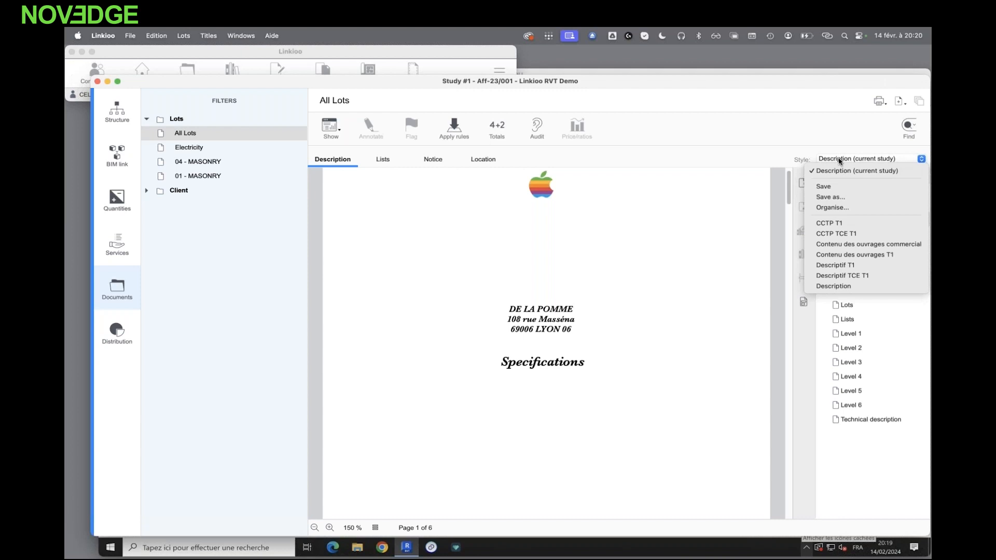
click(840, 189)
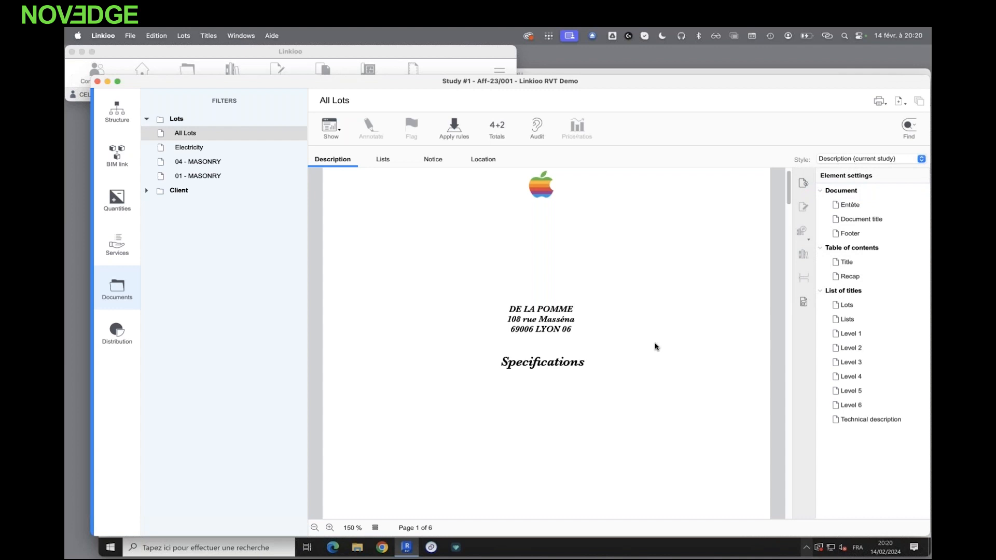
- Examine the MASONRY part of the description document, from CLAY UNIT MASONRY through the related sections of HAND MOULDED BRICK MASONRY
scroll(613, 346, down, 10)
scroll(613, 348, down, 10)
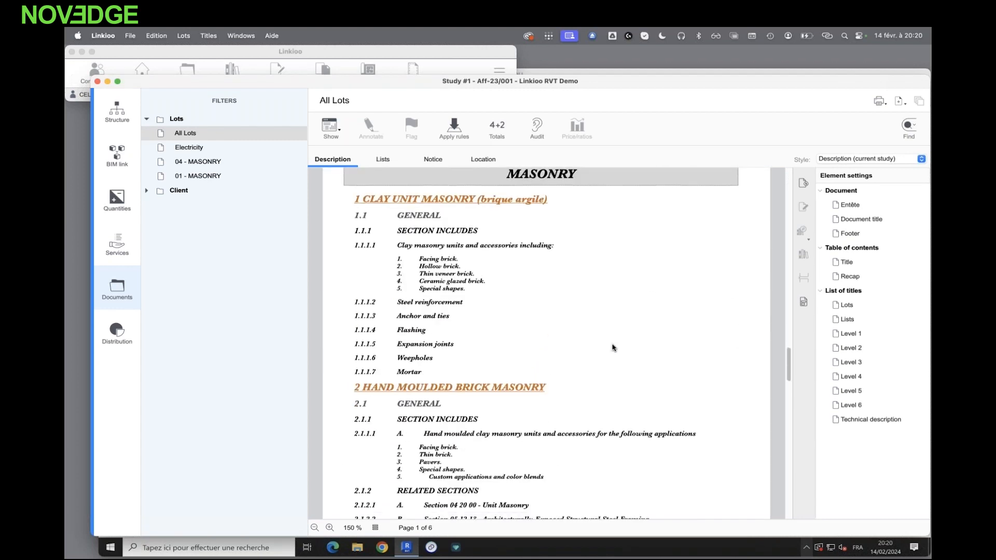
scroll(613, 347, up, 1)
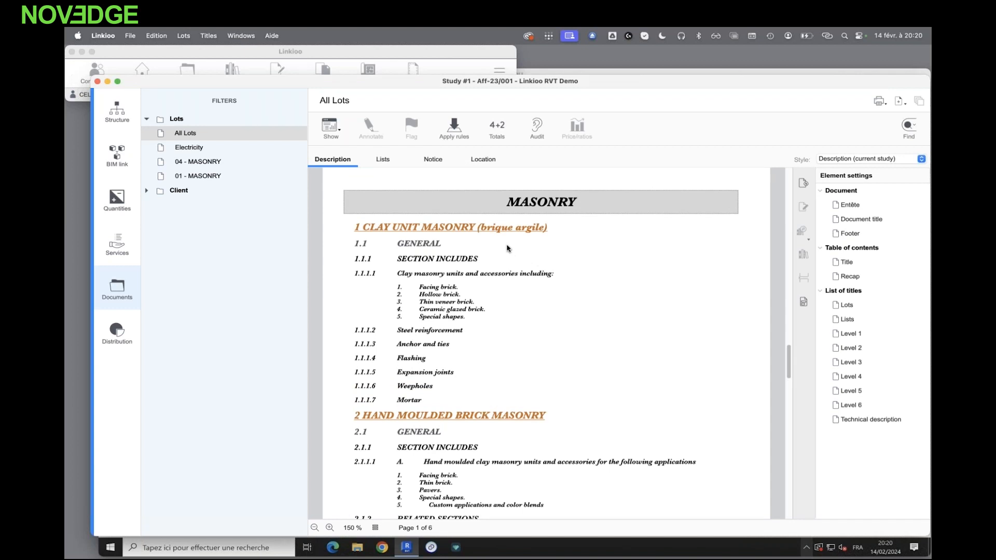
scroll(457, 262, down, 1)
scroll(456, 262, down, 1)
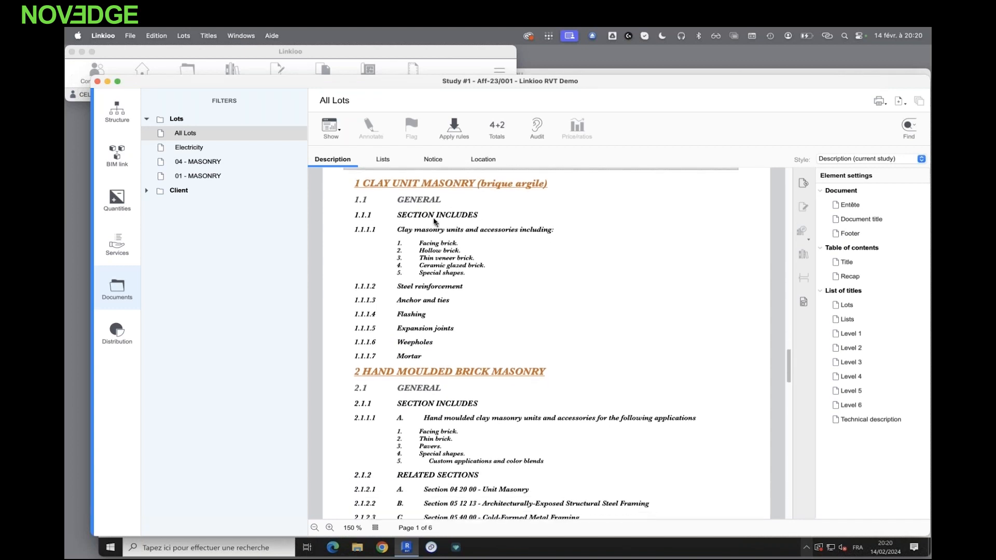
click(439, 247)
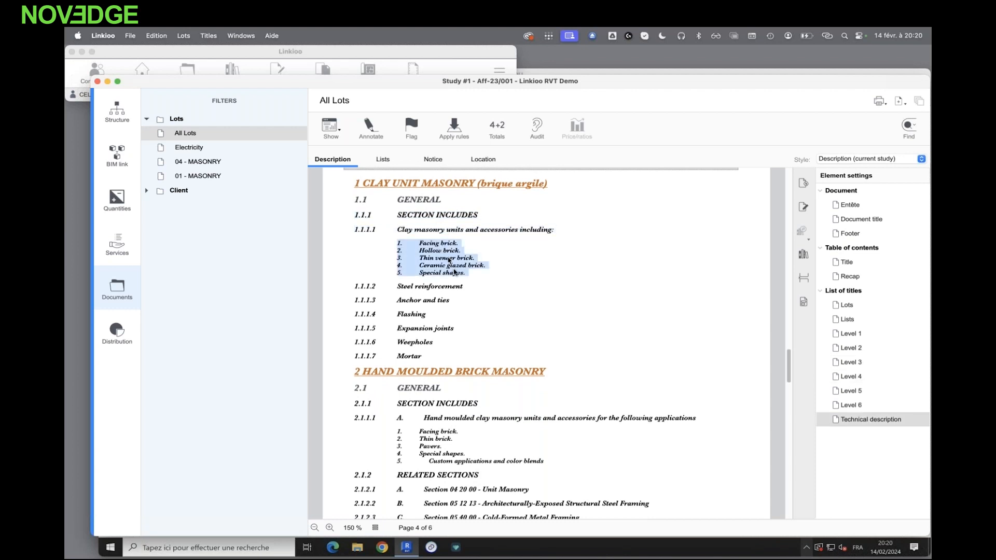
scroll(493, 372, down, 3)
scroll(493, 371, down, 5)
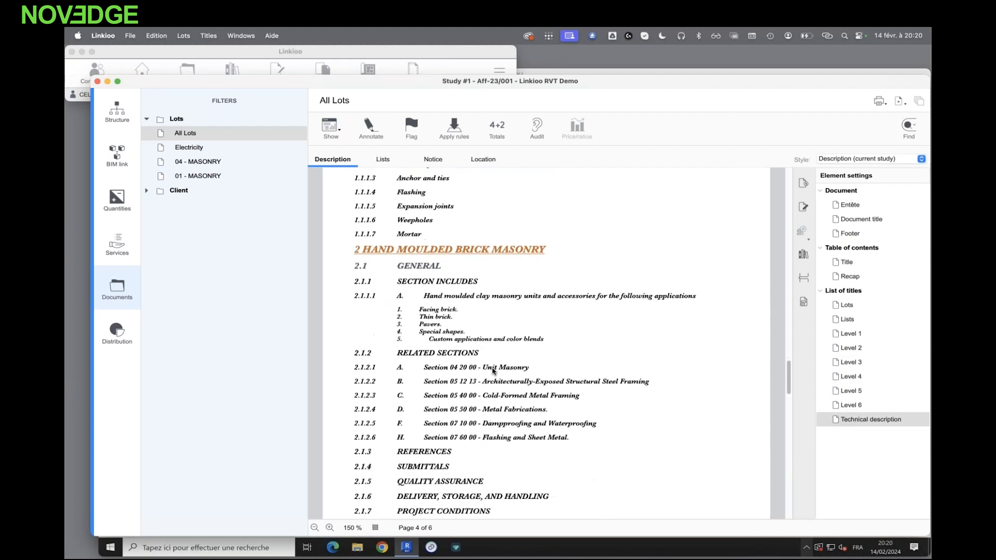
- Remove item 5, Custom applications and color blends, from the text of article 2.1.1.1 in the description document and save it
click(425, 275)
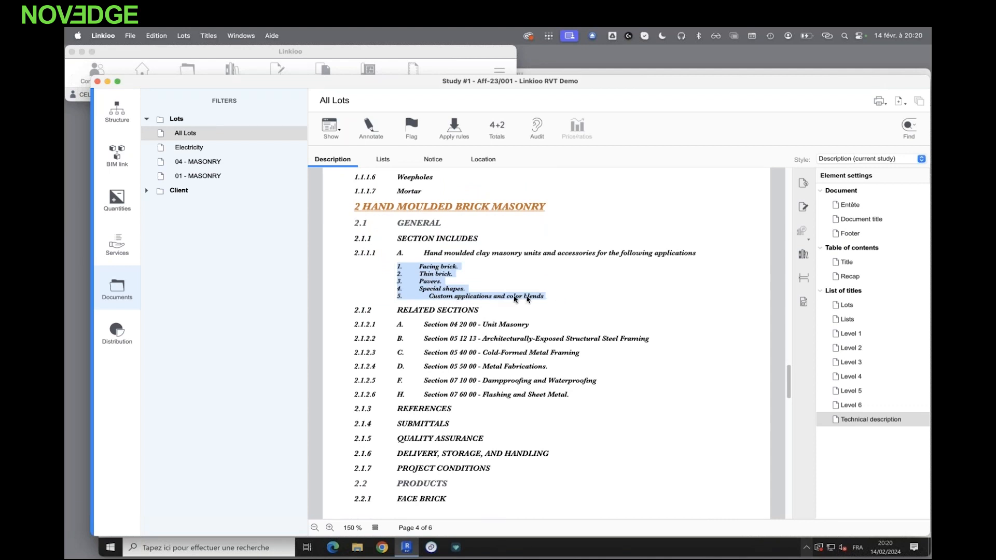
double_click(437, 278)
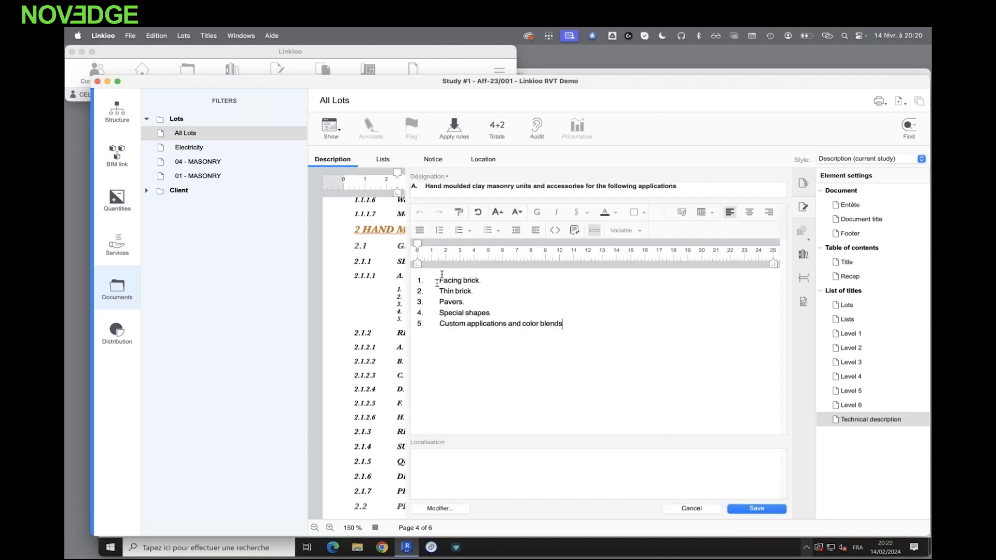
drag(572, 323, 414, 325)
key(BackSpace)
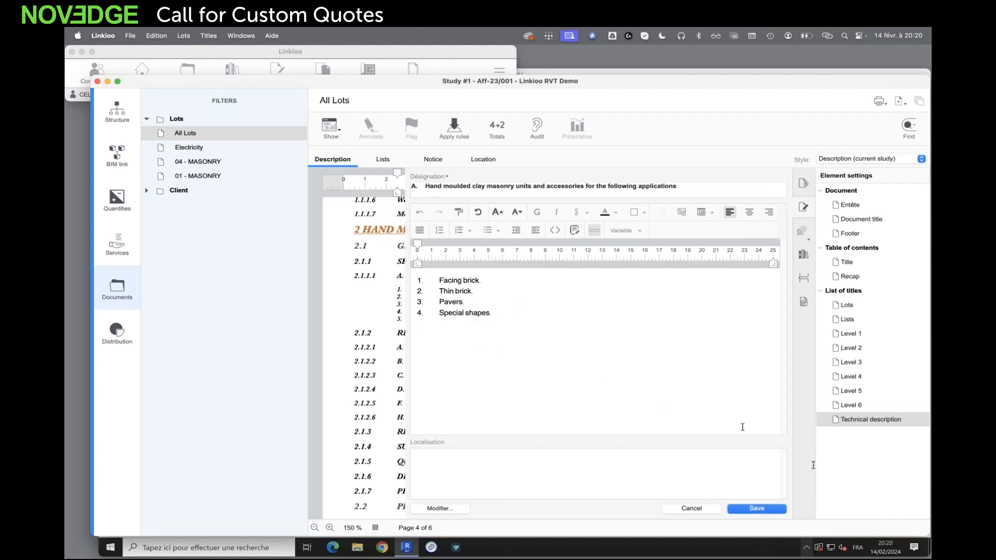
click(758, 509)
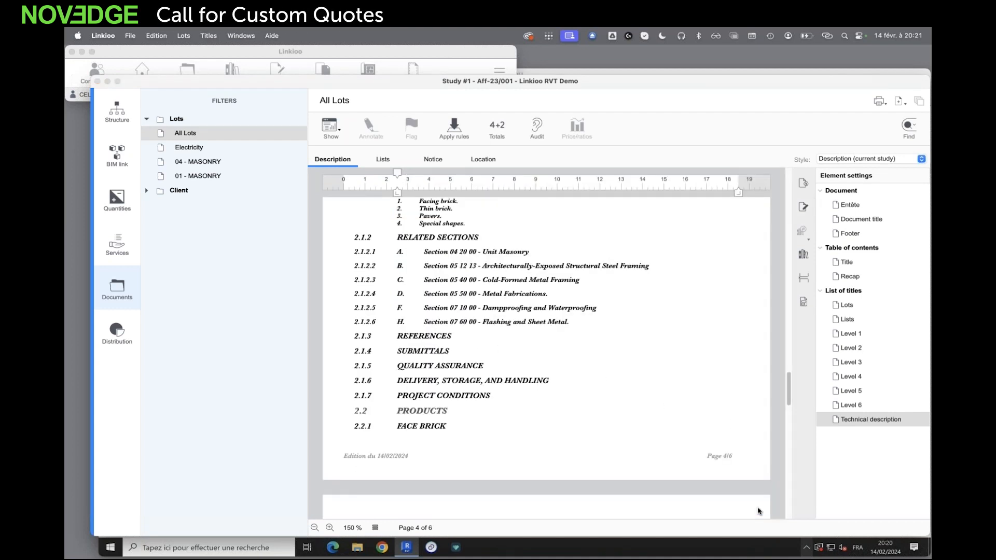
scroll(654, 351, up, 3)
click(494, 272)
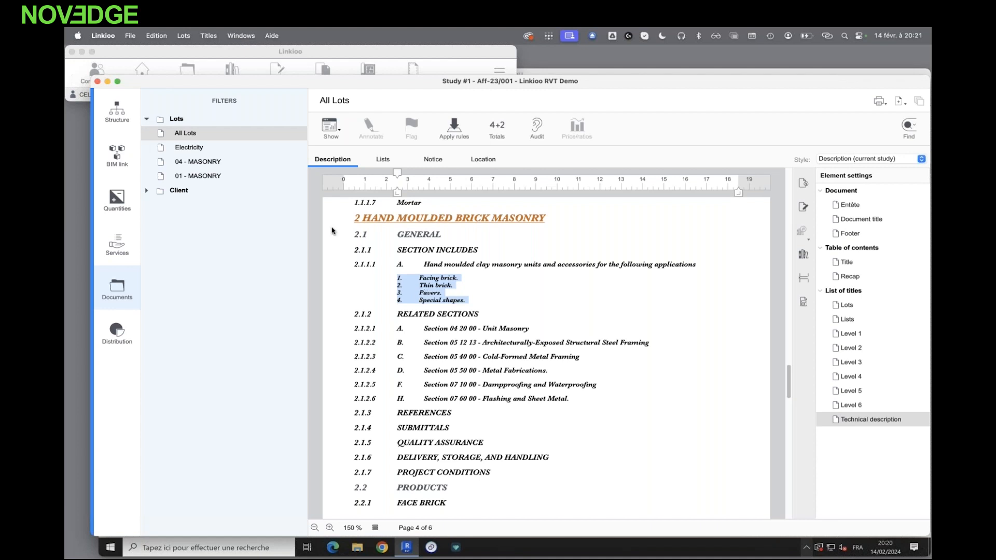
scroll(455, 291, up, 1)
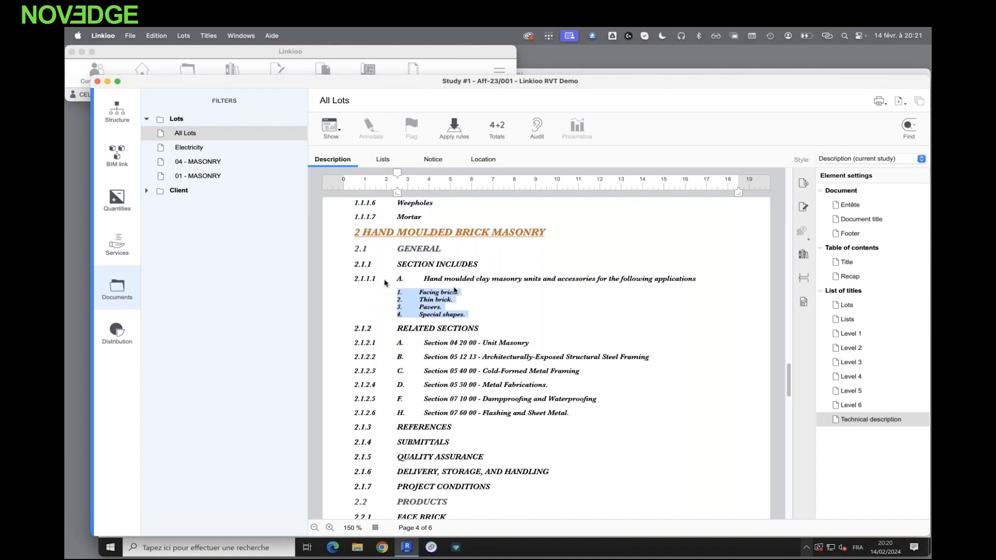
- Return to the study's structure and check the description of article 2.1.1.1 in lot 04 - MASONRY
click(117, 109)
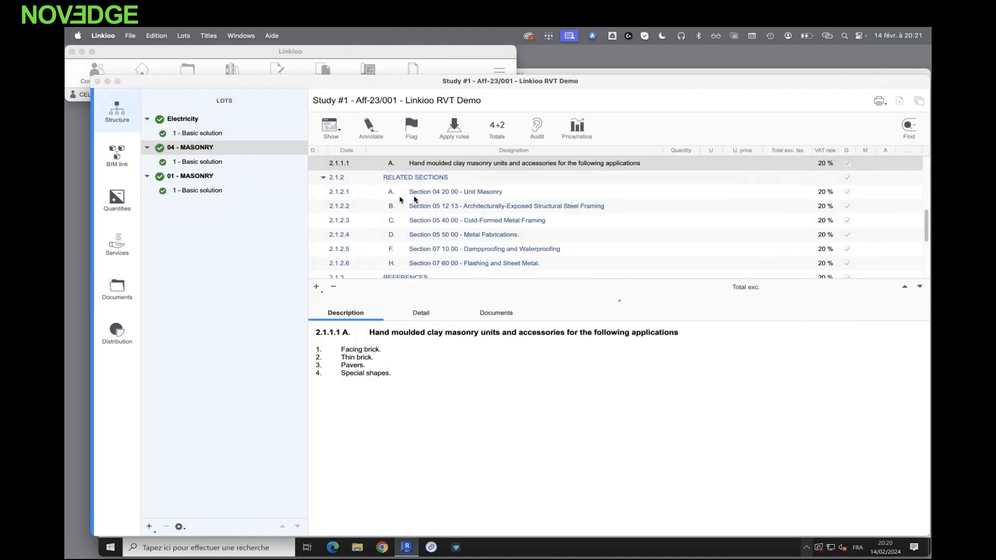
click(438, 166)
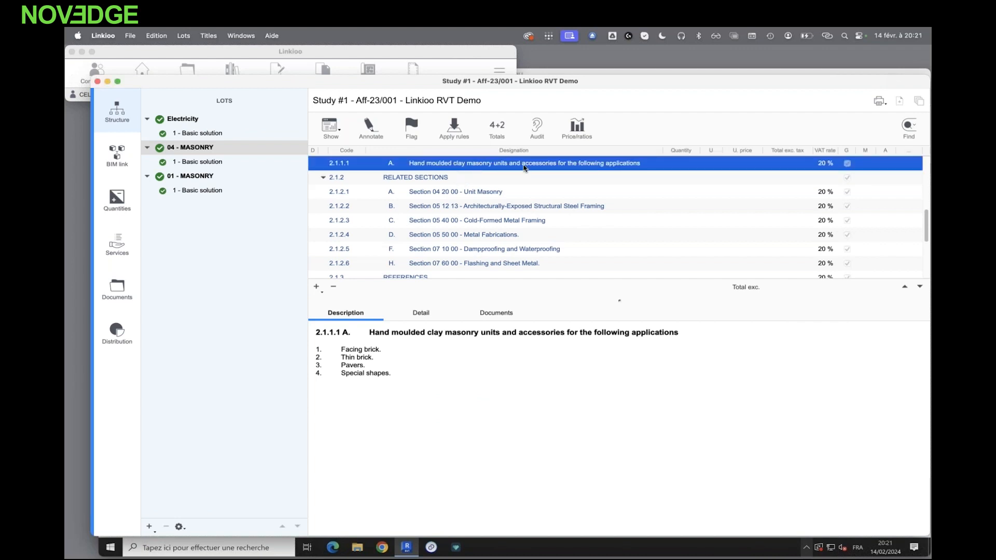
drag(927, 219, 927, 206)
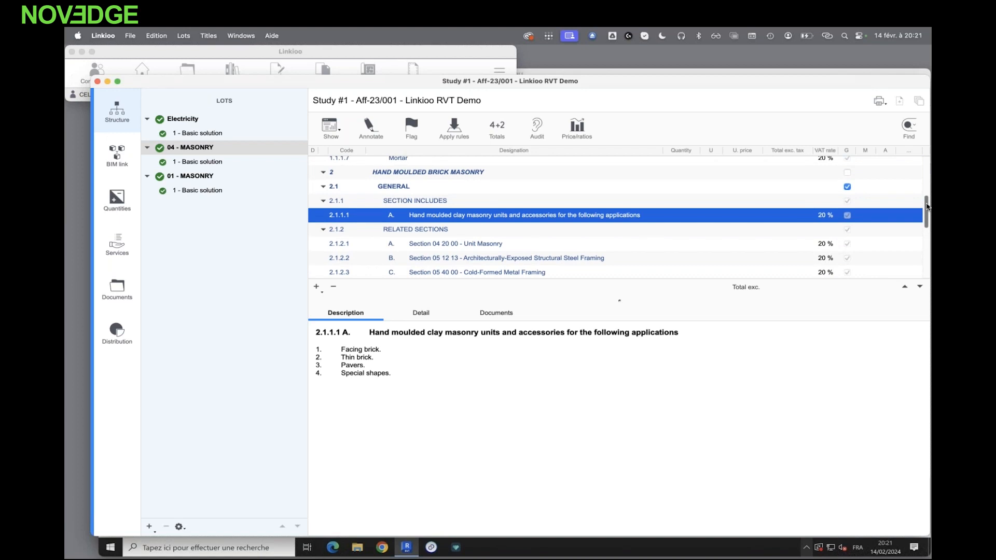
- Open the library link management for article 2.1.1.1 and compare its original library title with the study's text
right_click(435, 219)
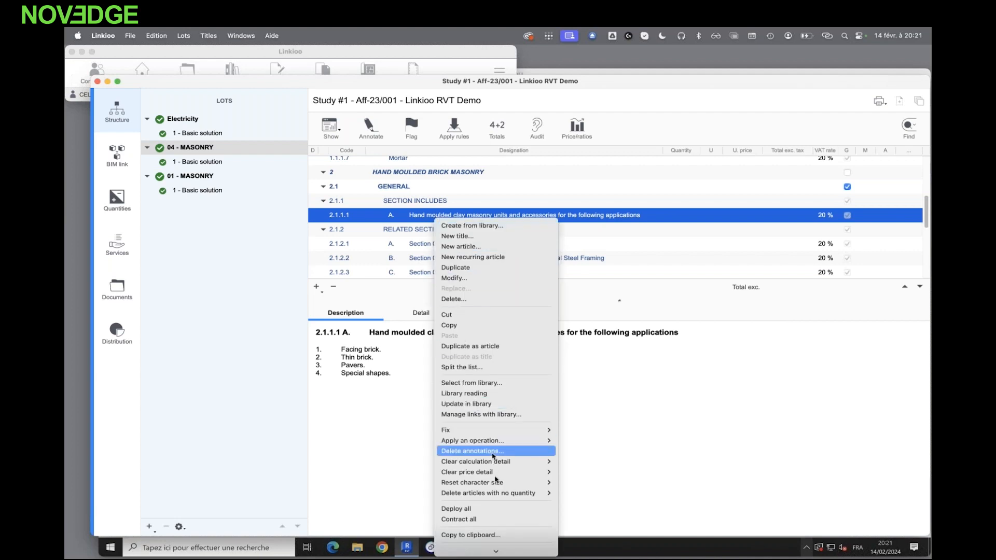
mouse_move(489, 445)
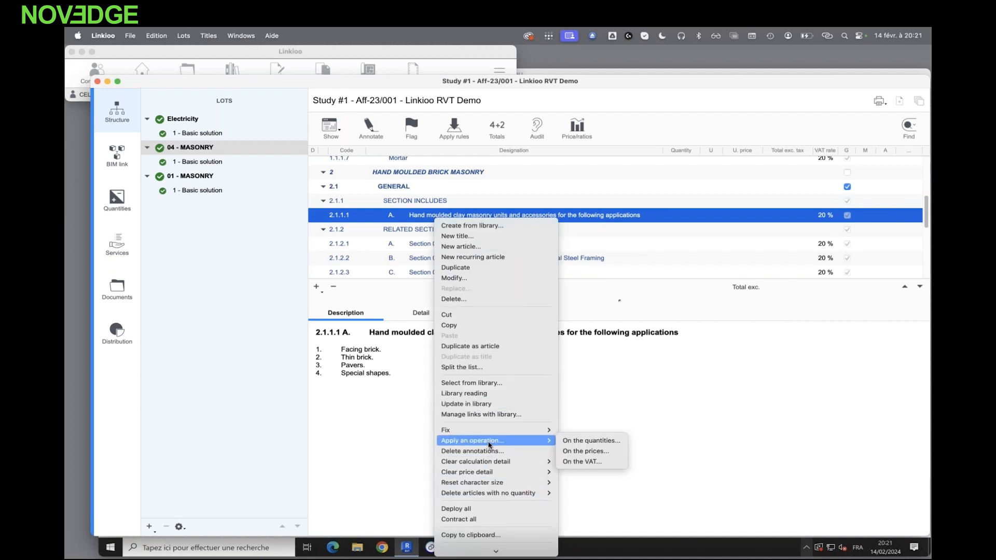
click(478, 414)
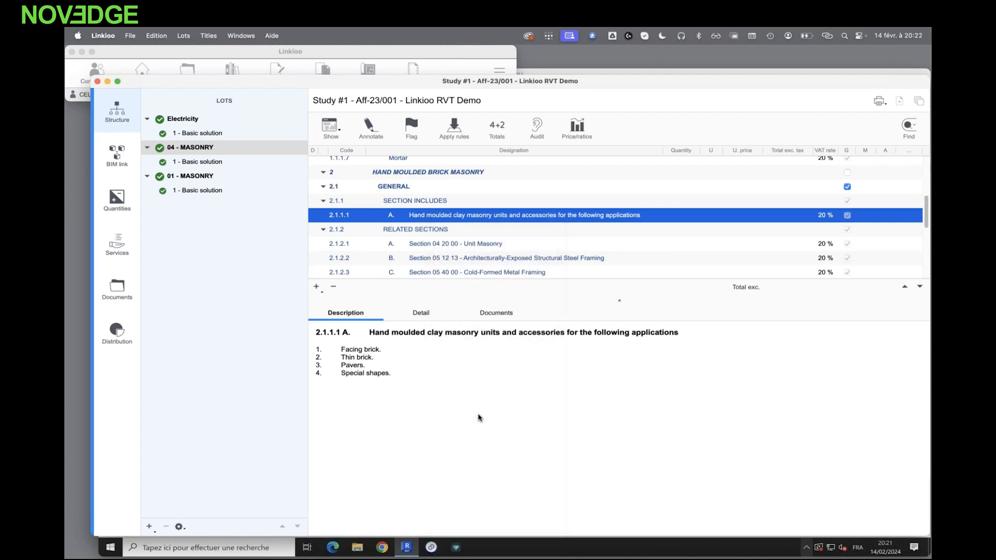
drag(529, 212, 744, 92)
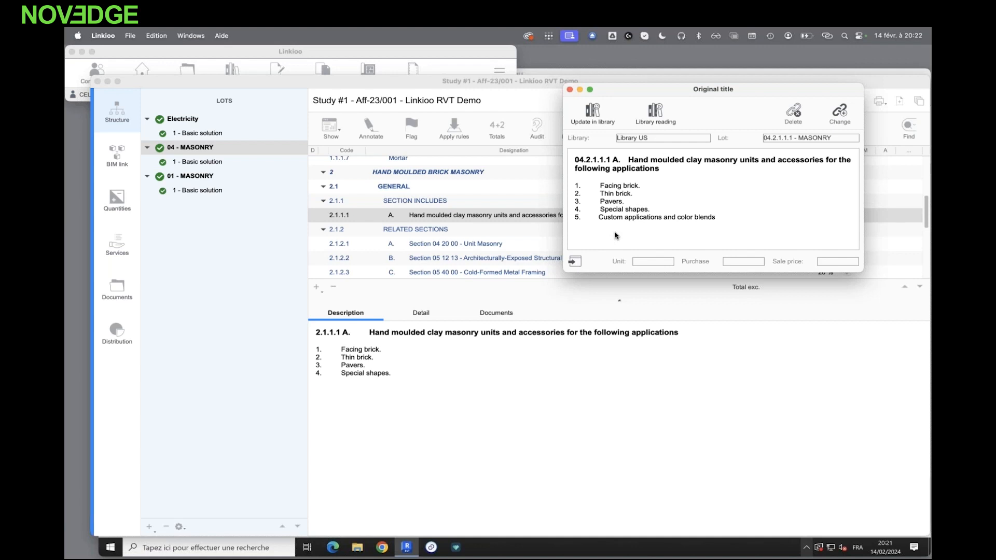
- Restore the original library text of article 2.1.1.1 in the study and close the original title
click(653, 117)
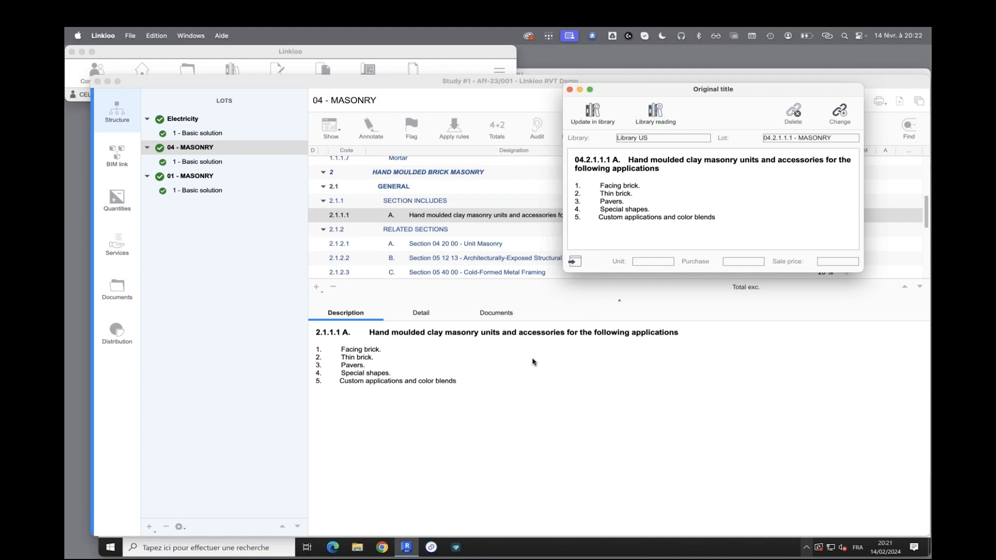
click(569, 90)
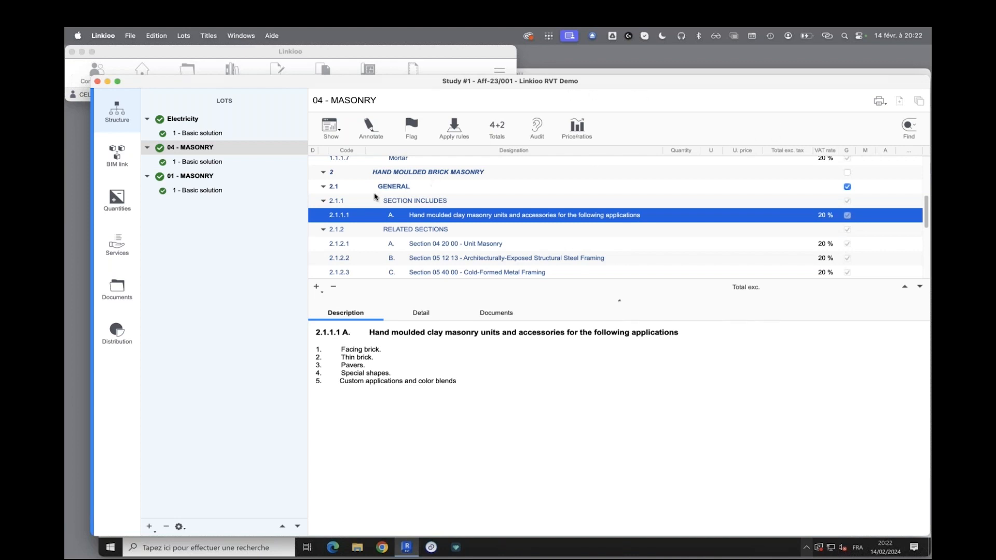
- Collapse CLAY UNIT MASONRY and section 2.1 GENERAL in lot 04 - MASONRY, leaving the HAND MOULDED BRICK MASONRY products expanded
click(323, 173)
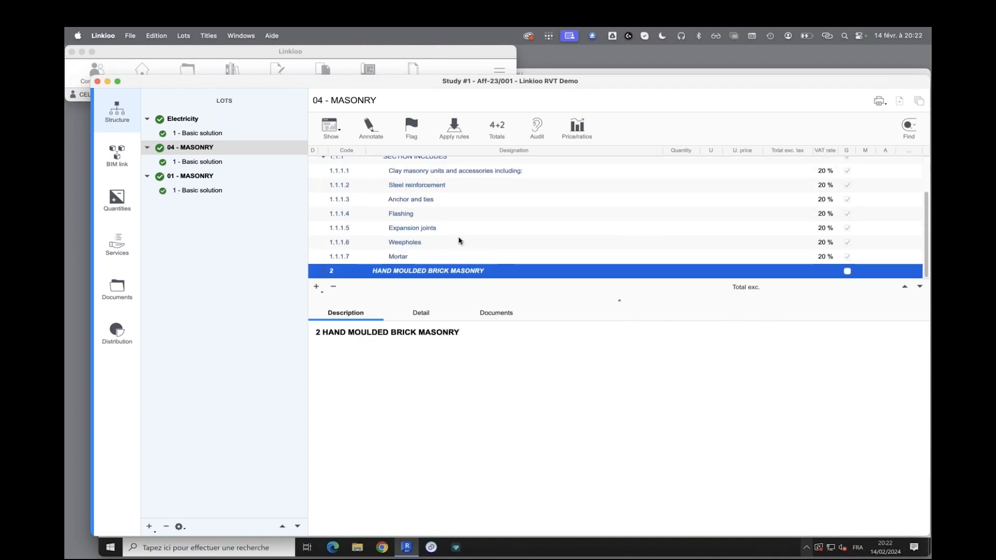
scroll(459, 240, up, 3)
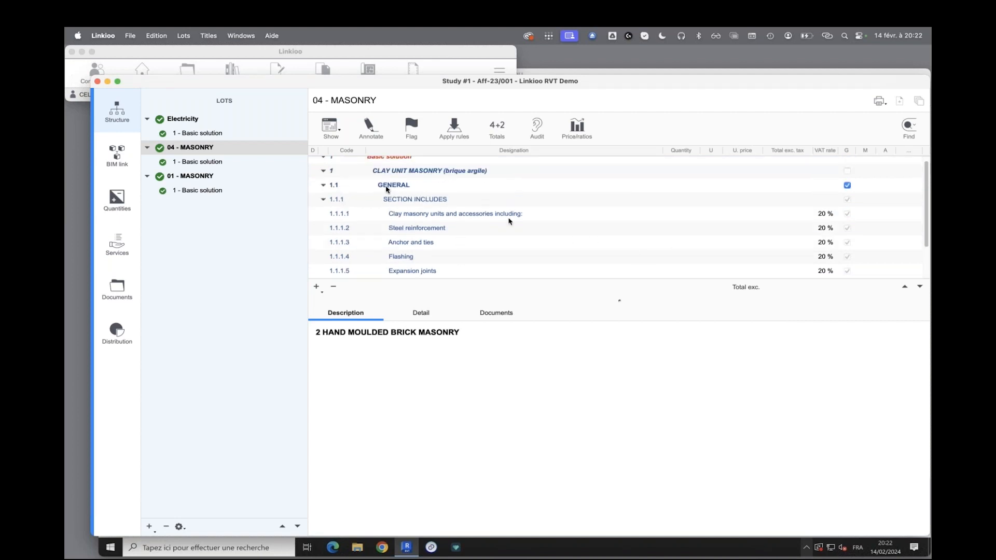
click(322, 164)
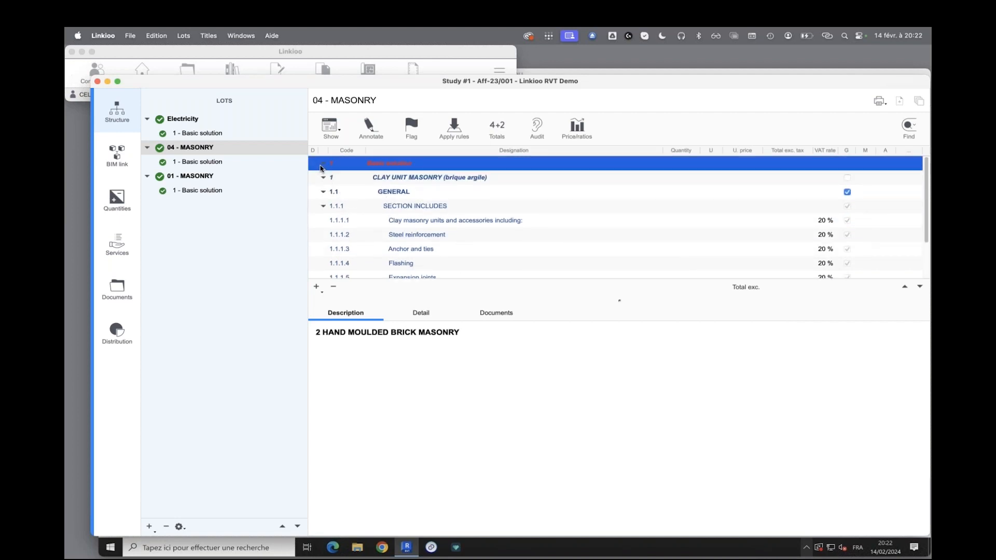
click(323, 163)
click(323, 164)
click(323, 177)
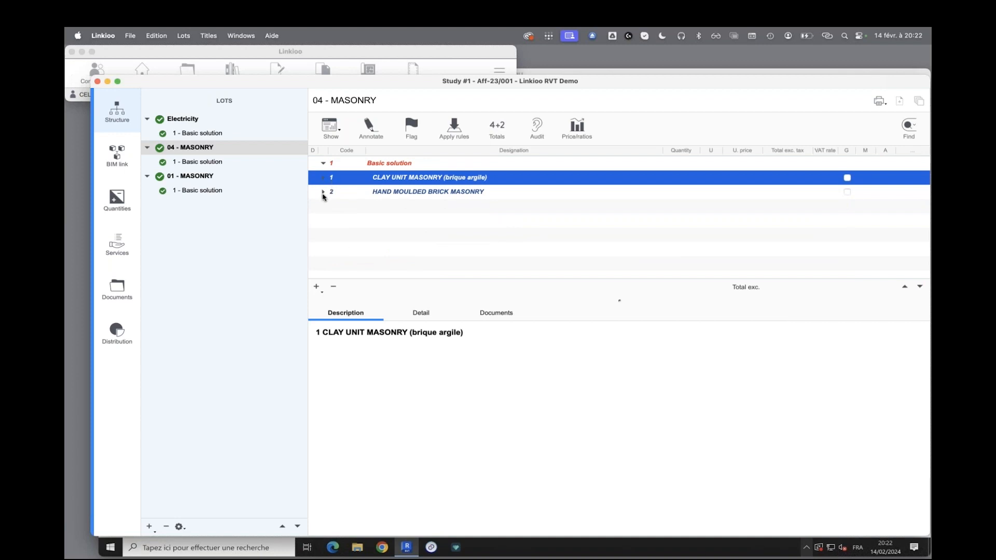
click(324, 192)
click(323, 206)
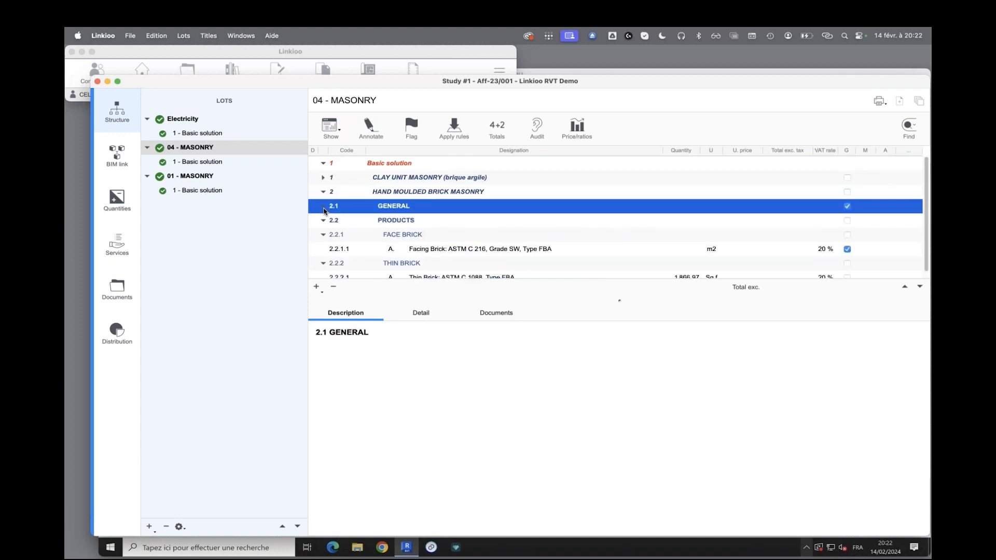
- Set the unit price of article 2.2.2.1, Thin Brick: ASTM C 1088, Type FBA, to 124 € and save it
scroll(616, 245, down, 1)
click(698, 271)
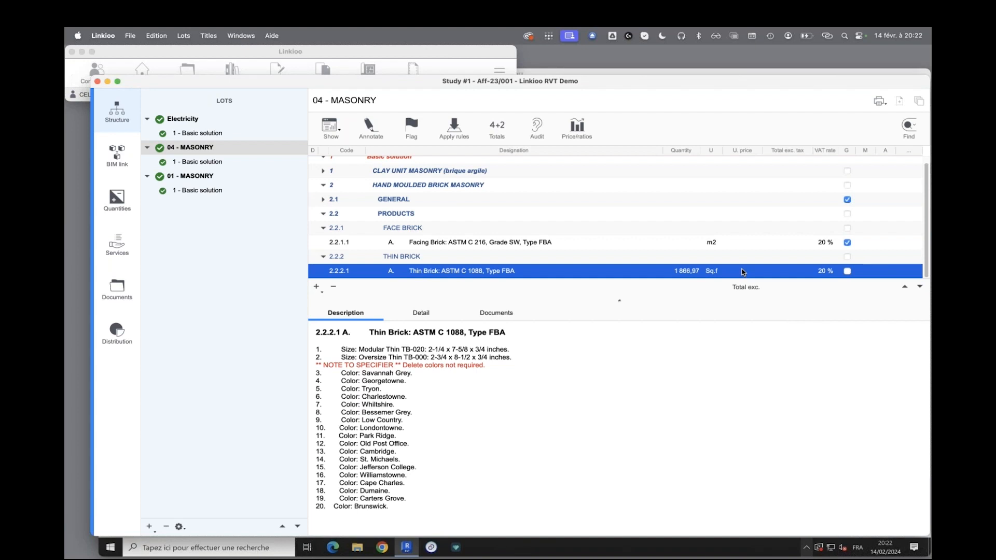
double_click(743, 272)
click(423, 460)
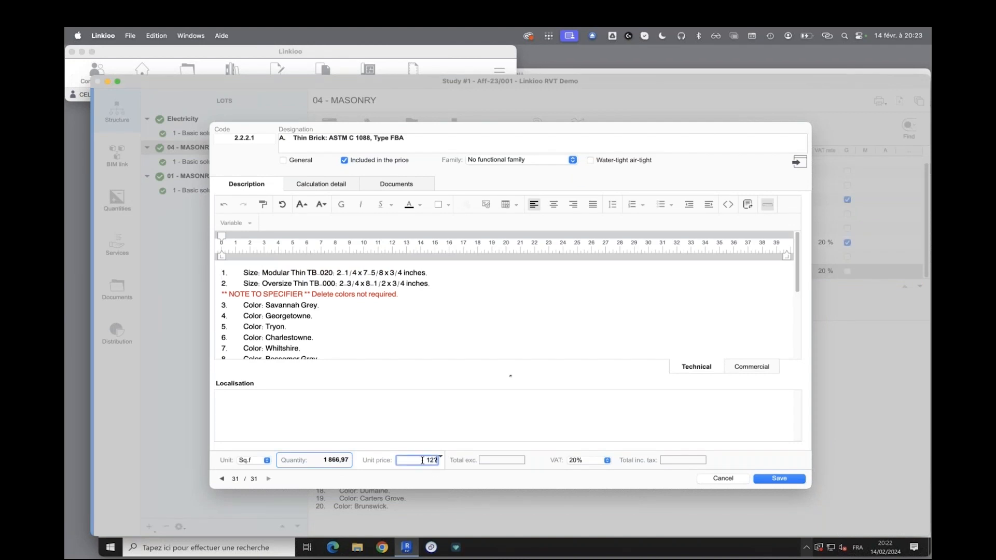
text(124)
key(Tab)
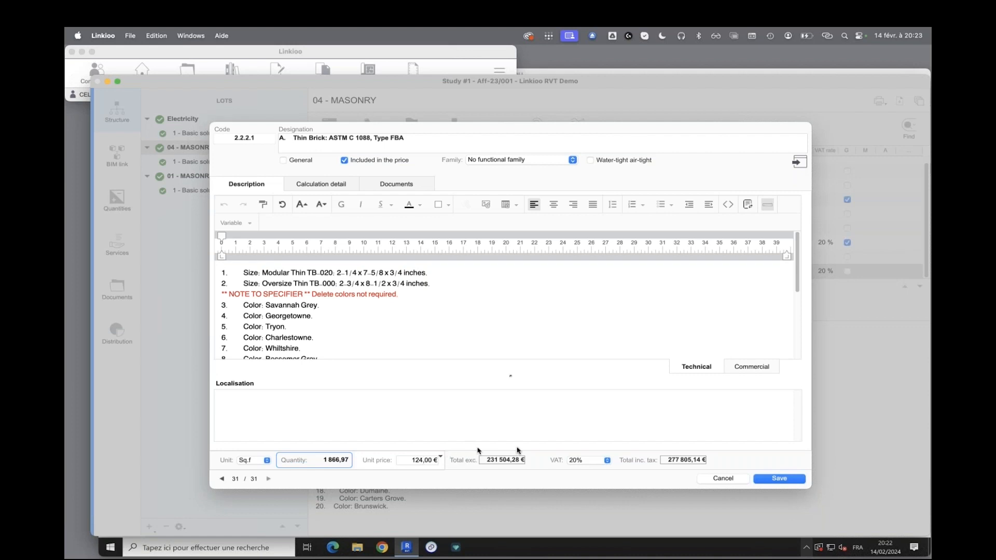
click(765, 476)
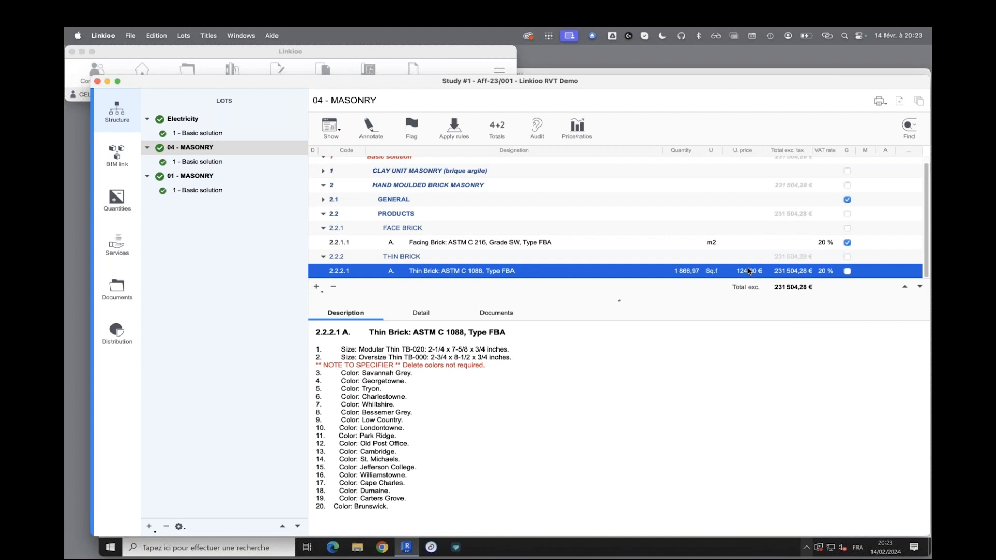
- Generate the lot 04 - MASONRY description document as a PDF named Description 04 - MASONRY.pdf in the Descriptifs folder
click(104, 296)
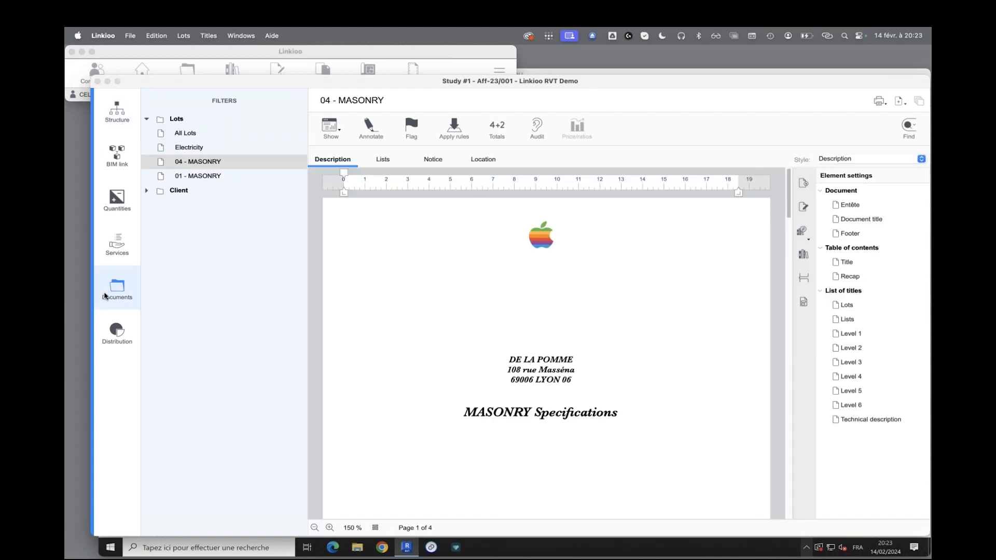
drag(789, 208, 791, 376)
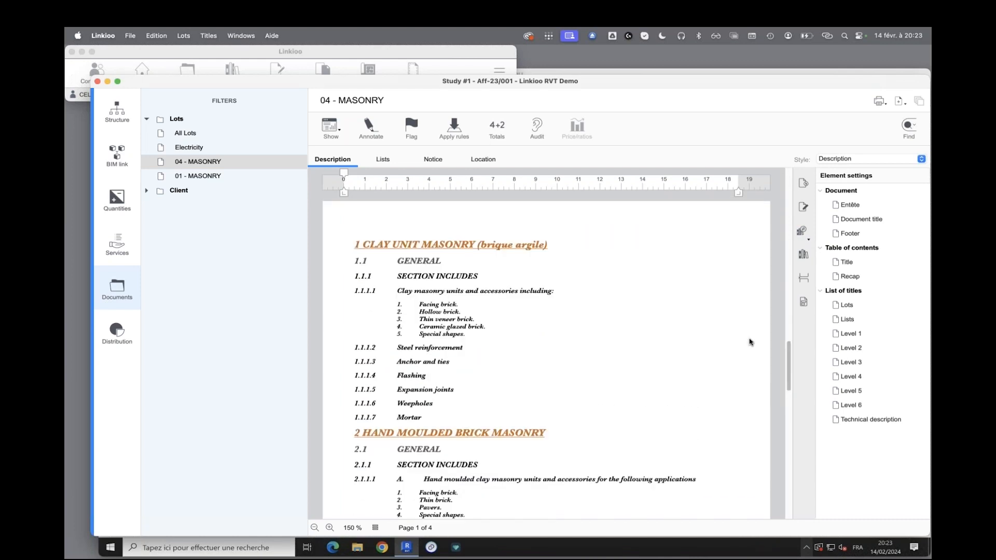
click(898, 101)
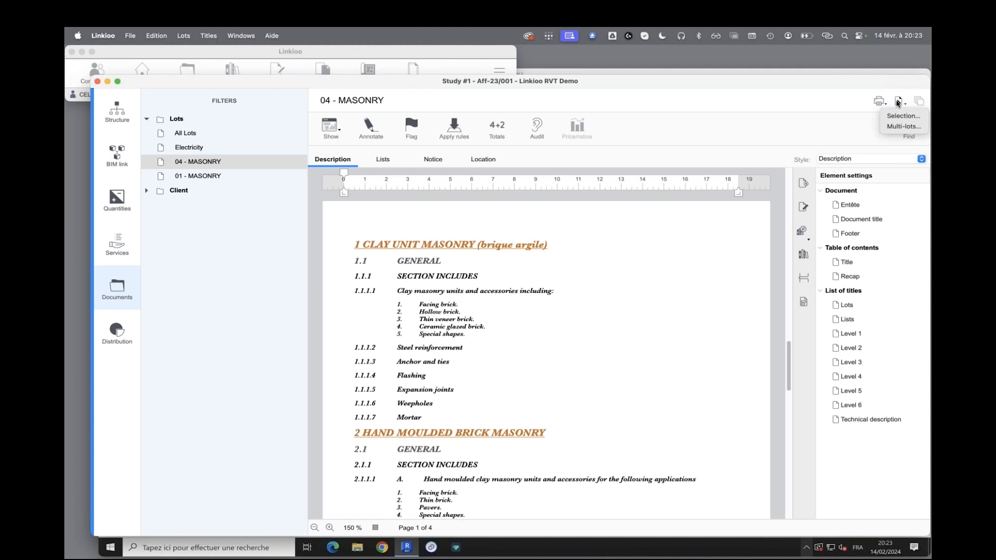
click(897, 115)
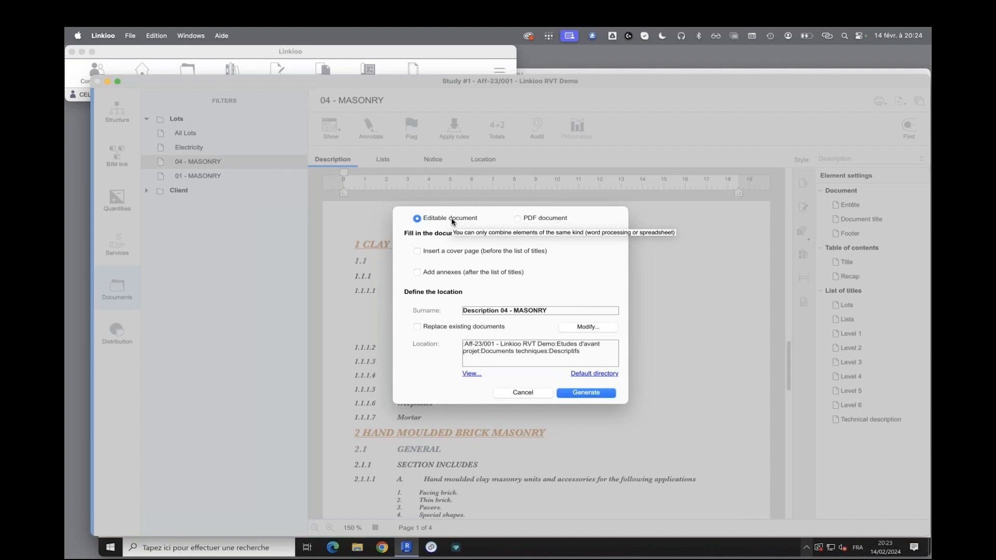
click(518, 218)
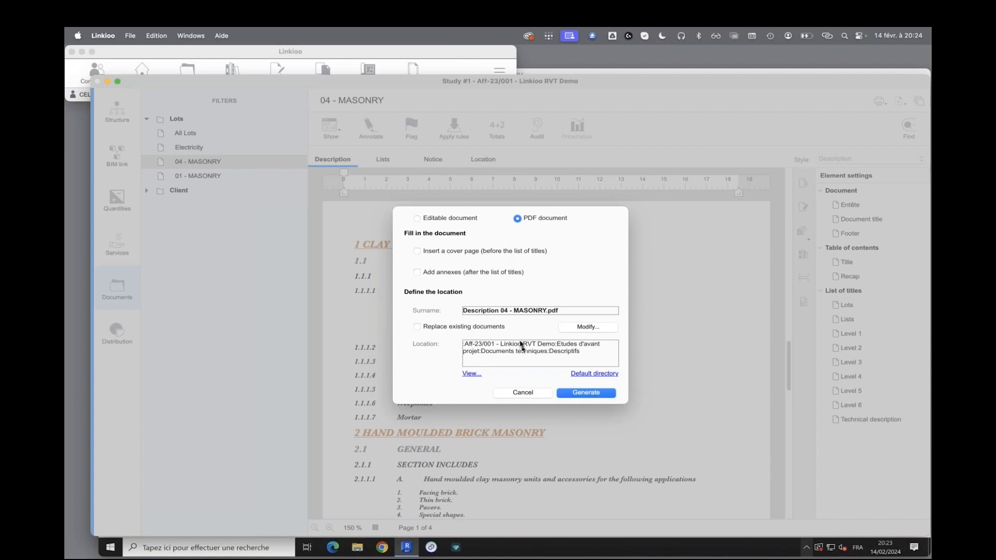
click(515, 313)
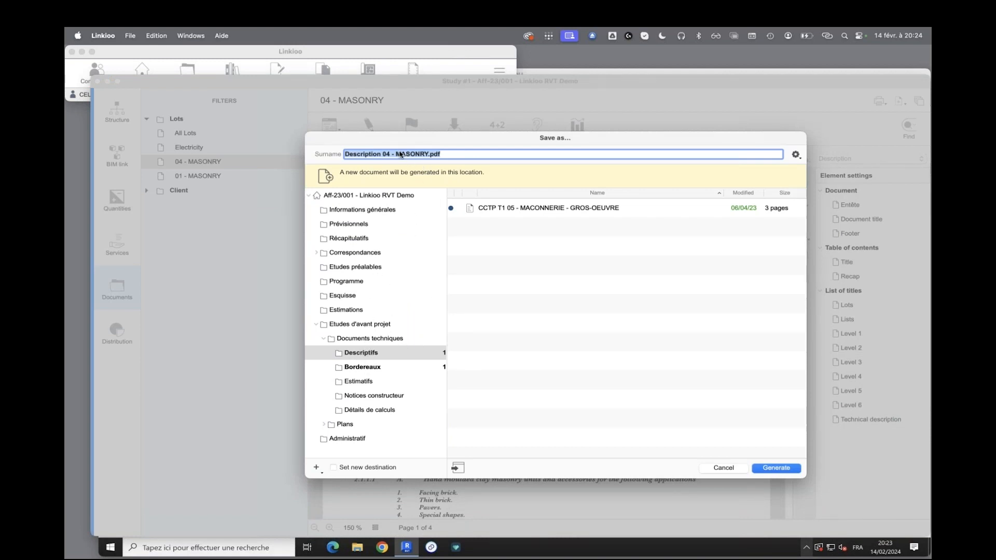
click(783, 467)
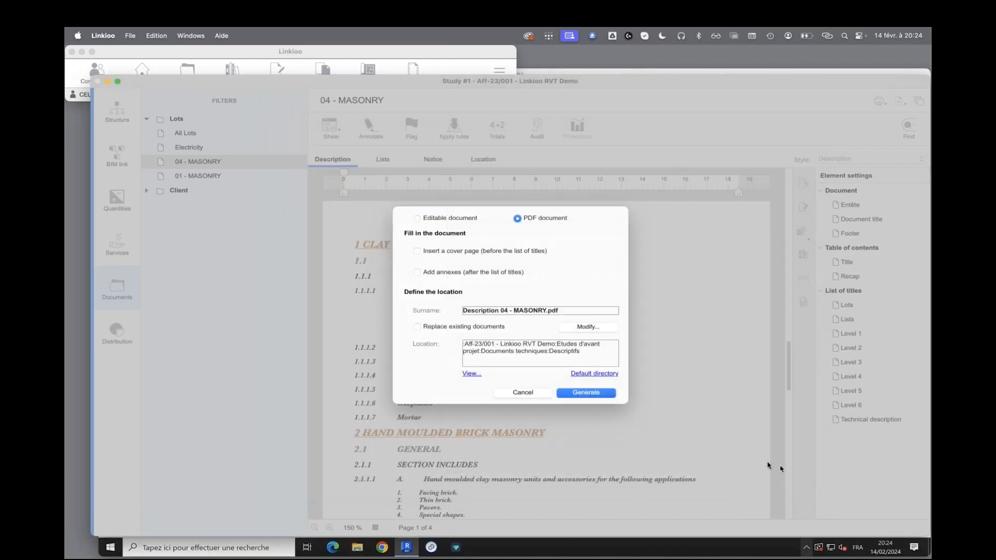
click(602, 397)
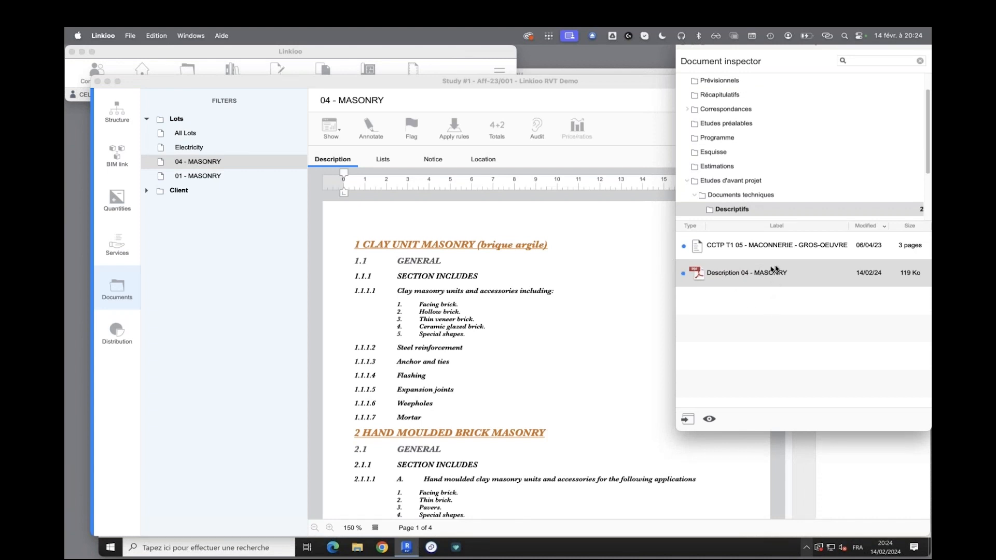
- Preview the pages of the generated Description 04 - MASONRY PDF, then close it and the document inspector
click(702, 278)
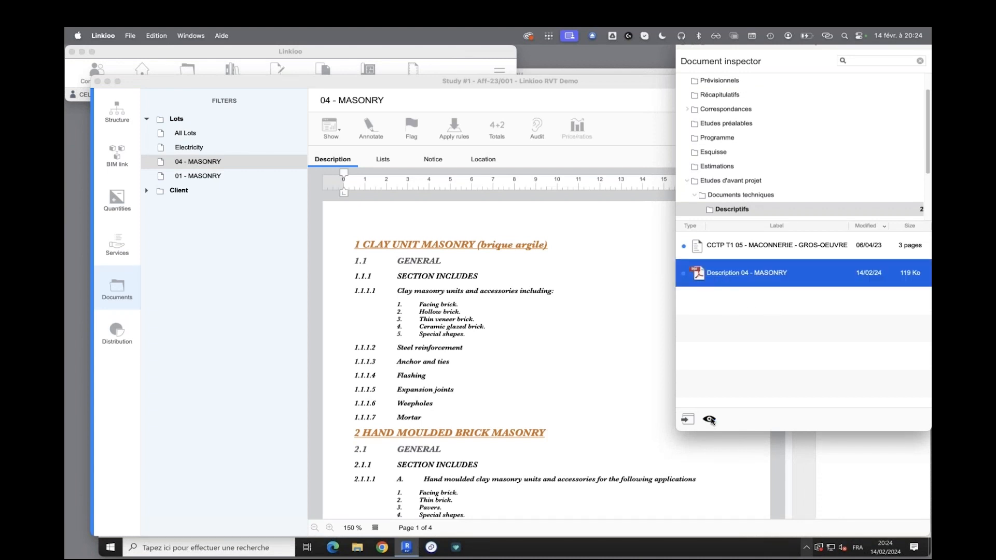
click(710, 420)
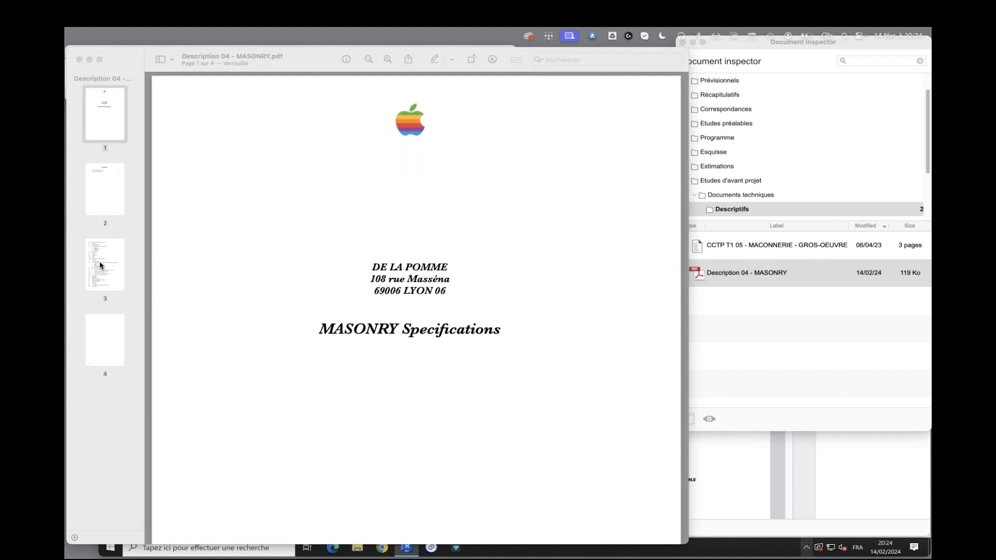
click(101, 266)
scroll(311, 275, down, 3)
scroll(312, 275, down, 5)
click(79, 60)
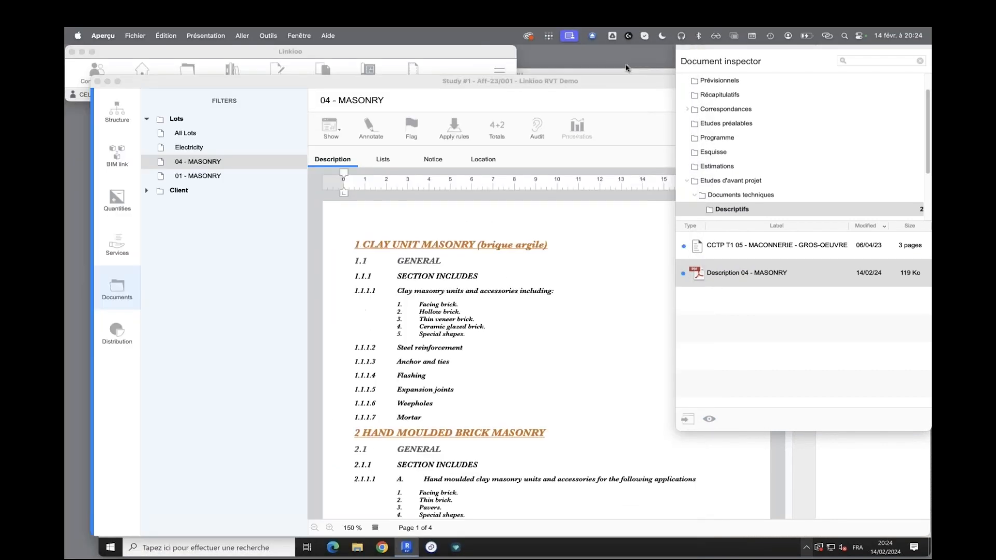
click(717, 51)
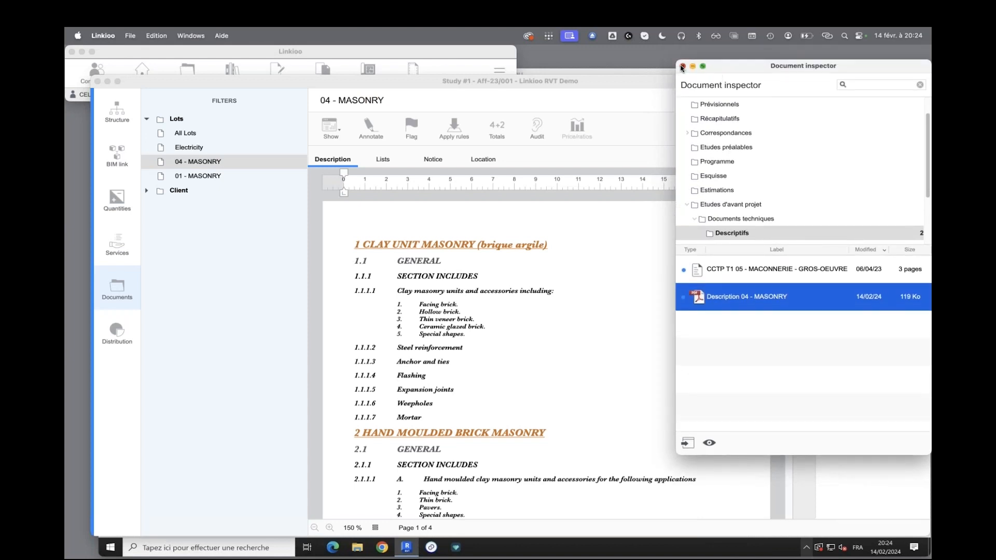
click(682, 67)
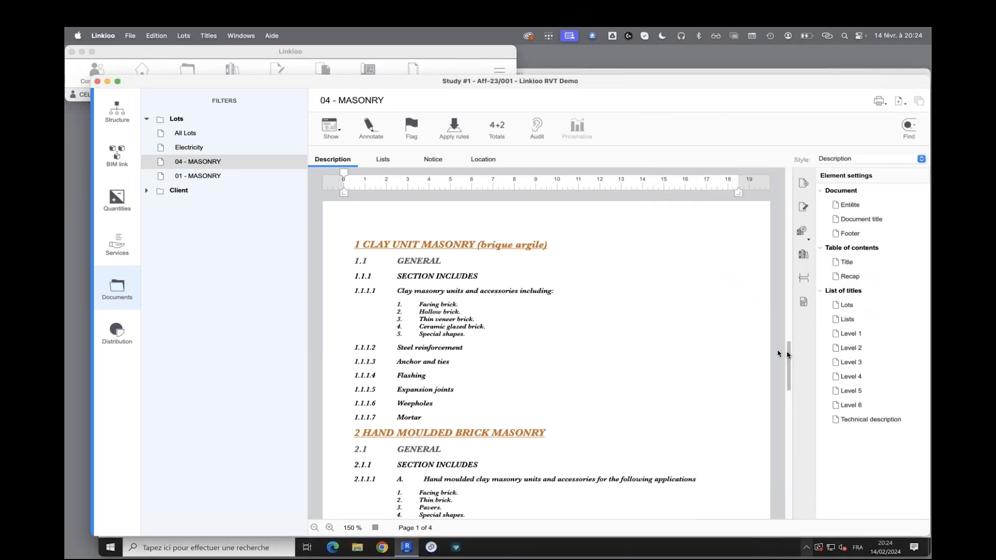
- Restyle the description document's Level 1 titles with a dark blue colour and a smaller font size
scroll(788, 353, up, 2)
mouse_move(788, 351)
mouse_down()
mouse_move(788, 374)
mouse_move(787, 350)
mouse_up()
triple_click(463, 298)
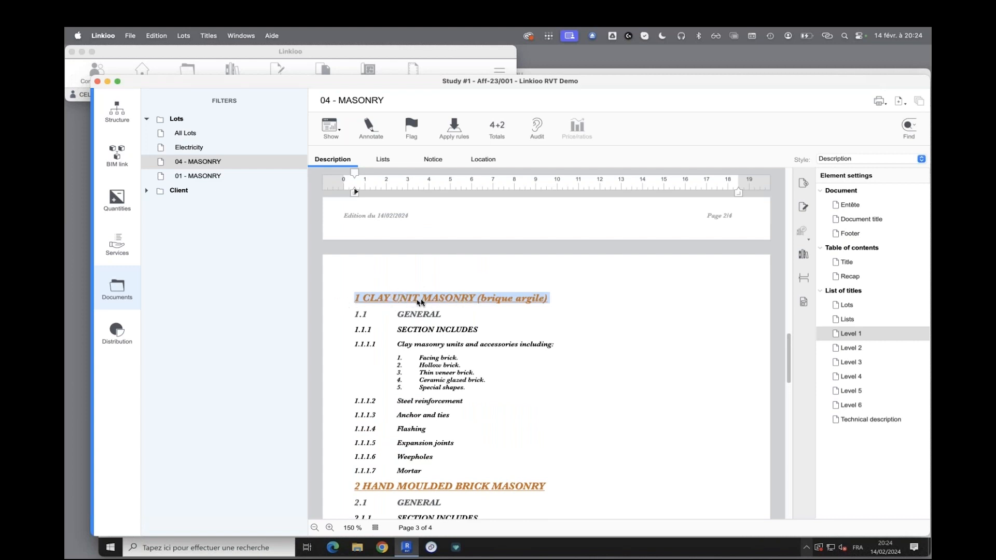
double_click(850, 334)
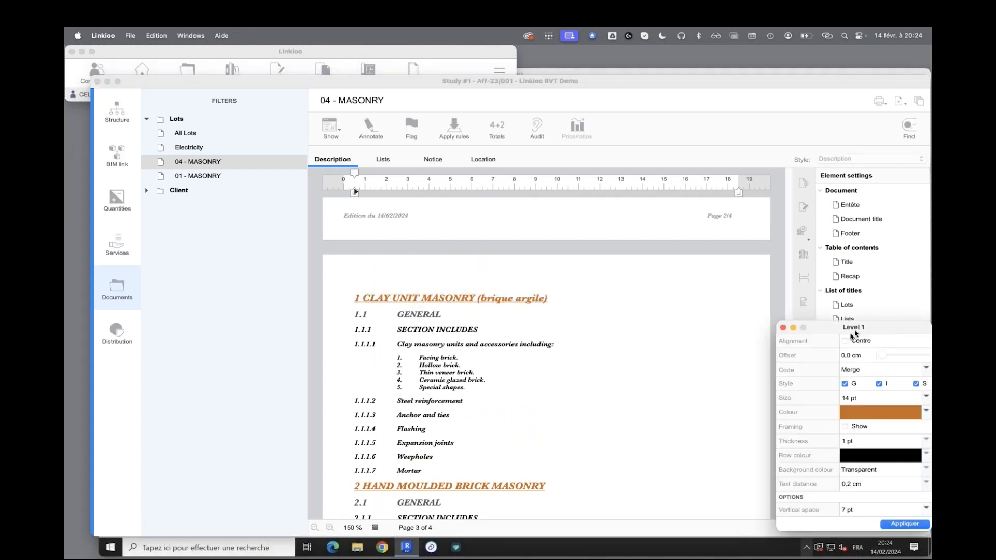
drag(830, 319, 689, 247)
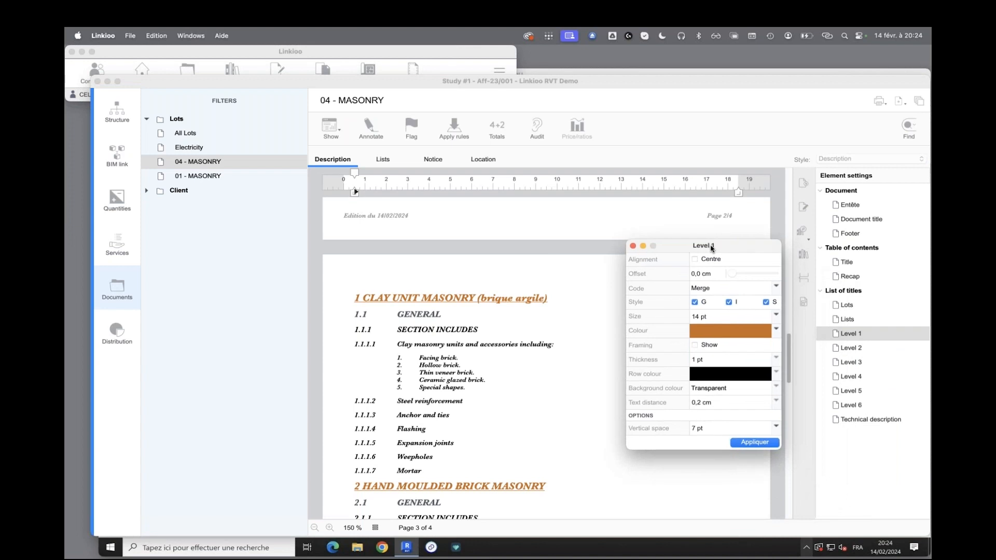
click(777, 329)
click(789, 404)
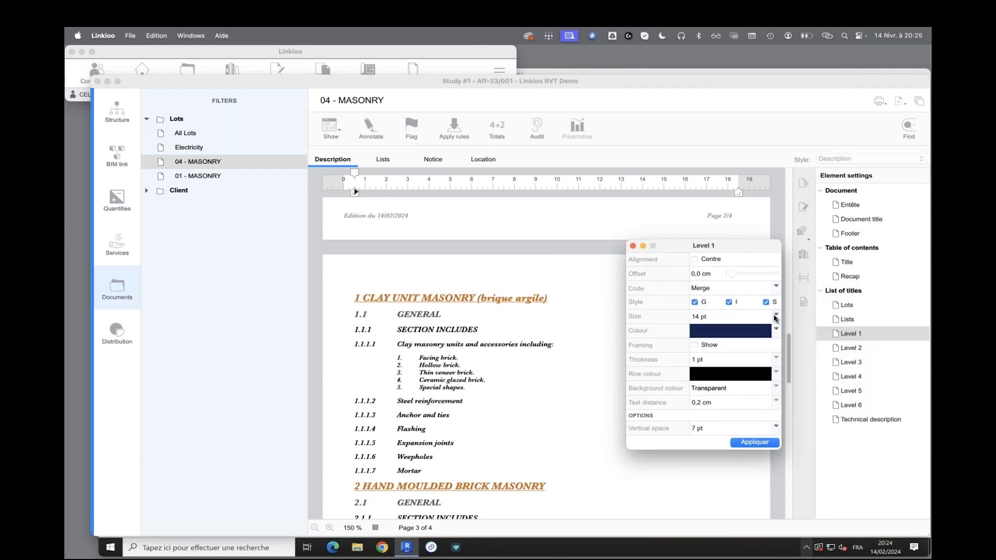
click(776, 316)
click(771, 358)
click(767, 443)
- Set the document's main font to Arial and apply the change to the page header, document title and footer
double_click(843, 190)
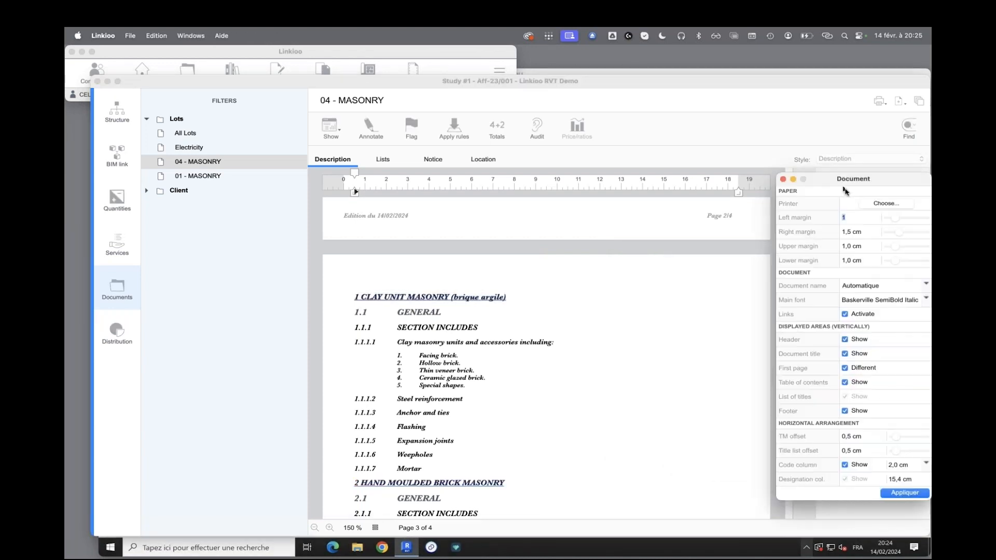
drag(844, 182, 684, 179)
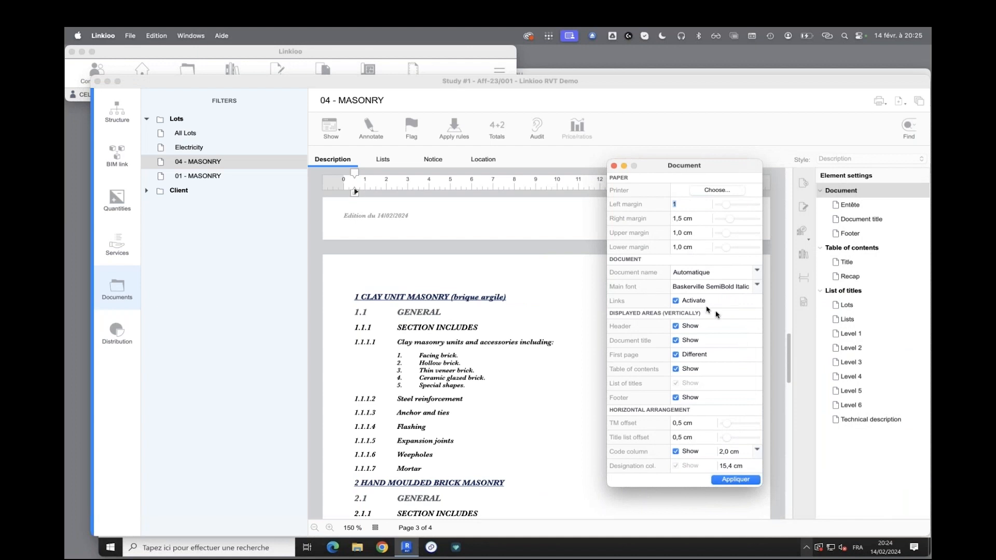
click(755, 287)
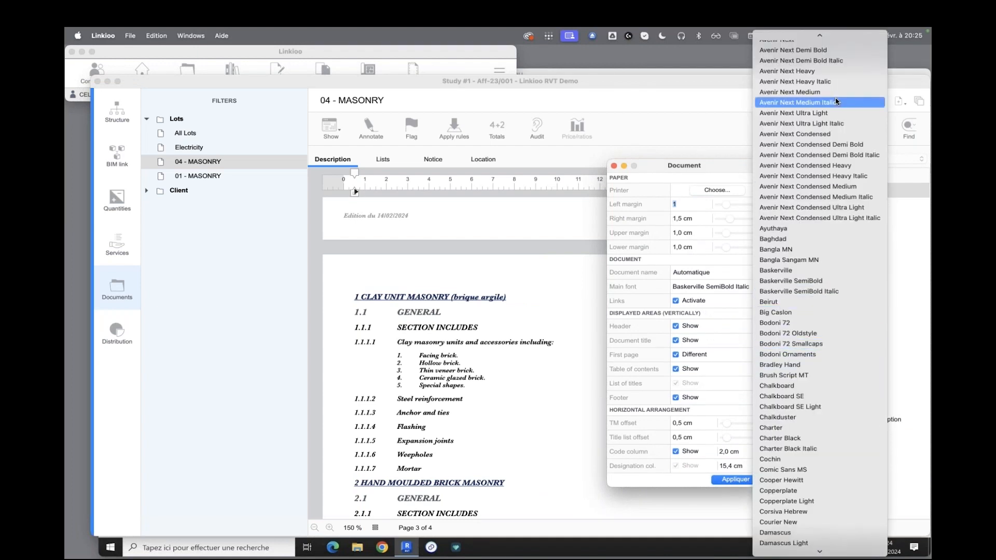
scroll(789, 92, up, 8)
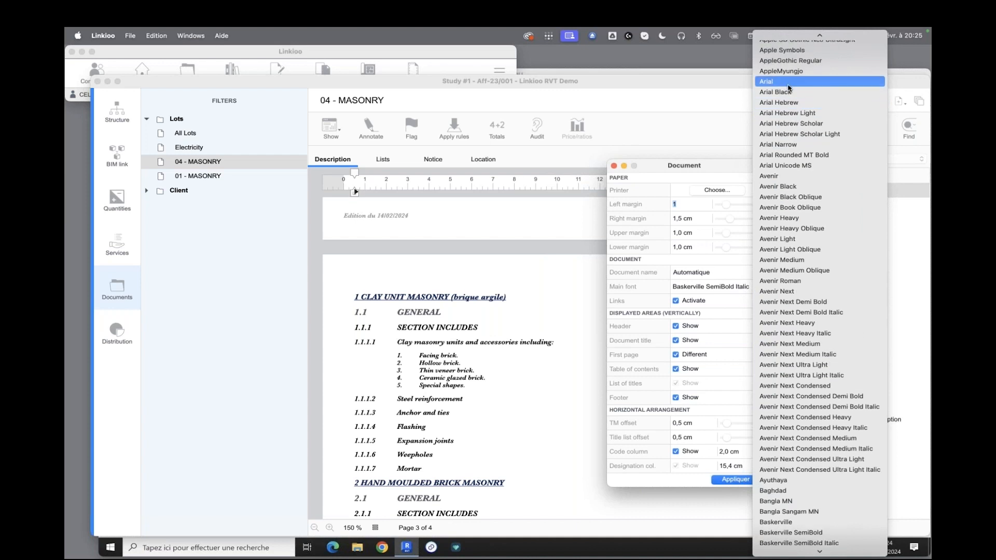
click(787, 81)
click(736, 479)
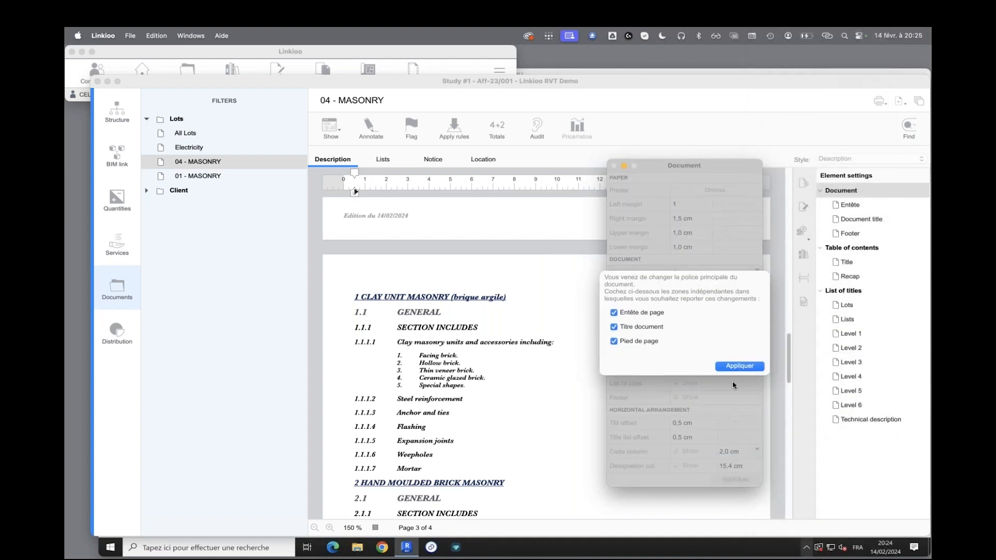
click(732, 367)
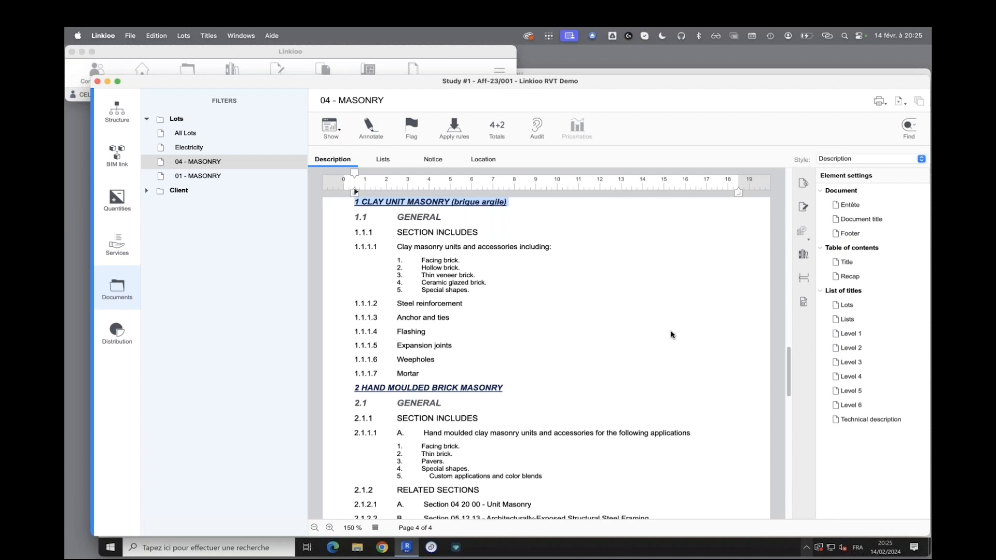
- Generate the lot's restyled description as a PDF named Description 04 - MASONRY_1.pdf in the Descriptifs folder, then close the document inspector
click(898, 102)
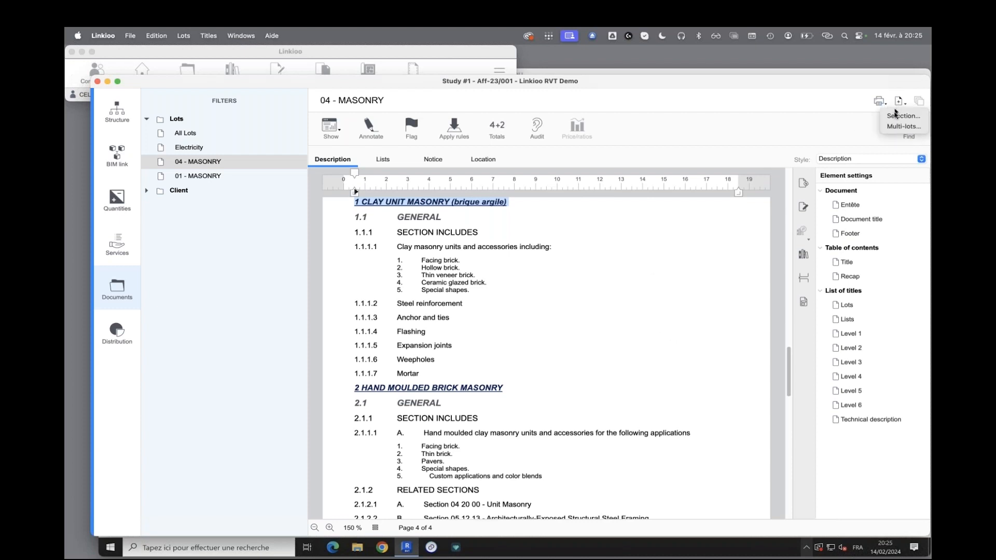
click(903, 115)
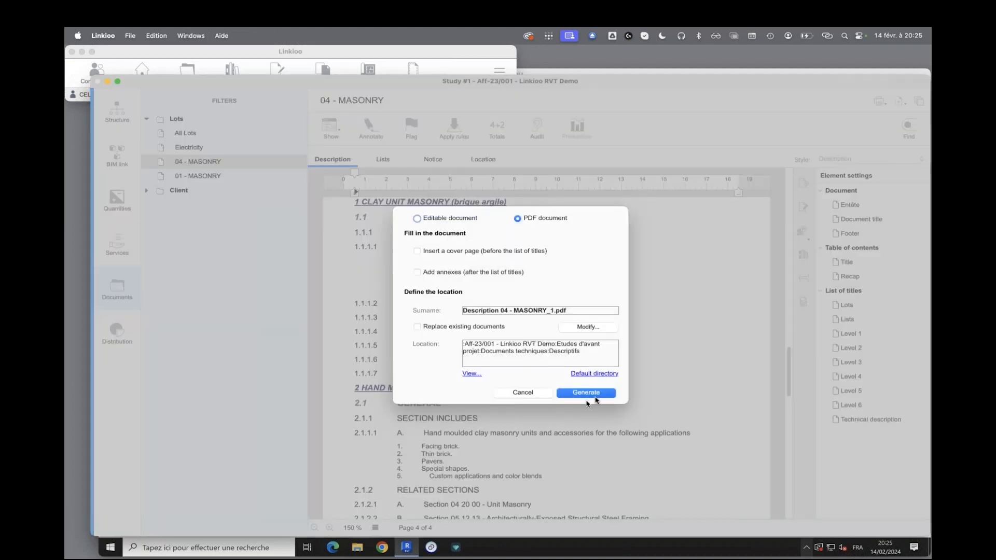
click(597, 394)
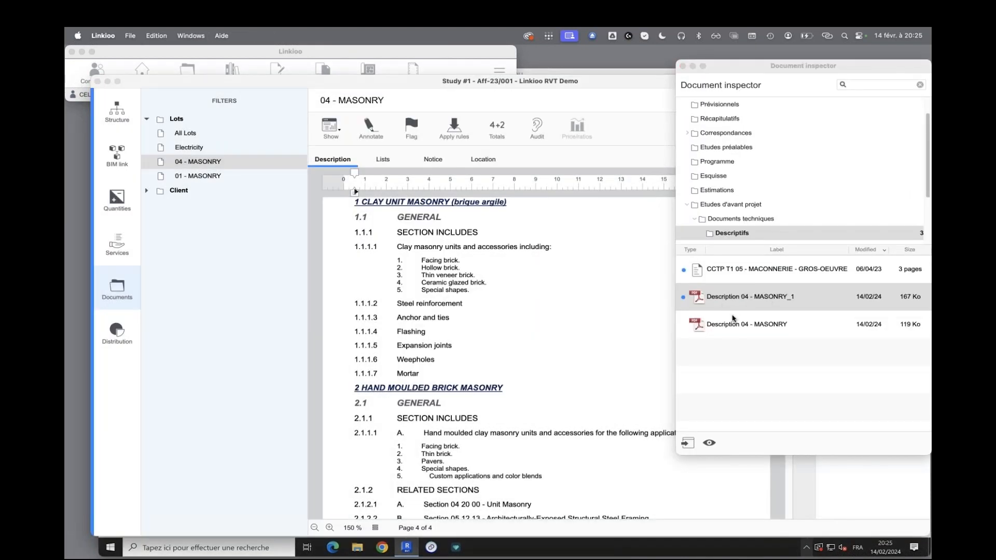
click(683, 66)
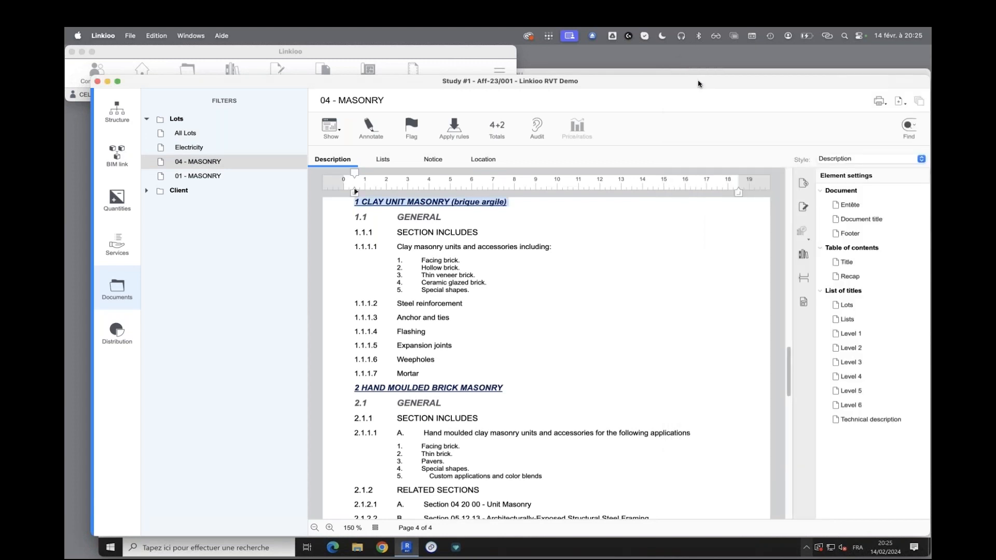
- Generate the description PDF again, replacing the existing Description 04 - MASONRY.pdf, and preview the resulting file
click(899, 102)
click(902, 116)
click(439, 329)
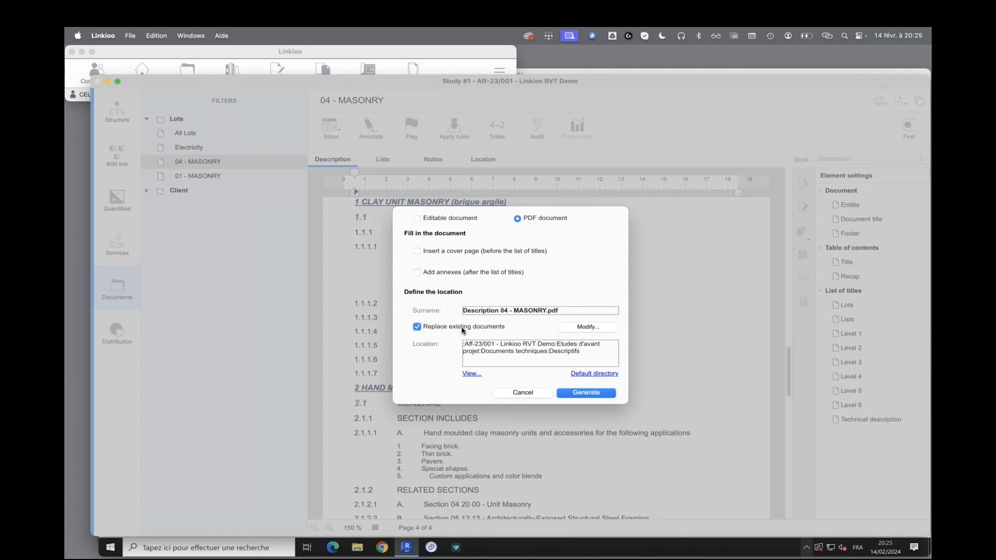
click(588, 393)
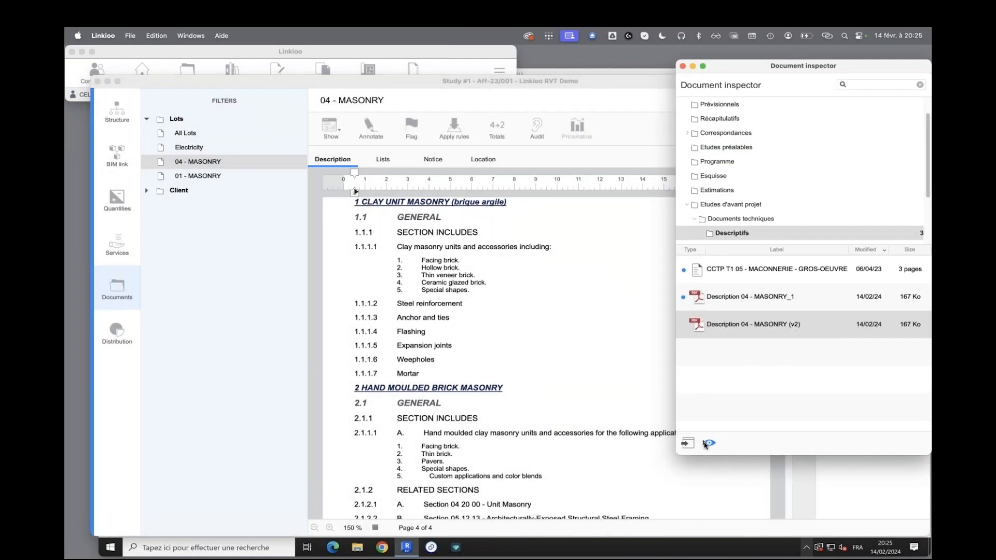
click(707, 444)
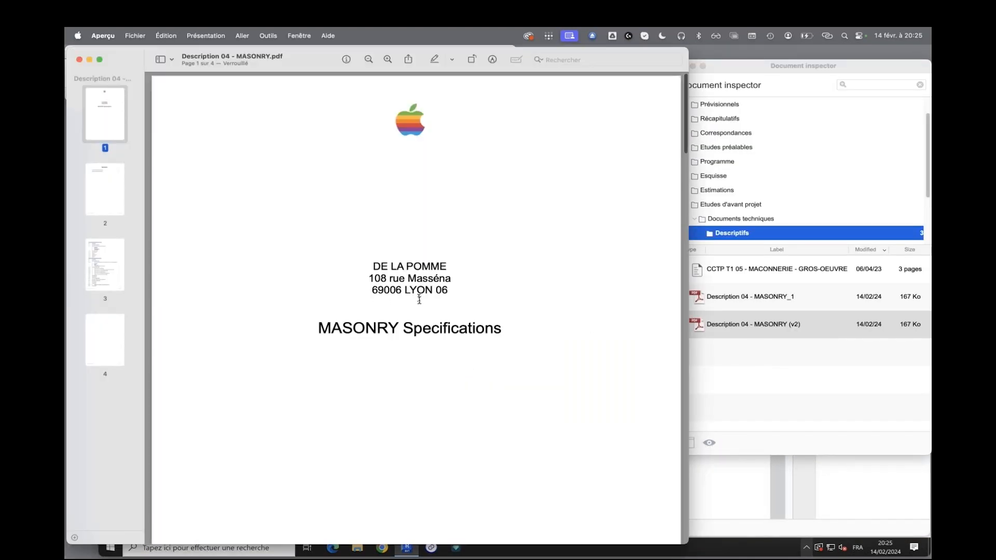
click(79, 61)
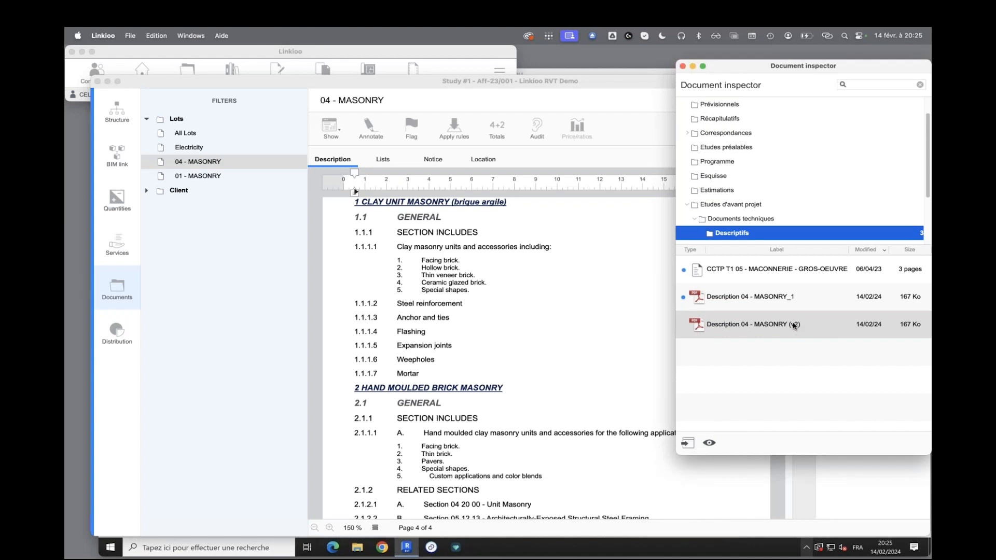
- View Version n-1 of the Description 04 - MASONRY document from the Descriptifs directory, then close the preview and the Documents window
click(686, 444)
click(416, 251)
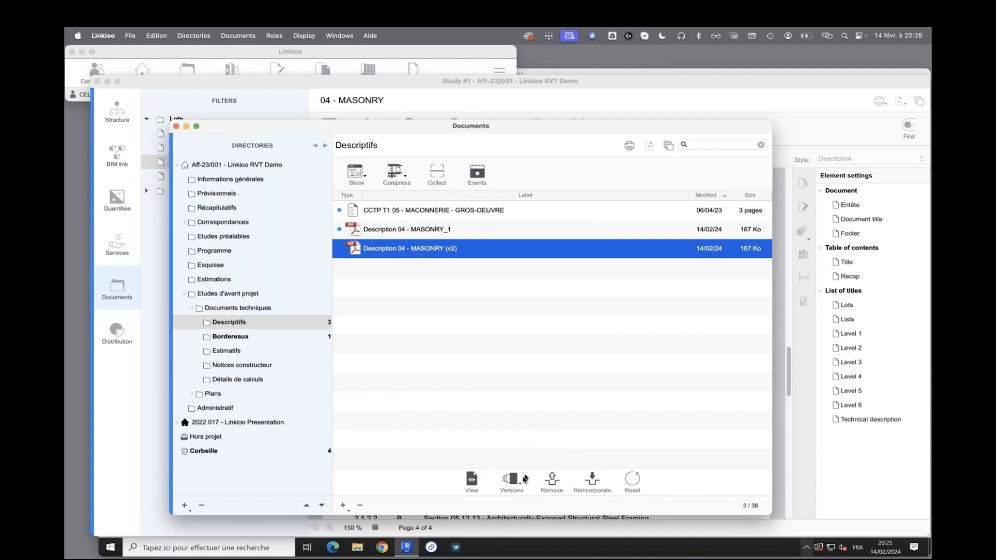
click(524, 479)
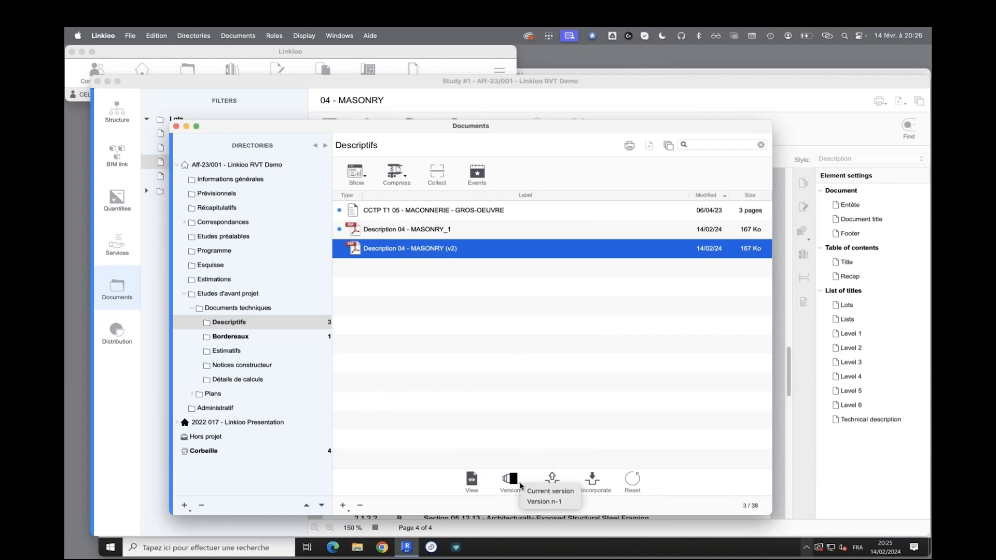
click(540, 503)
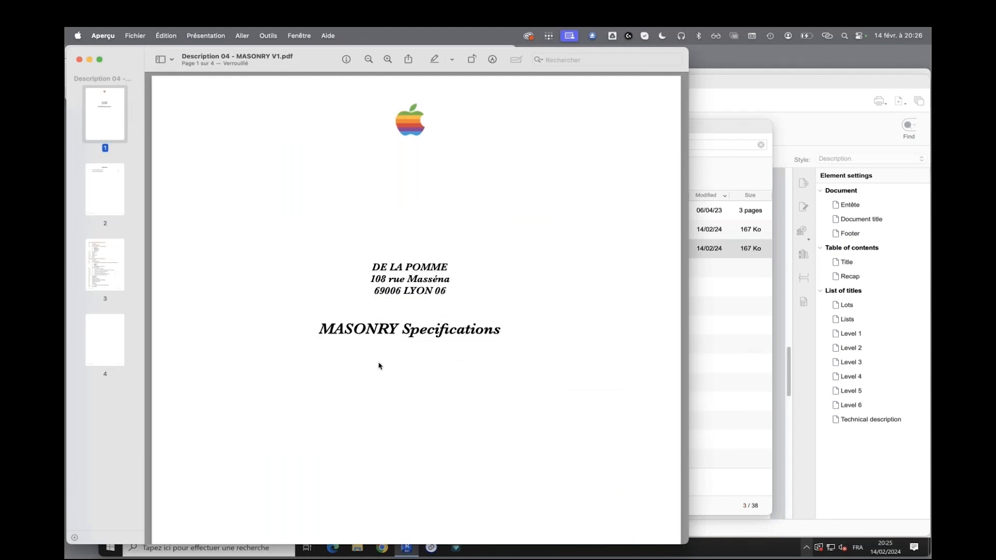
click(79, 59)
click(177, 126)
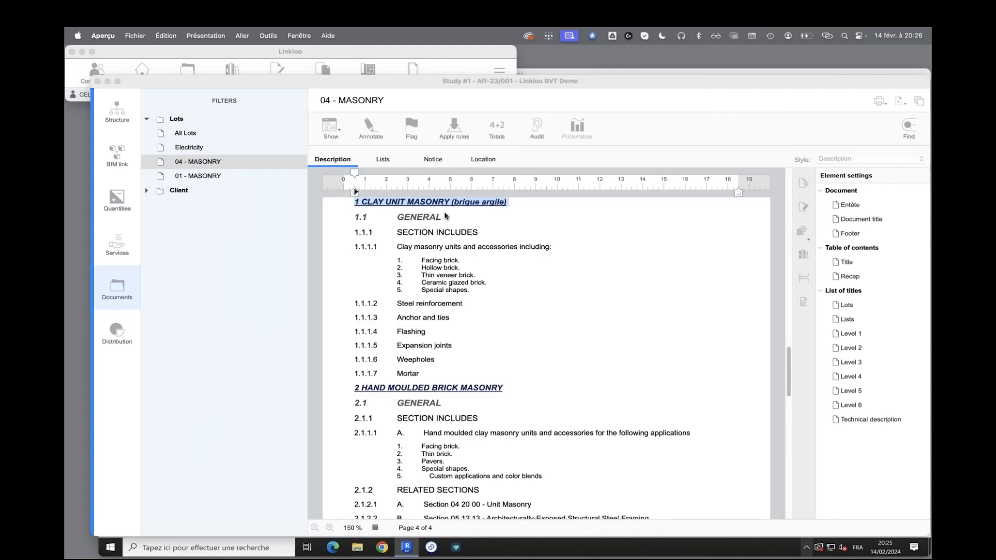
- Display the Lists document for lot 04 - MASONRY and review its quantity rows and totals
click(386, 161)
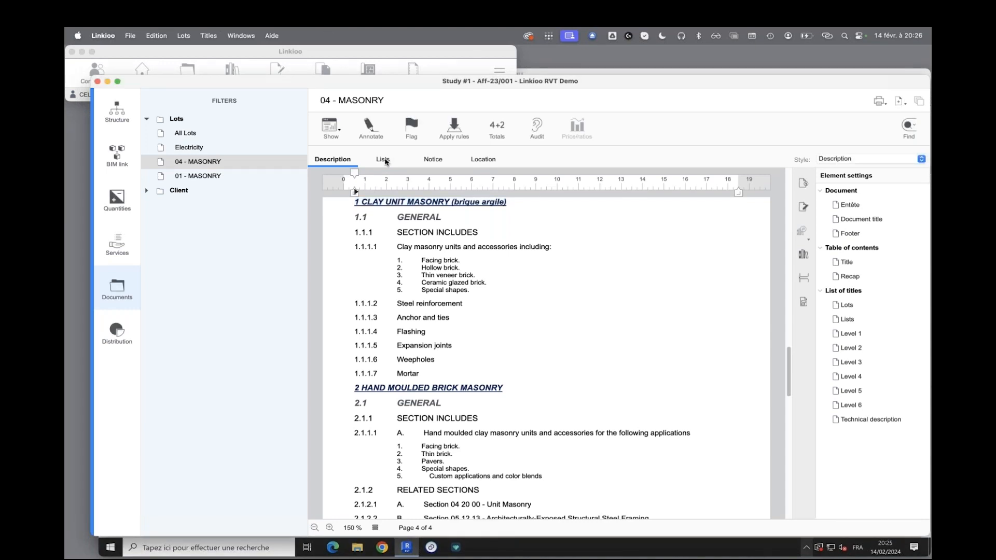
click(386, 161)
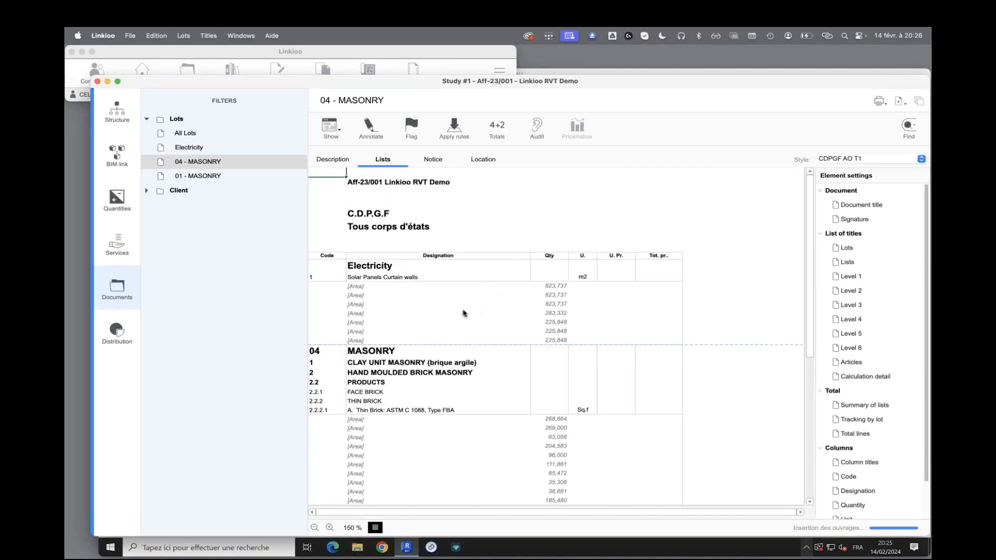
scroll(463, 313, down, 5)
scroll(464, 313, down, 5)
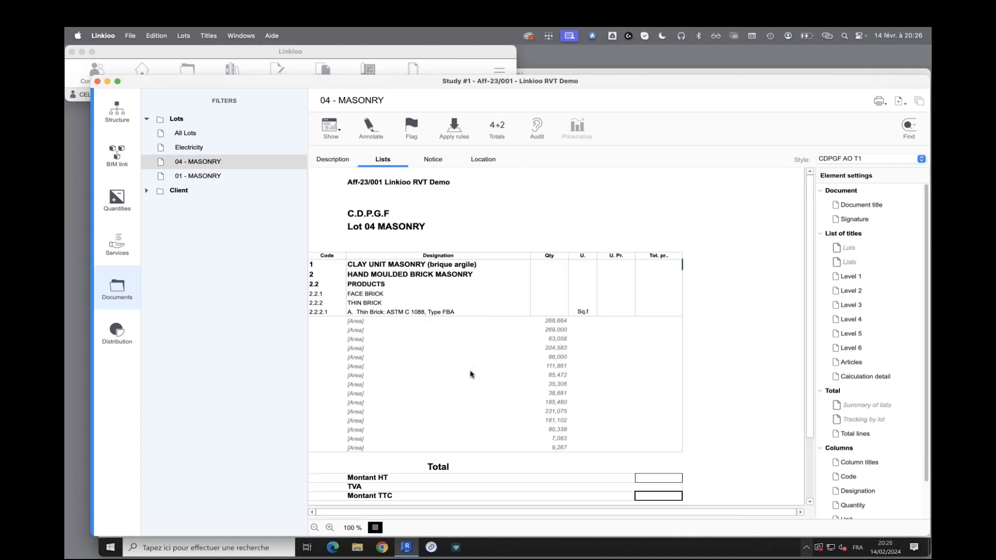
scroll(471, 373, down, 3)
scroll(471, 374, up, 2)
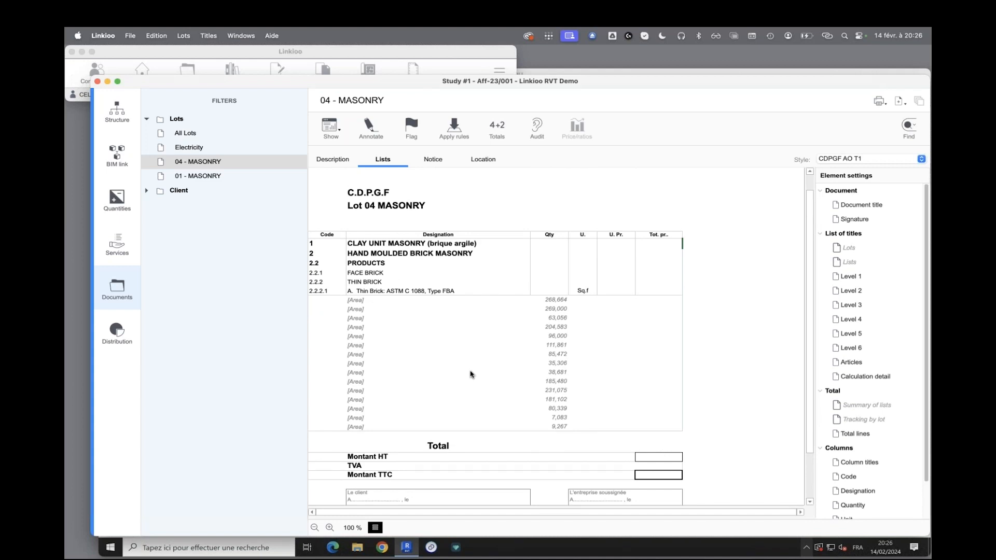
- Hide the calculation details in the list of titles settings and apply the change to the lot's list
click(402, 317)
click(397, 299)
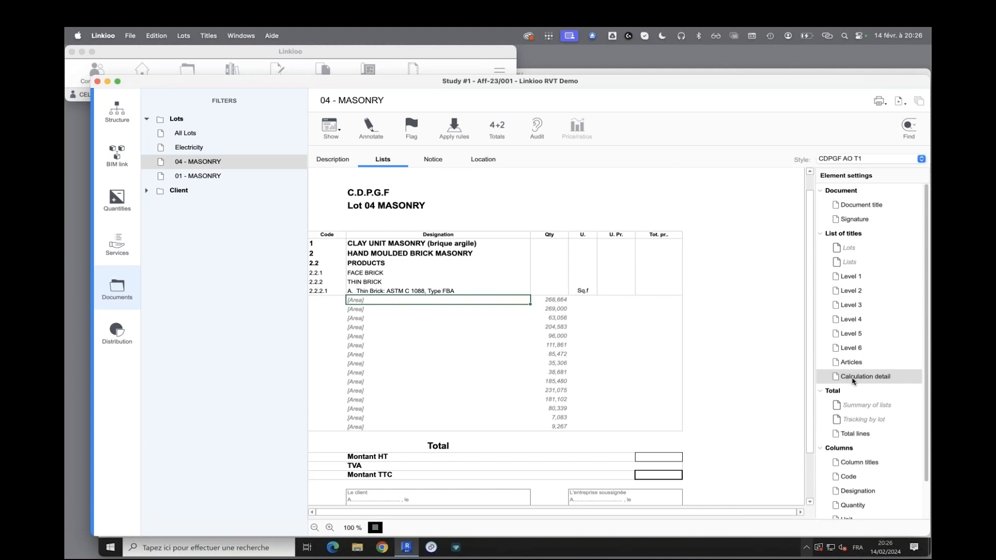
double_click(854, 236)
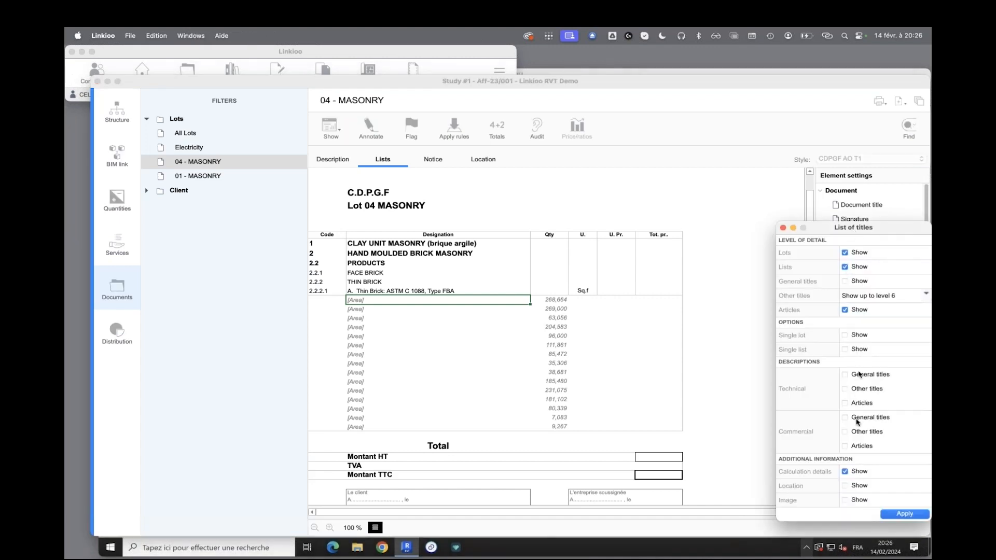
click(845, 471)
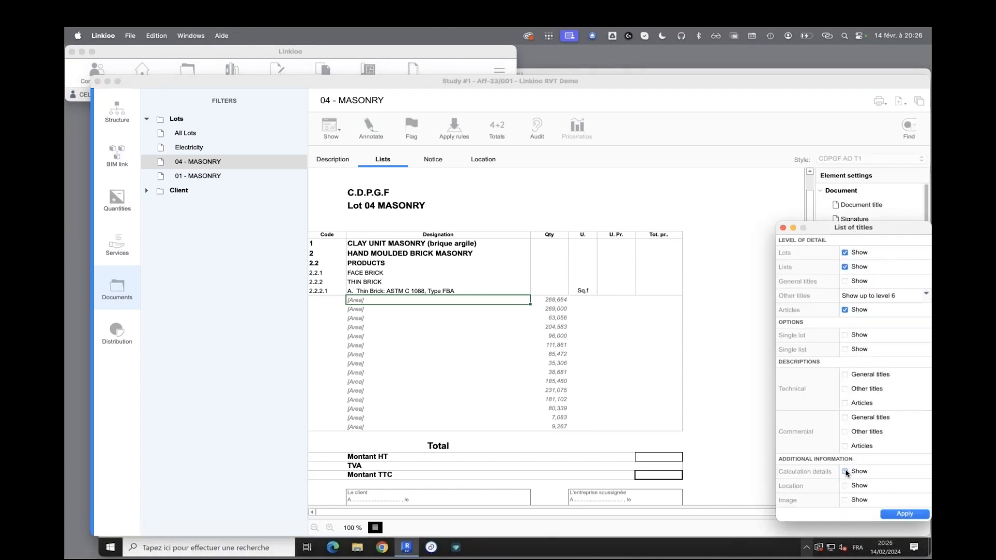
click(898, 516)
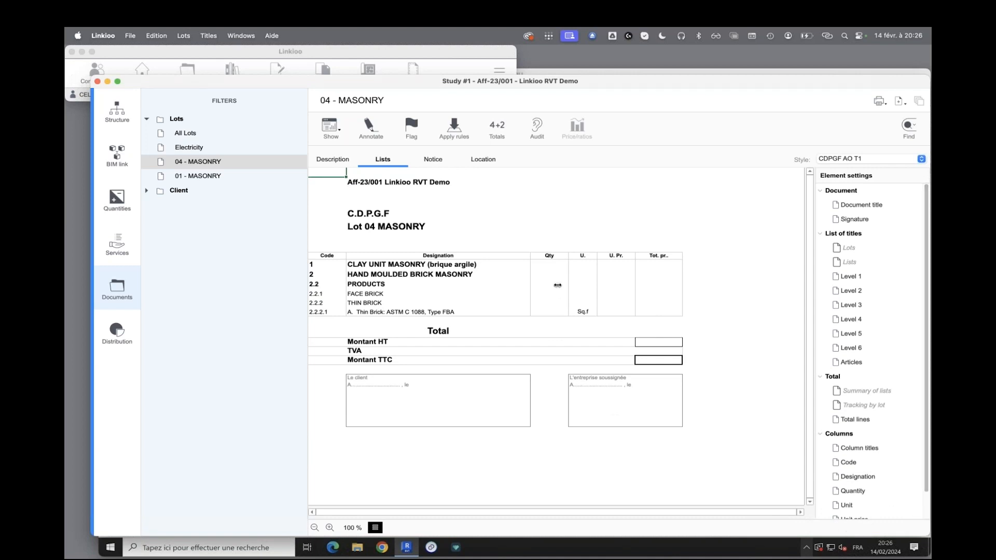
- Save the current list layout as a new style named Estimation Layout NoVedge and check it among the available styles
click(840, 161)
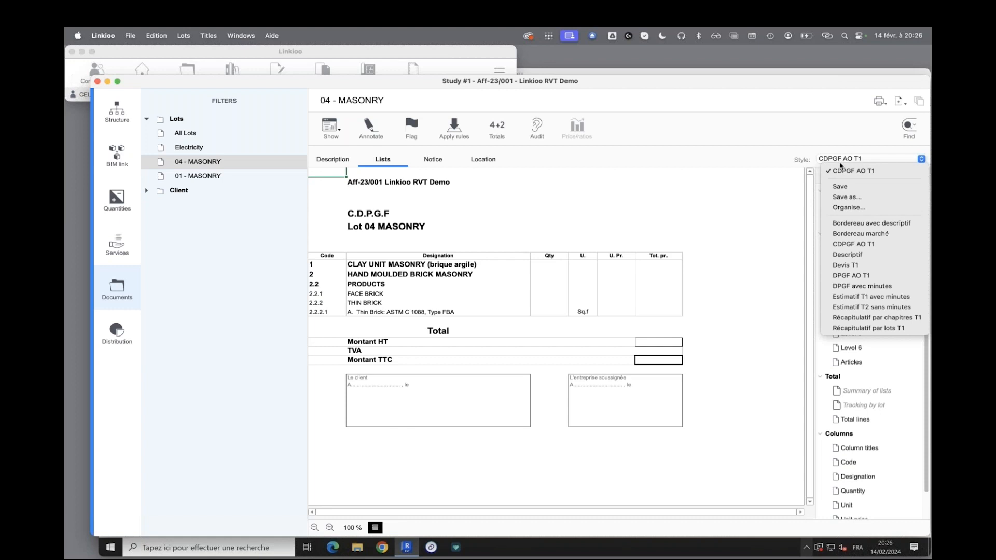
click(845, 197)
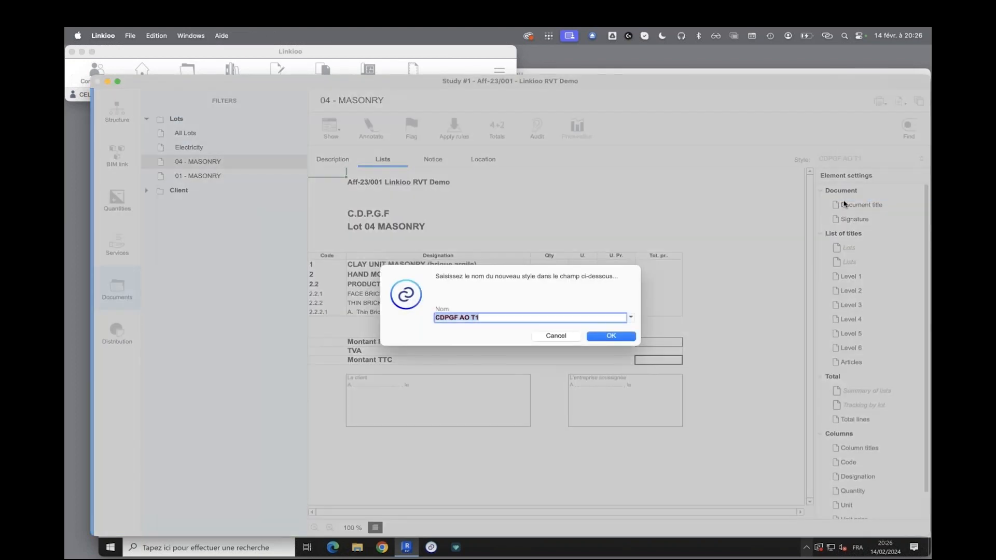
text(Estimation Layout NoVedge)
key(Return)
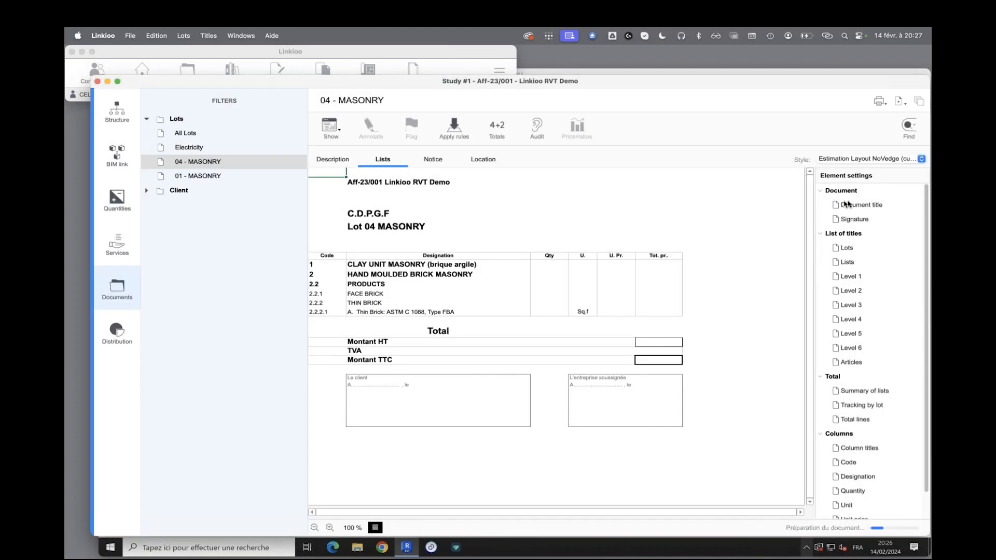
click(853, 162)
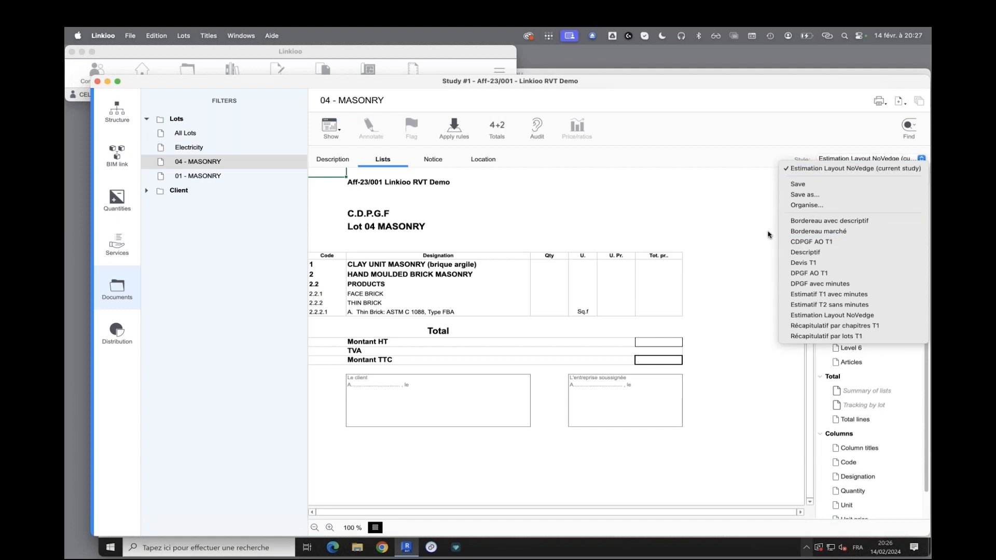
click(737, 232)
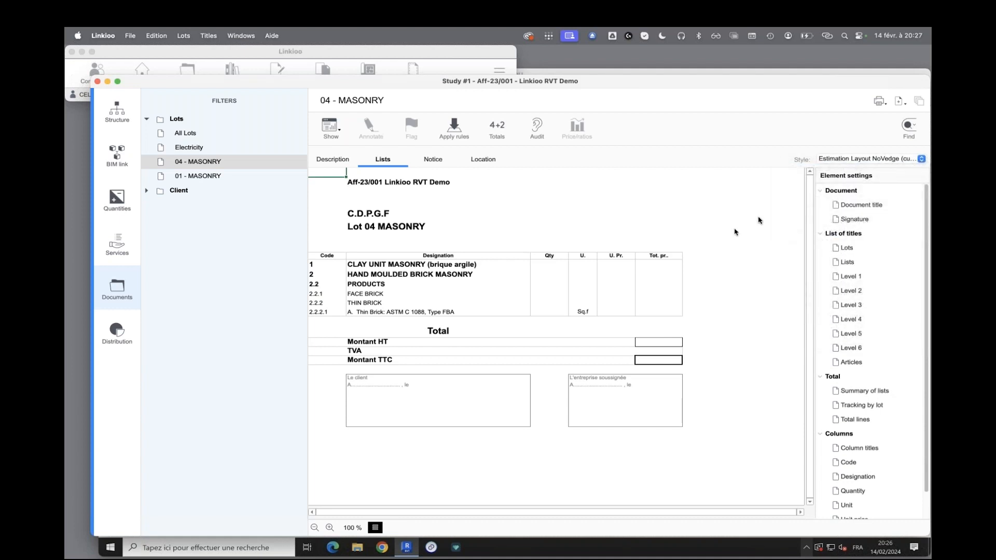
click(844, 161)
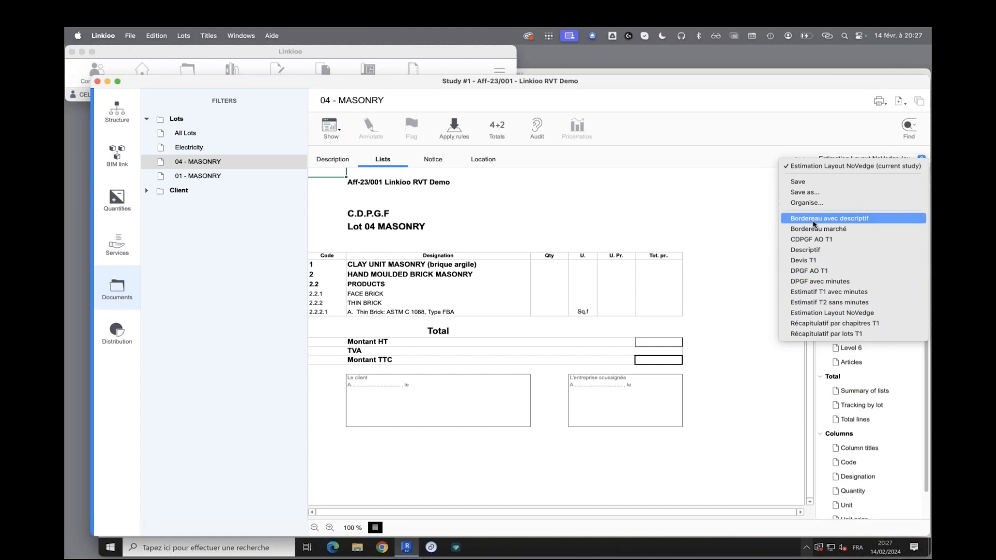
click(688, 218)
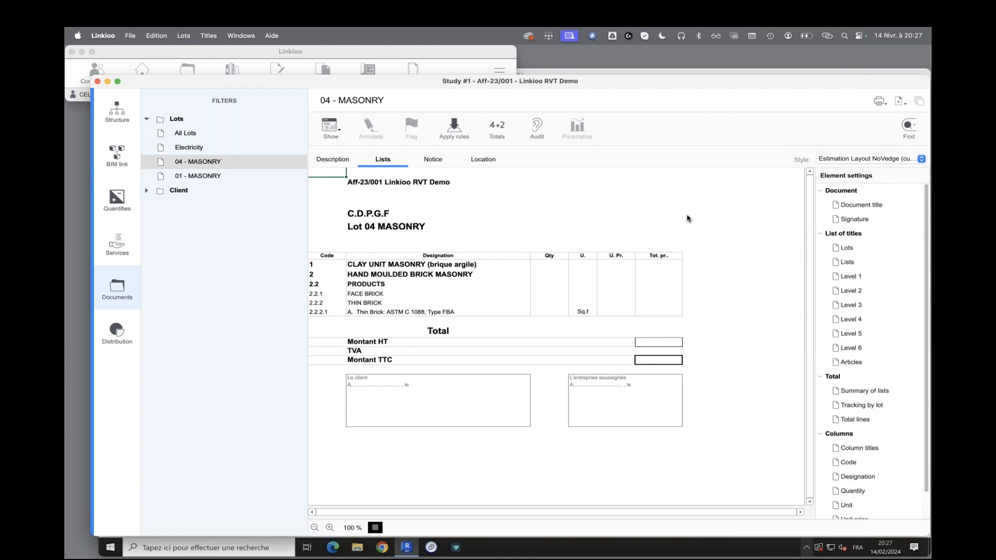
- Generate the list as an editable document named Estimation Layout NoVedge 04 - MASONRY in the Bordereaux folder
click(900, 102)
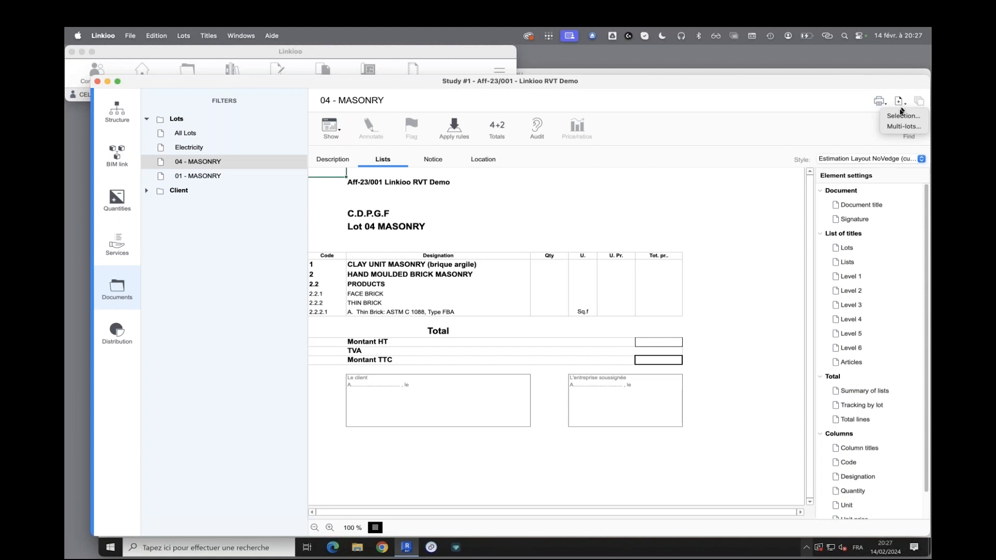
click(899, 117)
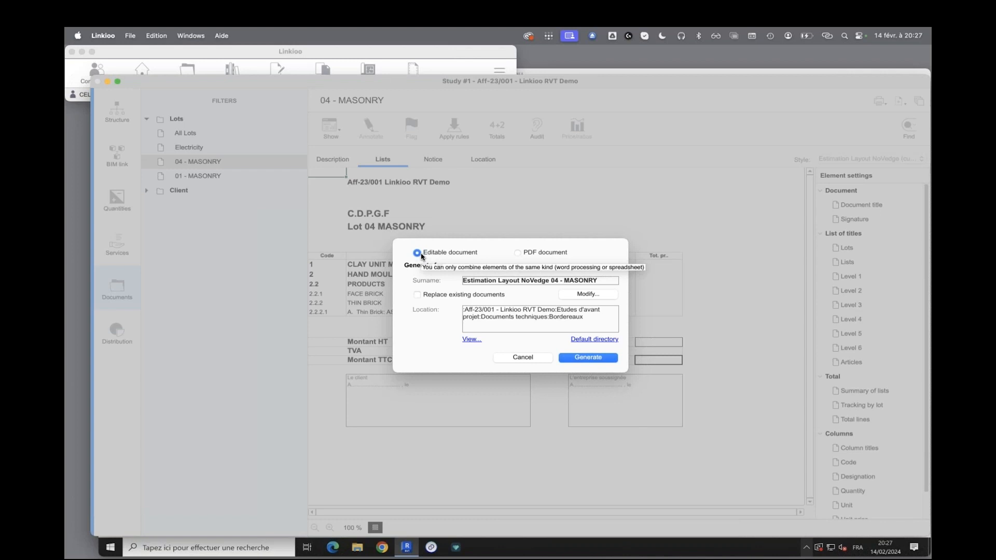
click(519, 253)
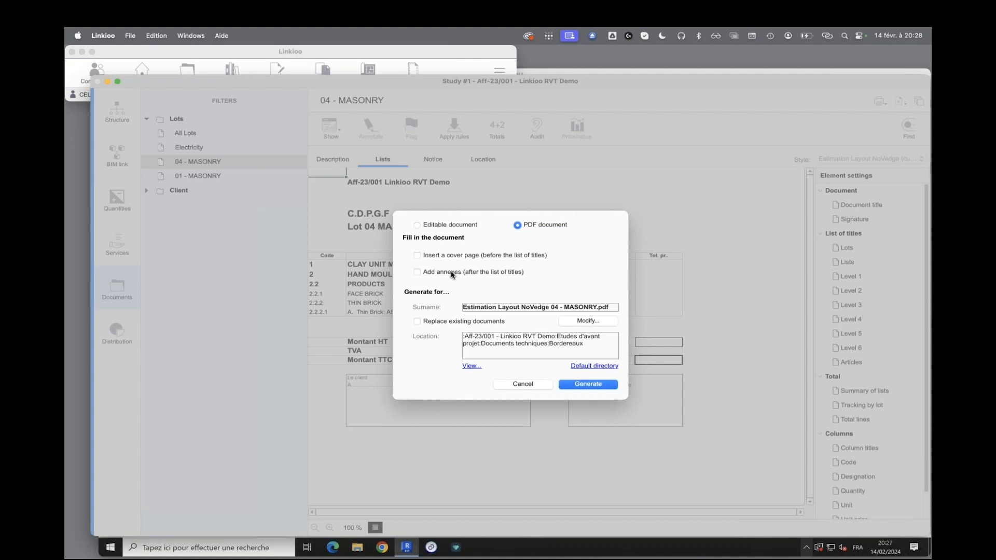
click(430, 225)
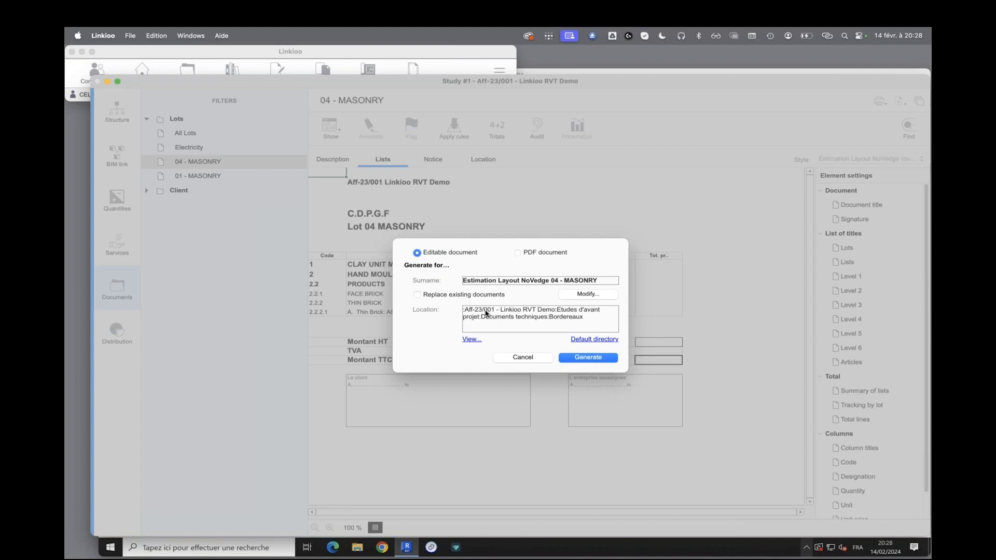
click(587, 361)
click(590, 355)
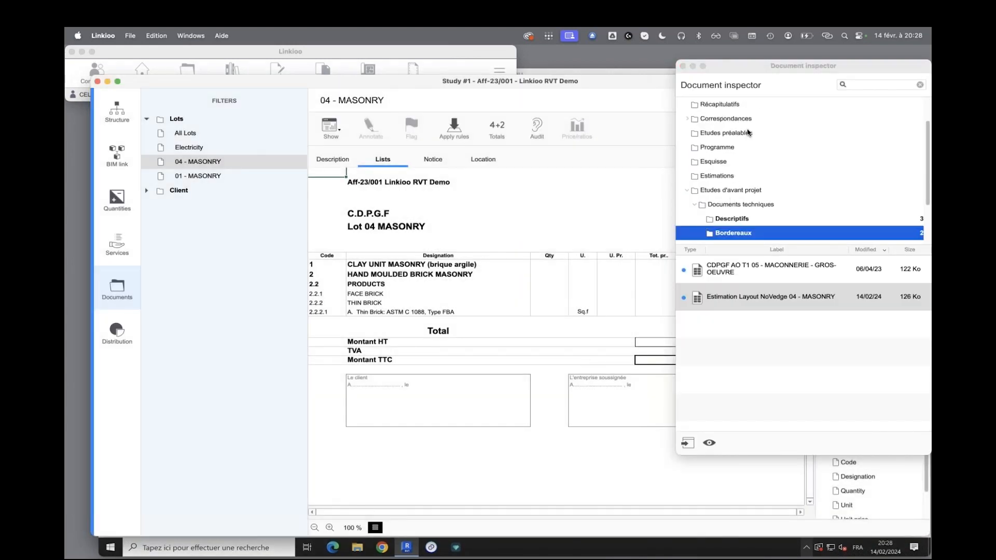
- Open the generated Estimation Layout NoVedge 04 - MASONRY spreadsheet for viewing from the document inspector
click(749, 72)
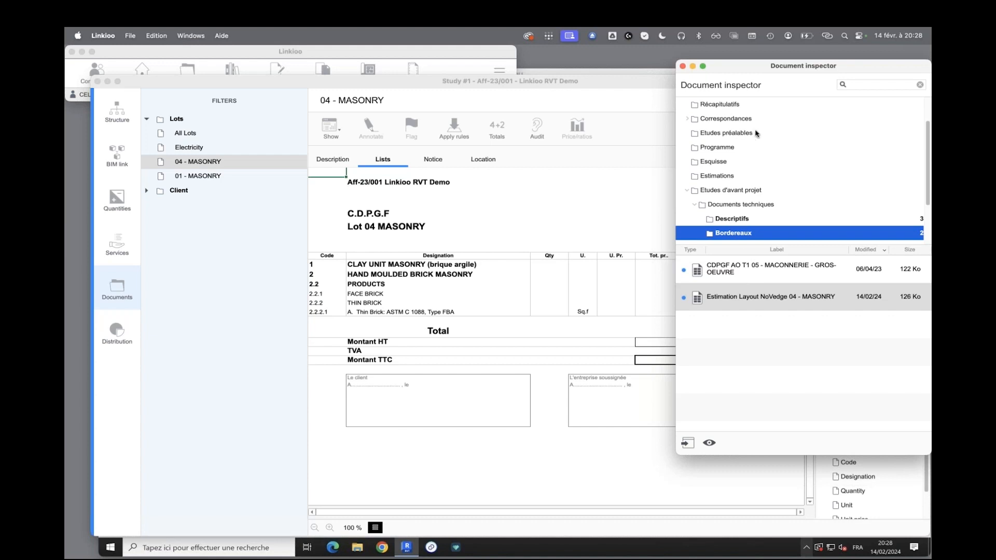
click(736, 307)
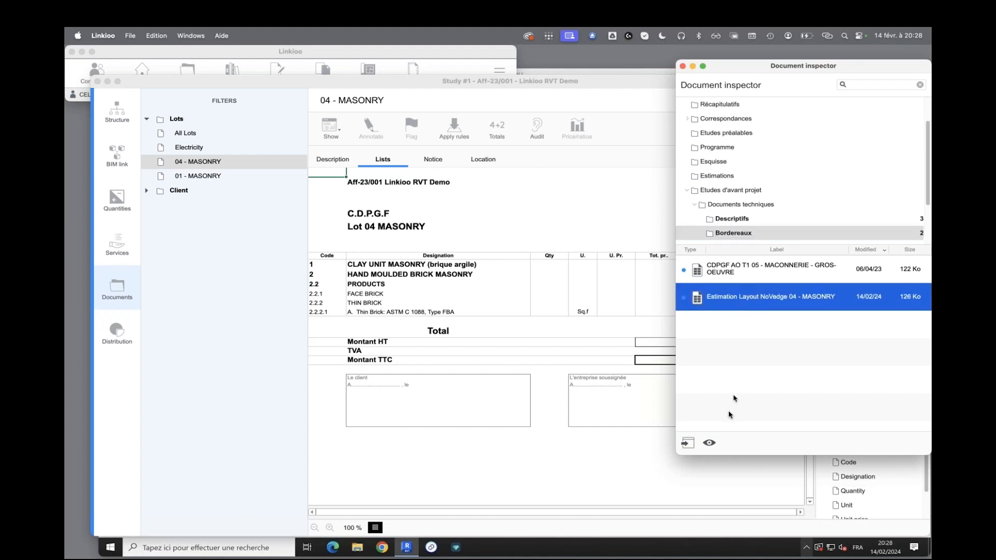
click(709, 443)
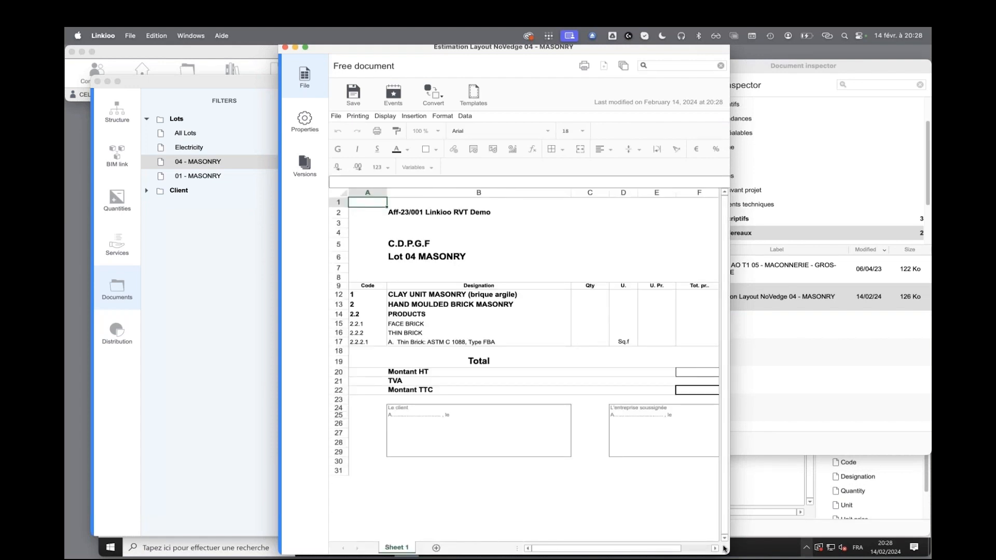
- Enlarge the masonry spreadsheet window to view all its columns, then close it and the document inspector
drag(728, 550, 867, 543)
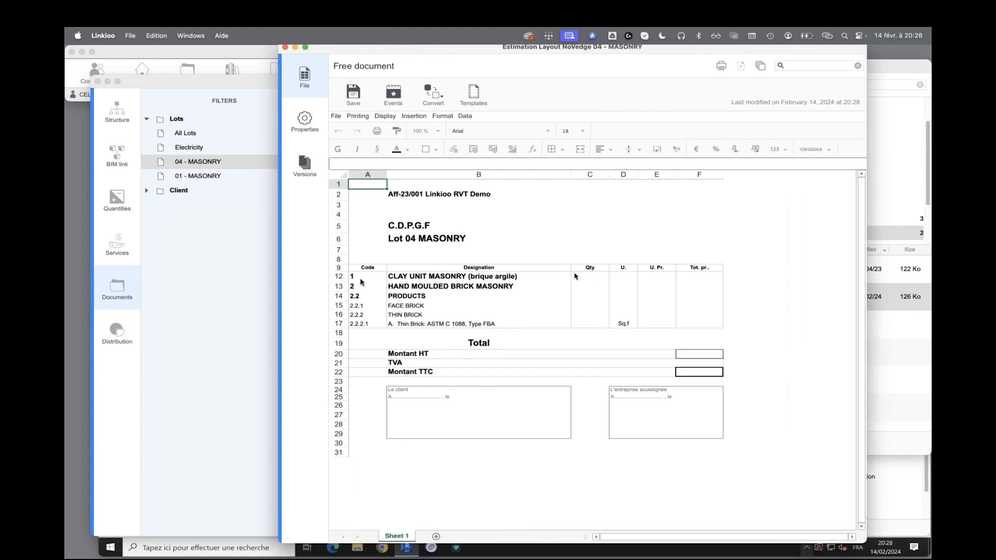
click(285, 48)
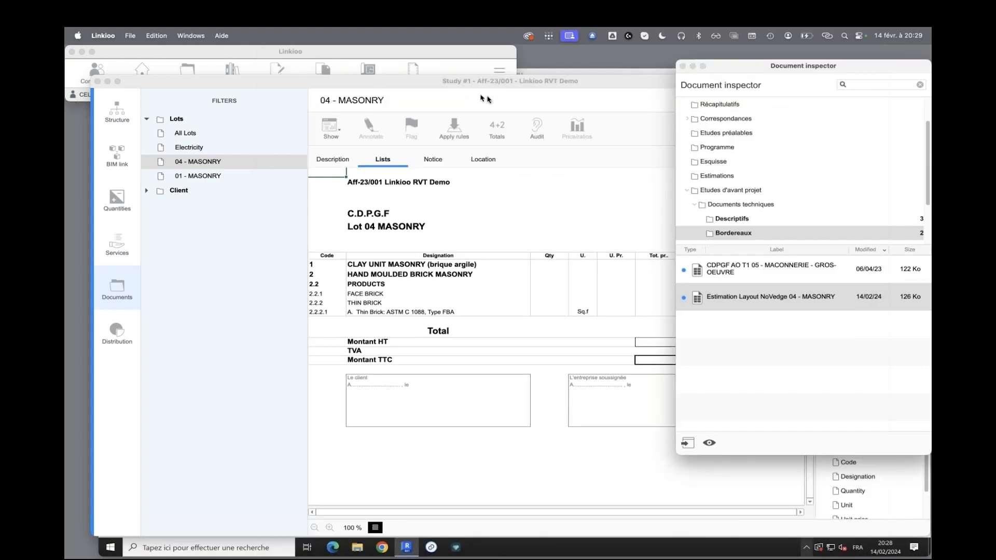
click(681, 67)
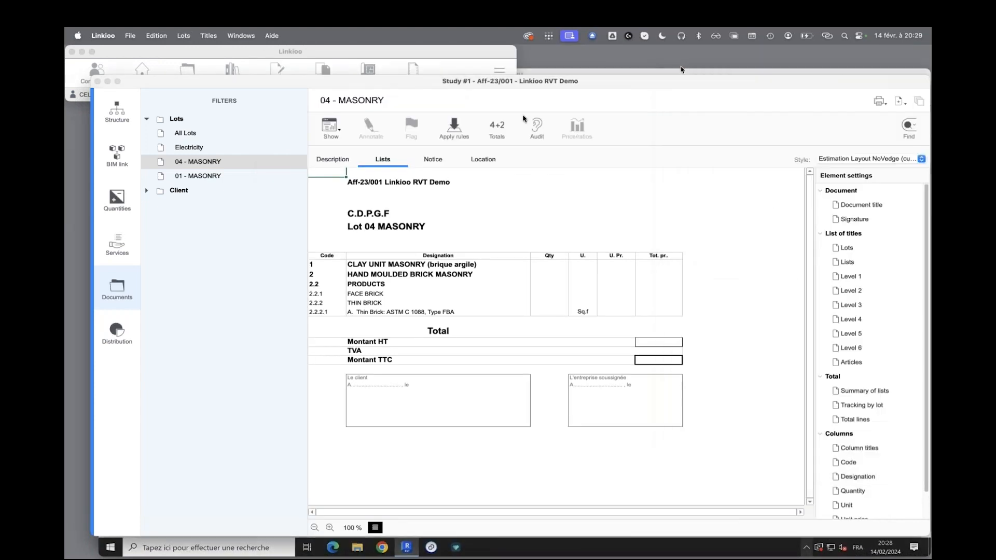
- Generate the list for All Lots as an editable document named Estimation Layout NoVedge All trades in the Bordereaux folder
click(192, 133)
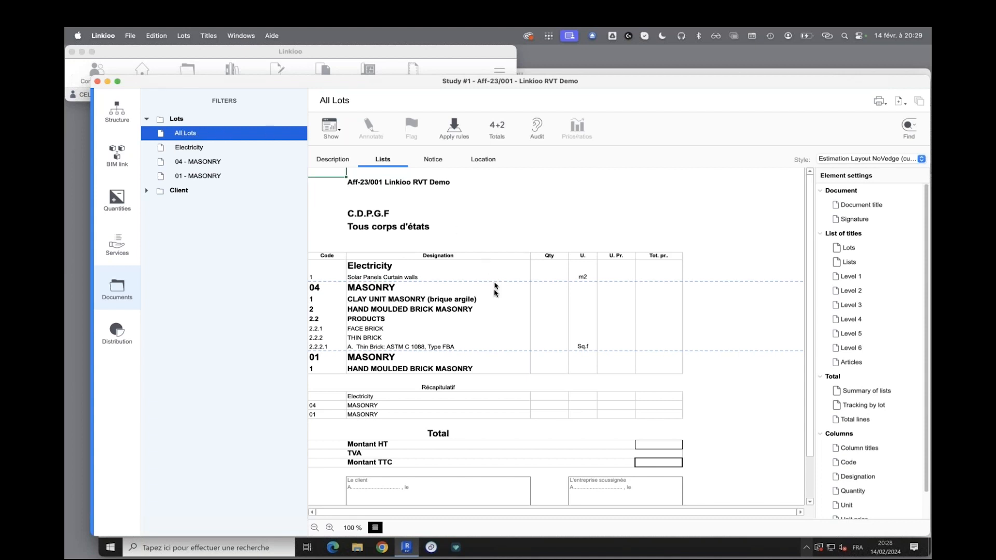
scroll(495, 299, down, 3)
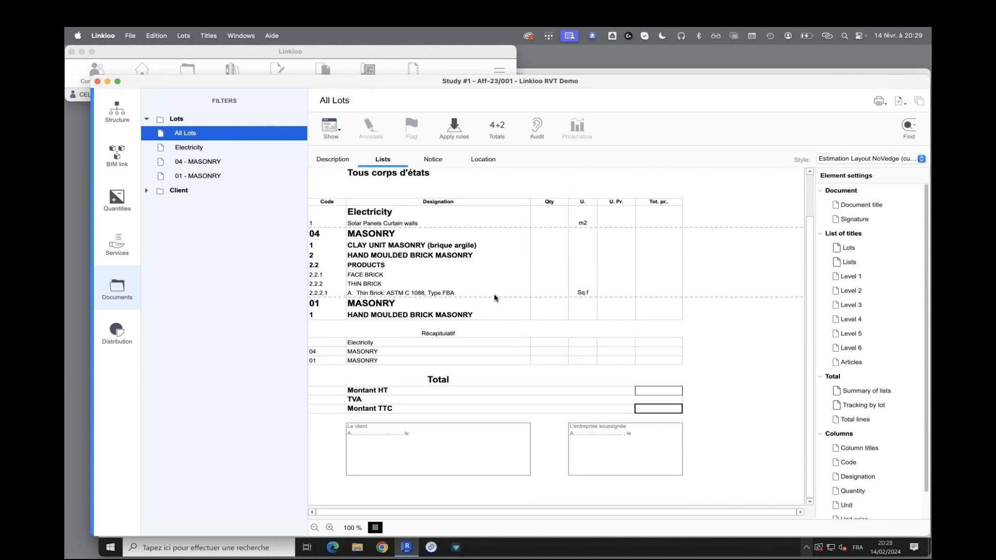
click(900, 101)
click(894, 117)
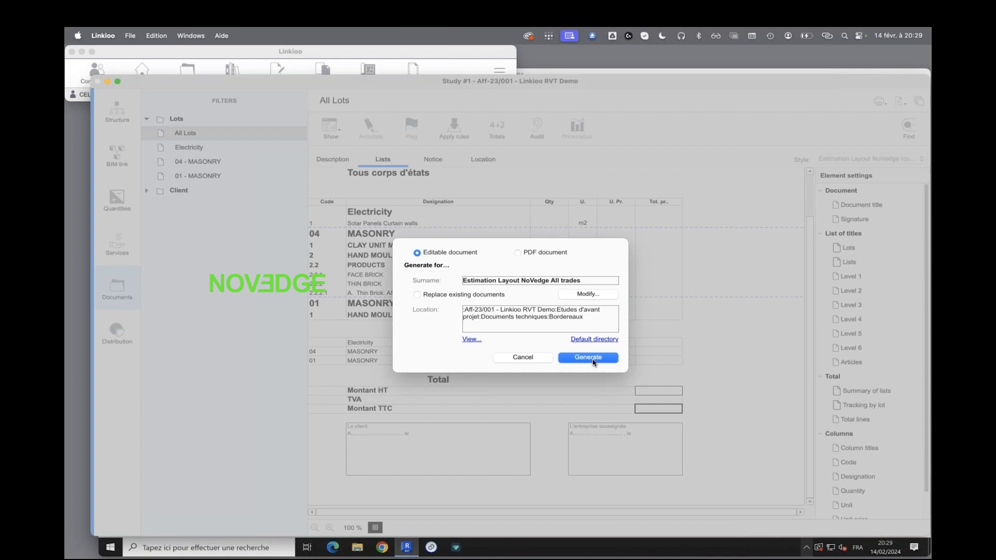
click(593, 360)
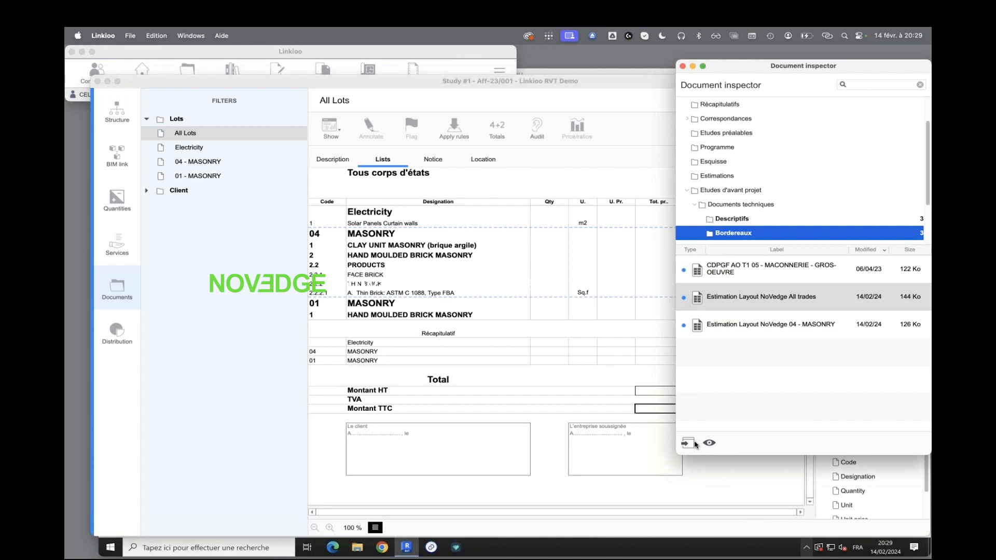
- Open the Bordereaux folder in the Documents window, close the study and minimize the remote desktop window showing Revit
click(689, 444)
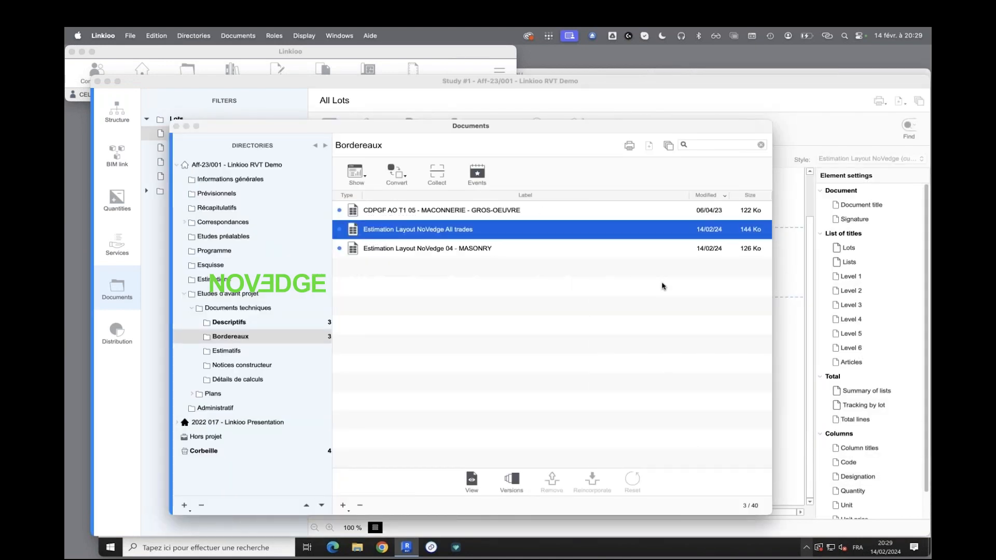
click(97, 82)
click(573, 357)
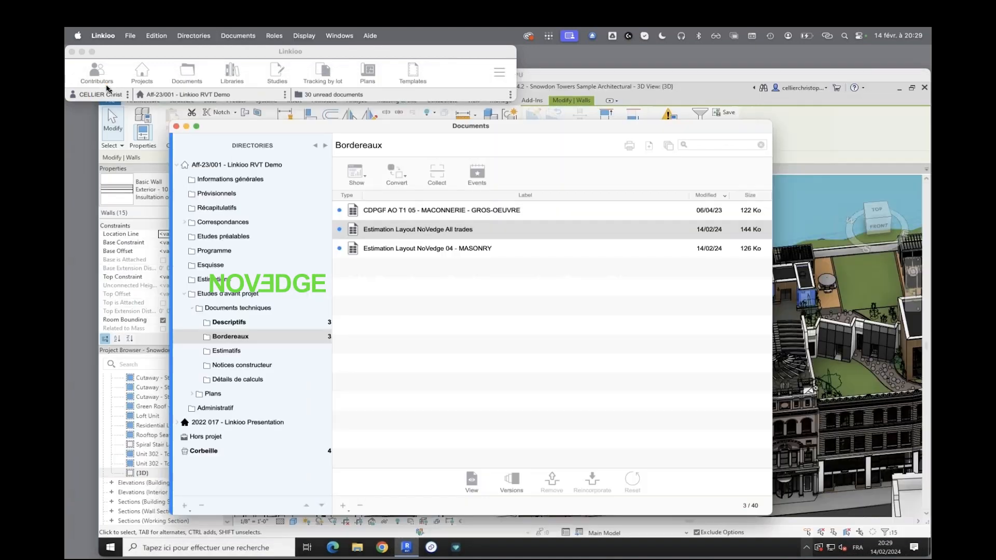
click(576, 78)
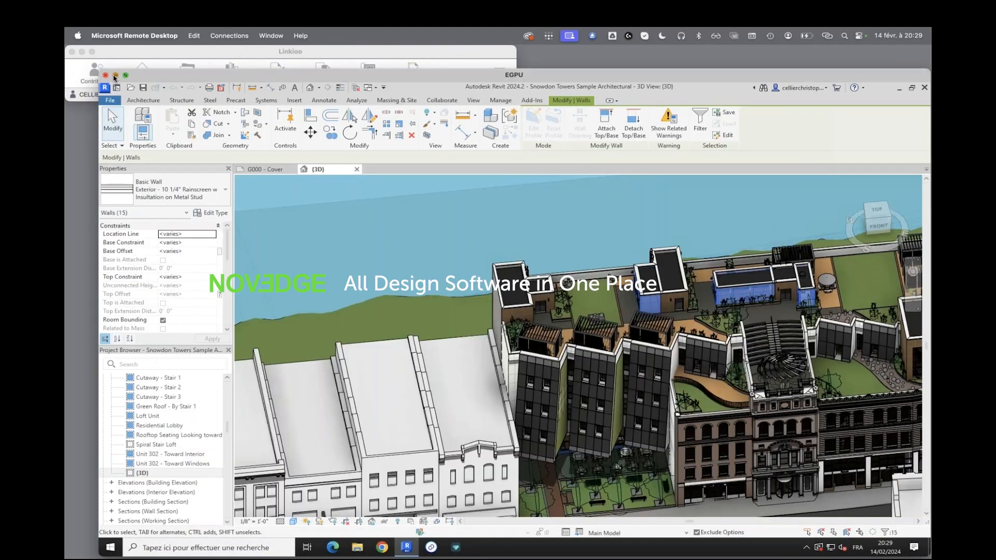
click(116, 75)
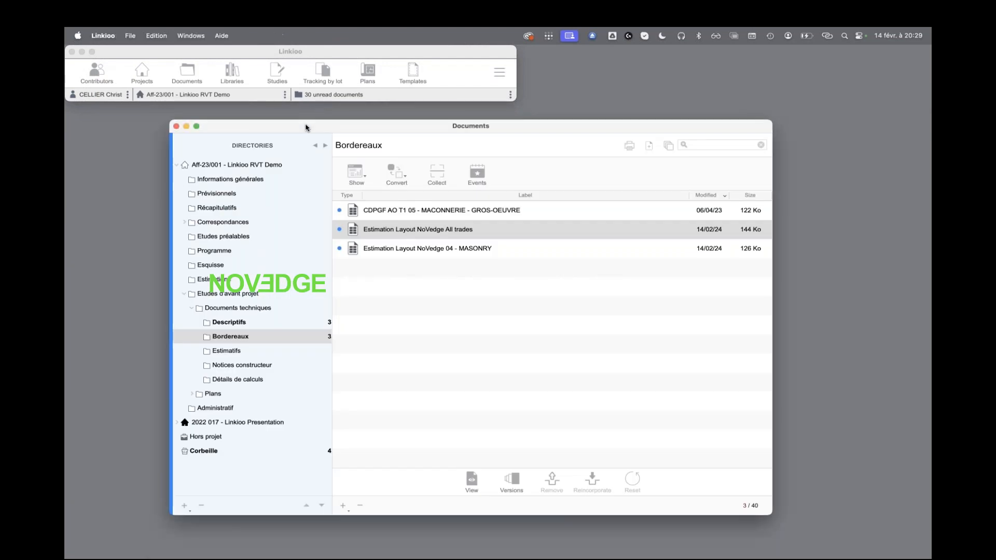
drag(306, 123, 293, 117)
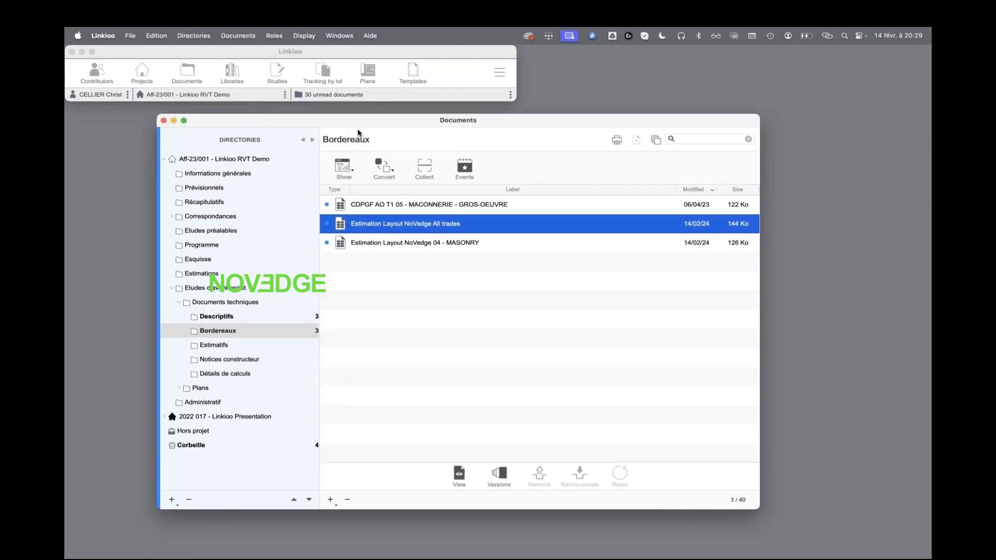
mouse_move(383, 122)
mouse_down()
mouse_move(362, 130)
mouse_move(415, 124)
mouse_move(364, 115)
mouse_move(369, 125)
mouse_up()
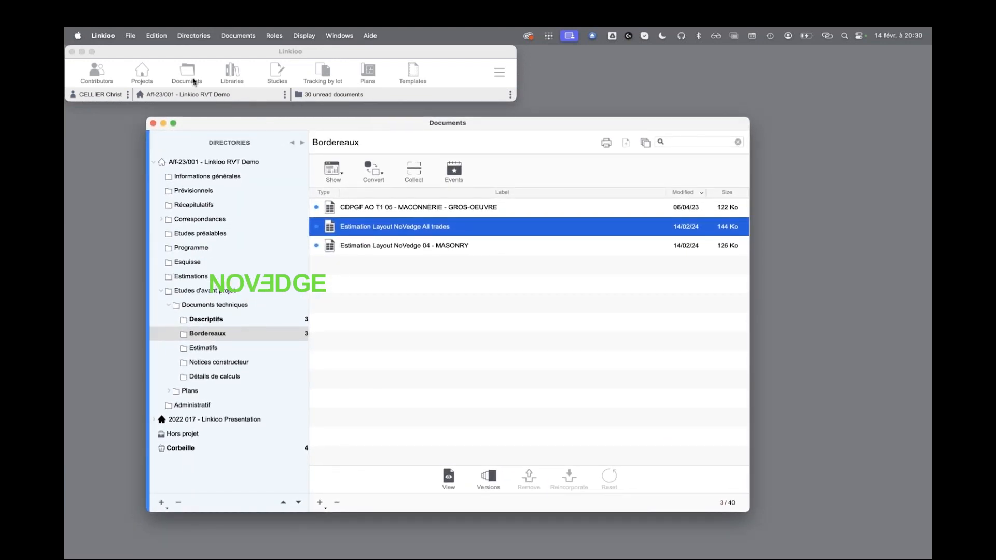
- Browse the project's Documents techniques directories, examining the documents stored in Descriptifs and Bordereaux
click(194, 81)
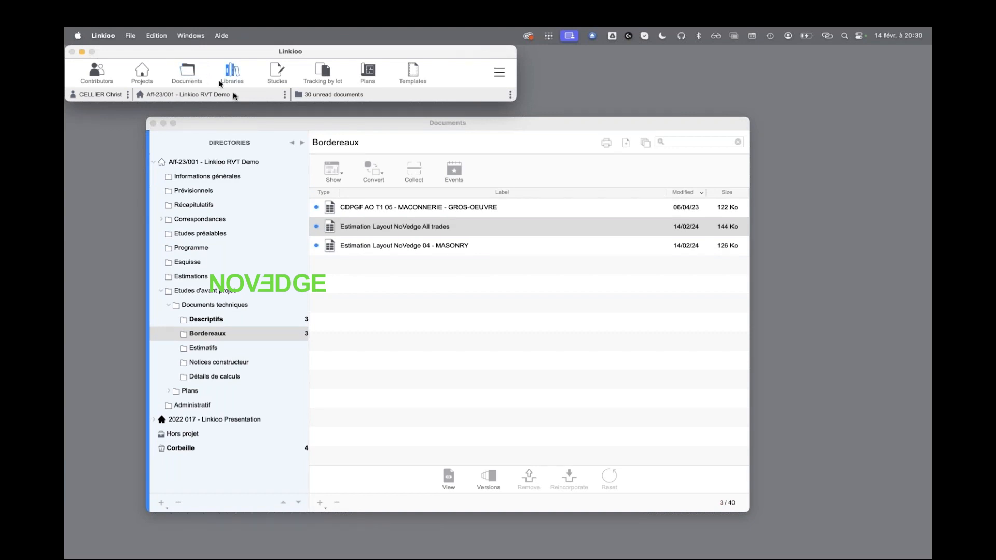
click(250, 123)
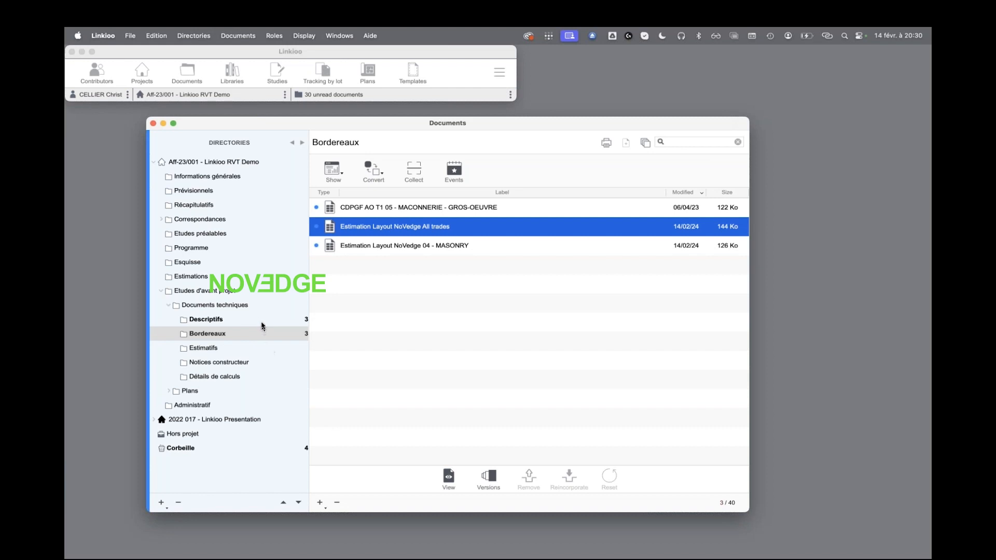
click(262, 306)
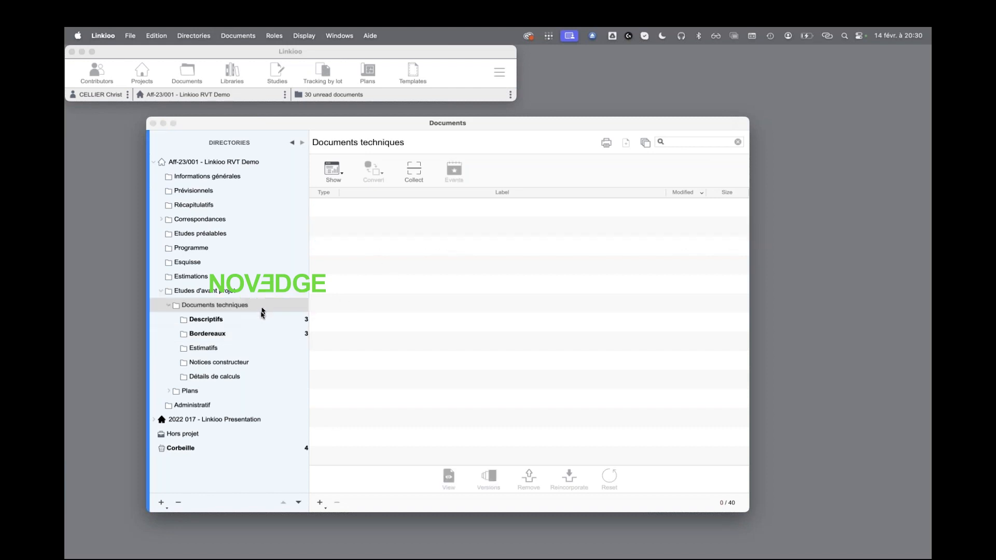
click(260, 320)
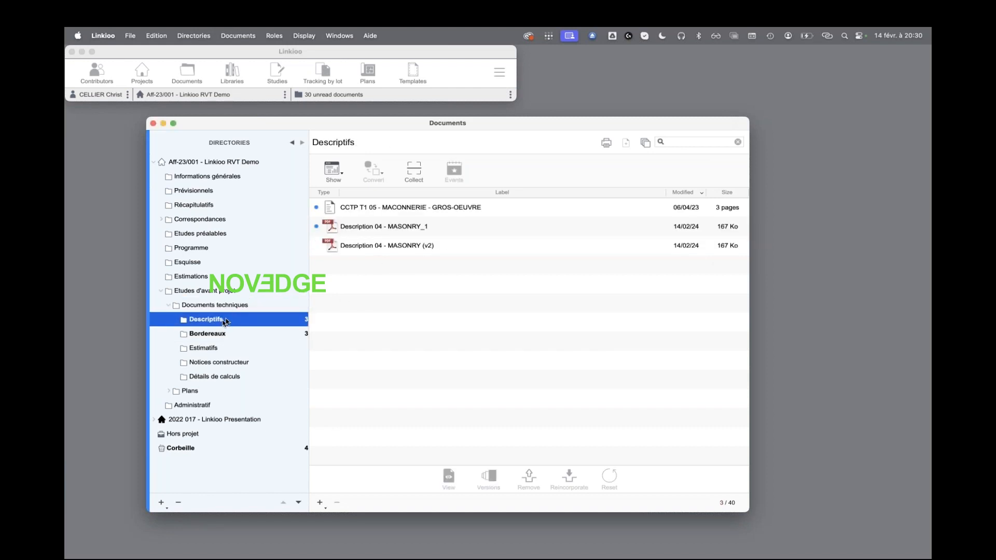
click(246, 336)
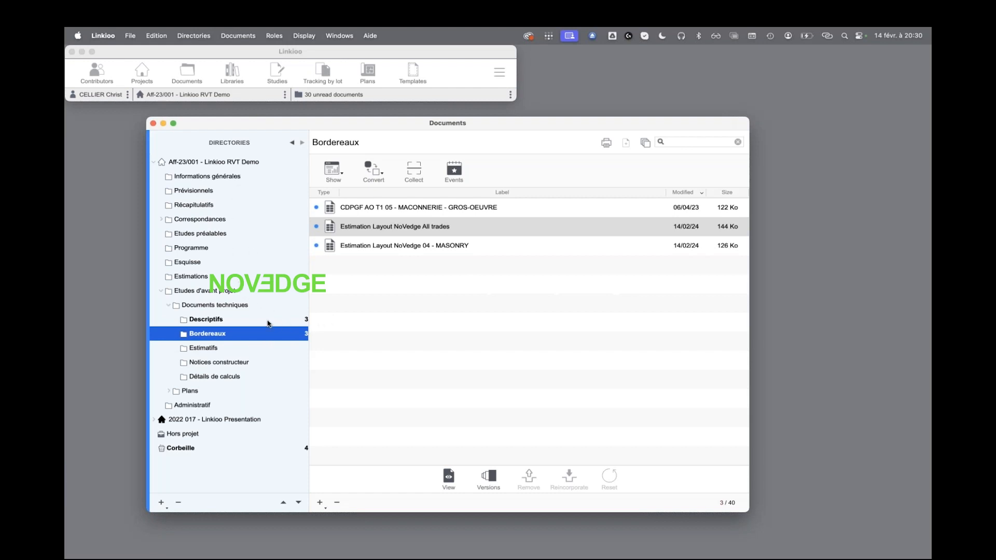
- View the Estimation Layout NoVedge All trades spreadsheet from the Bordereaux folder and close it
click(393, 227)
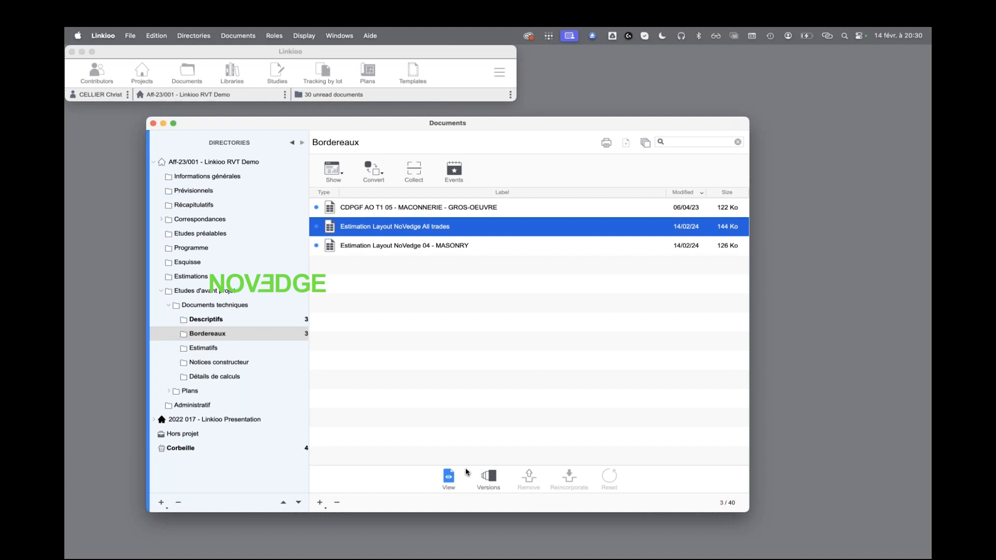
click(448, 476)
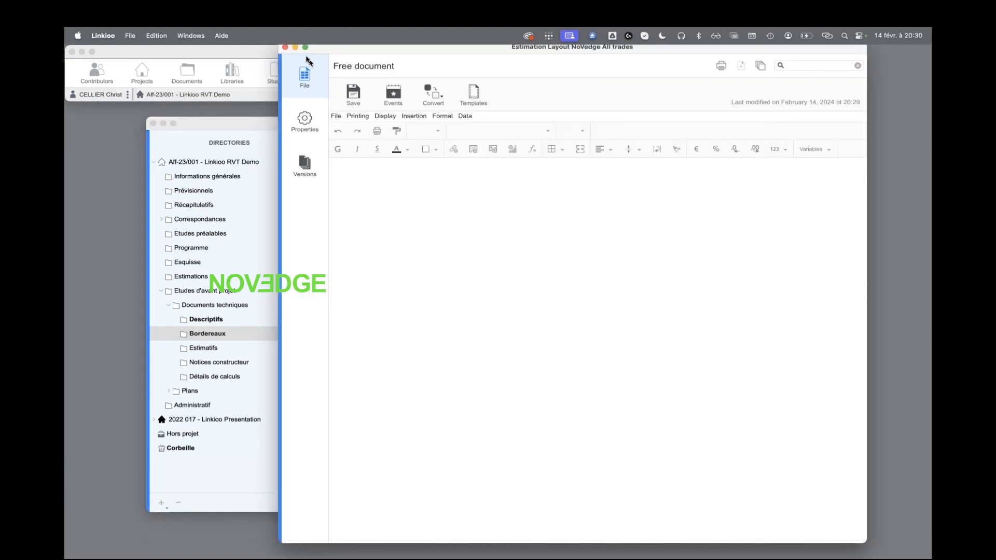
drag(343, 52, 384, 59)
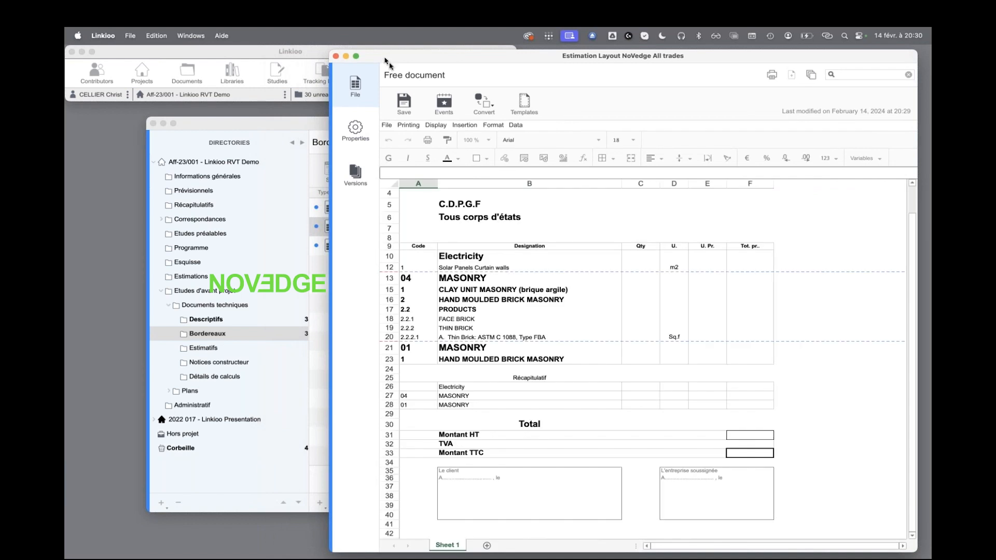
click(336, 57)
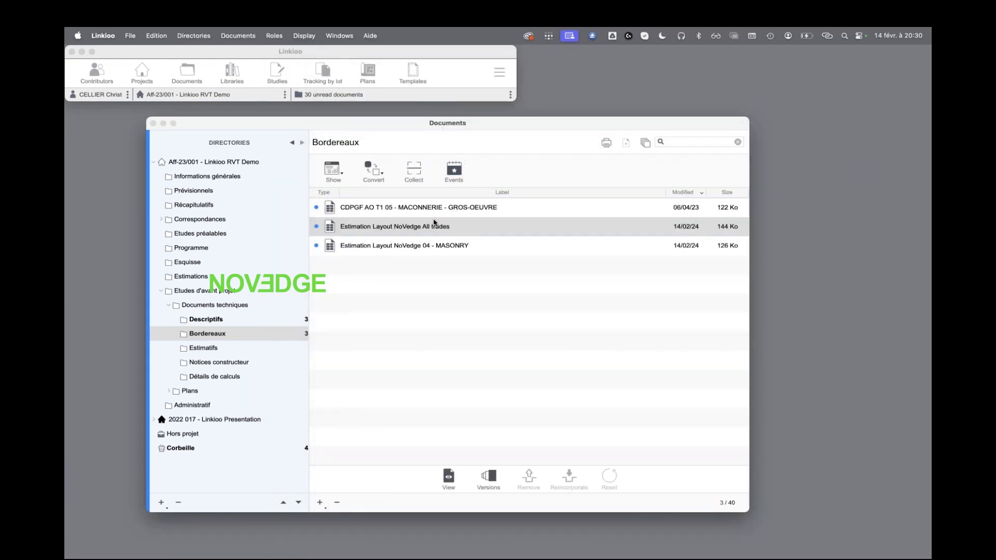
- Convert the Estimation Layout NoVedge All trades document to Office format
click(432, 231)
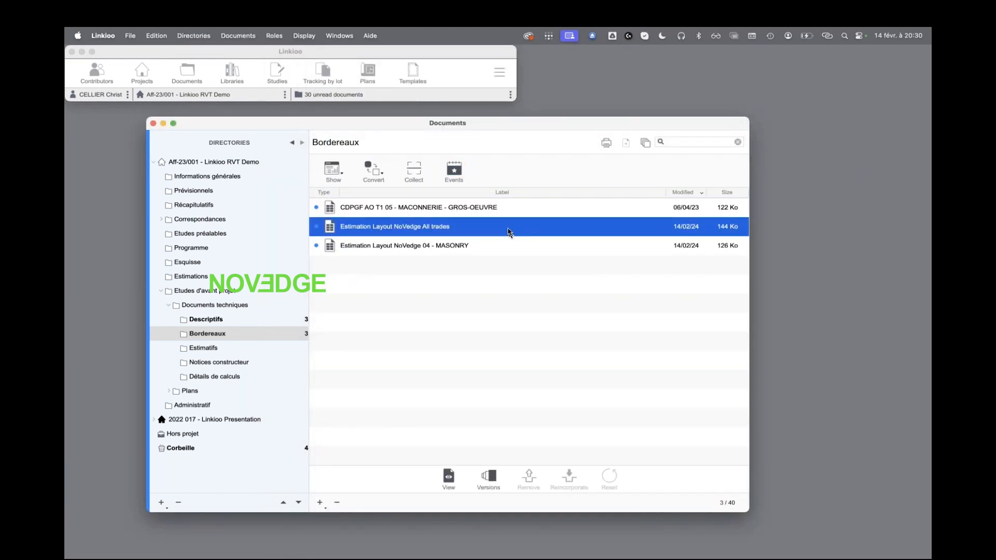
right_click(500, 231)
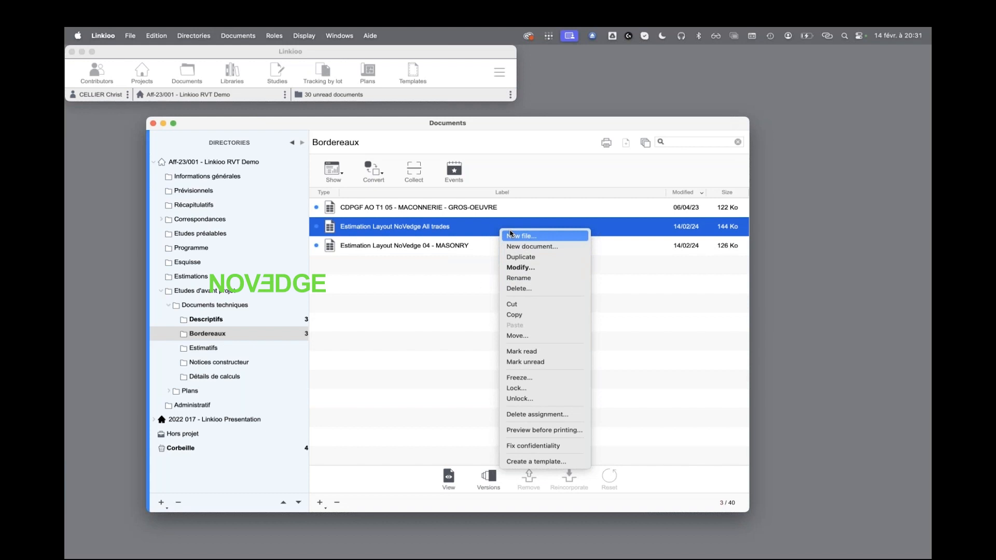
click(400, 229)
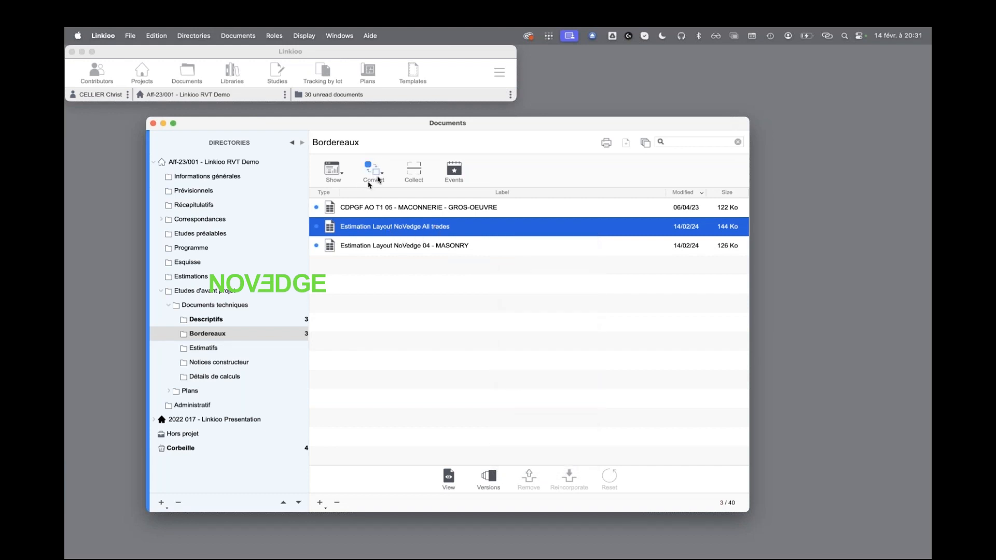
click(377, 174)
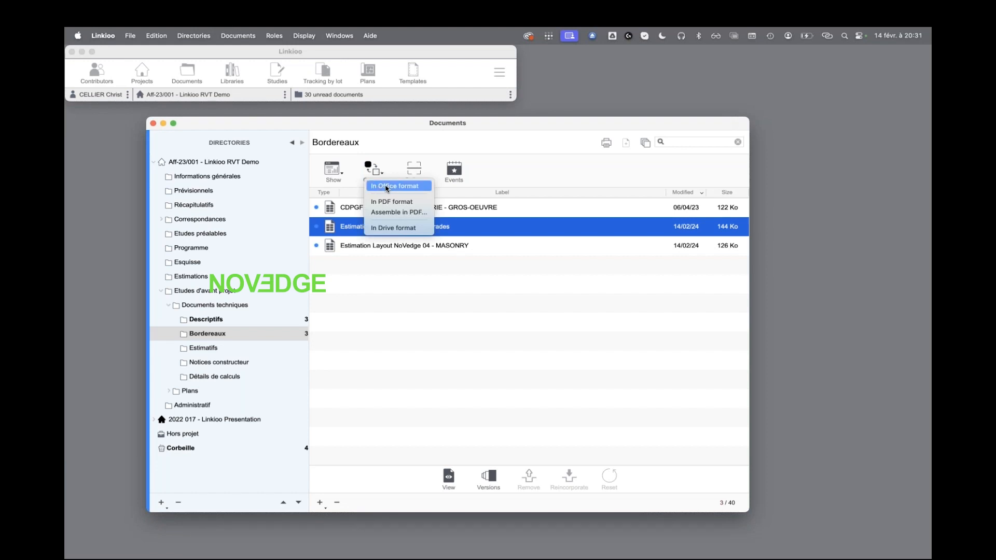
click(386, 187)
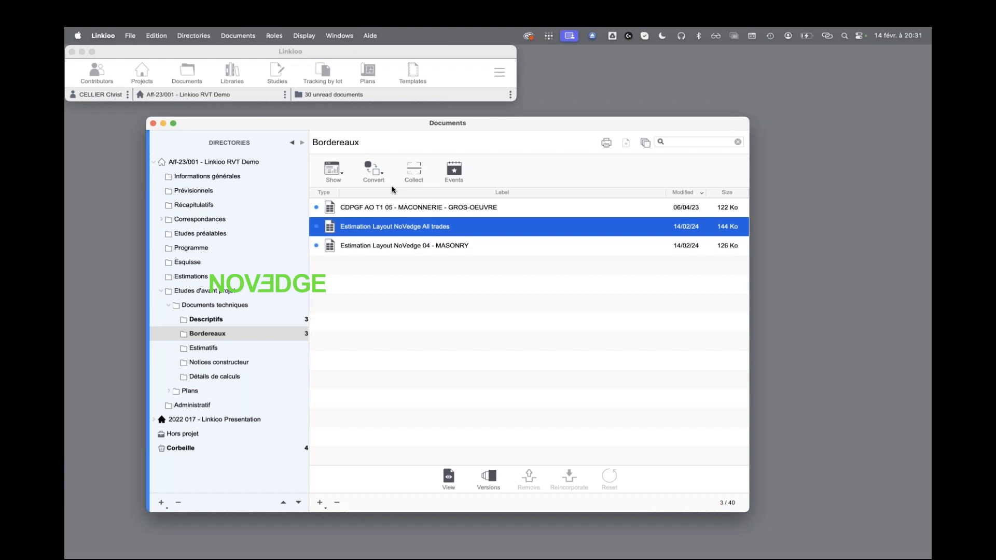
click(366, 227)
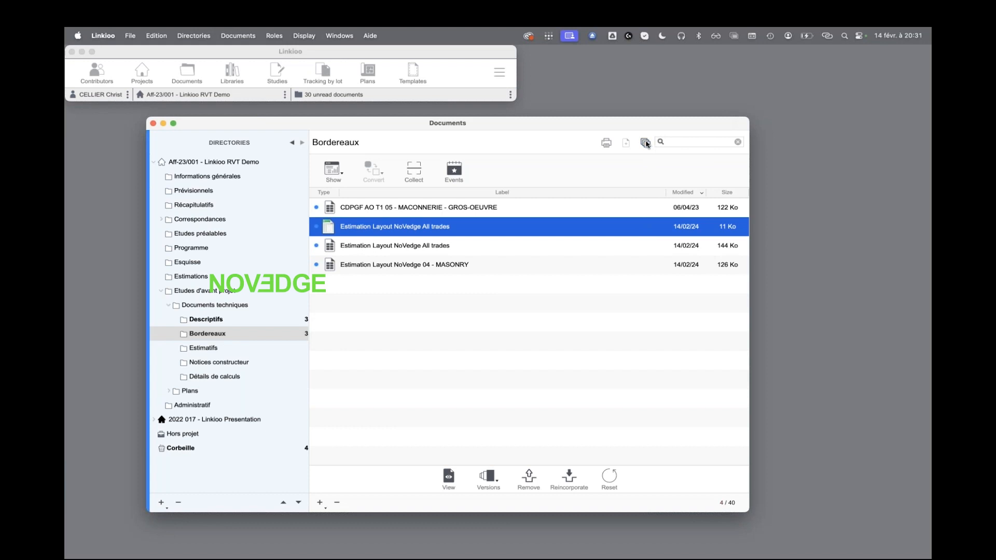
- Export the converted Estimation Layout NoVedge All trades file to the Bureau folder on iCloud
click(646, 144)
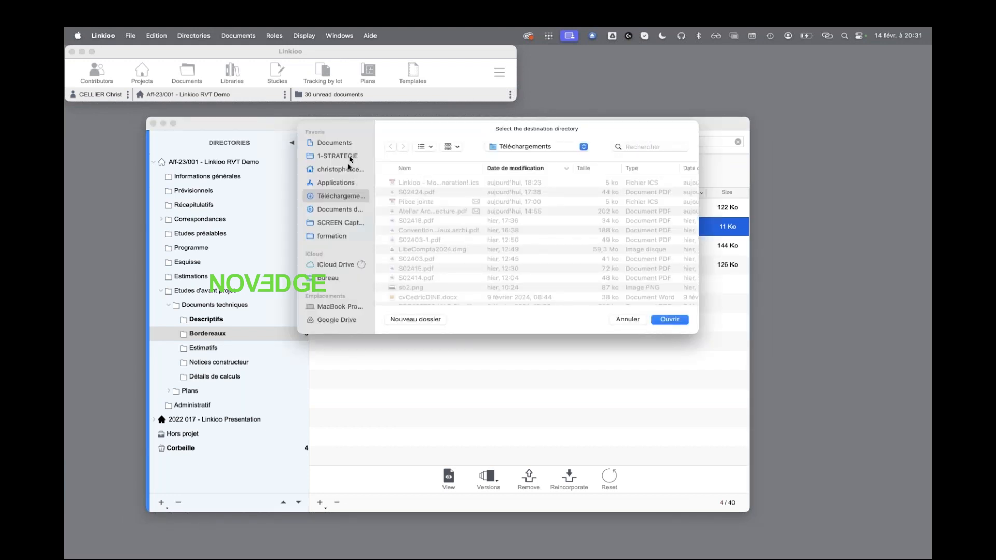
click(340, 280)
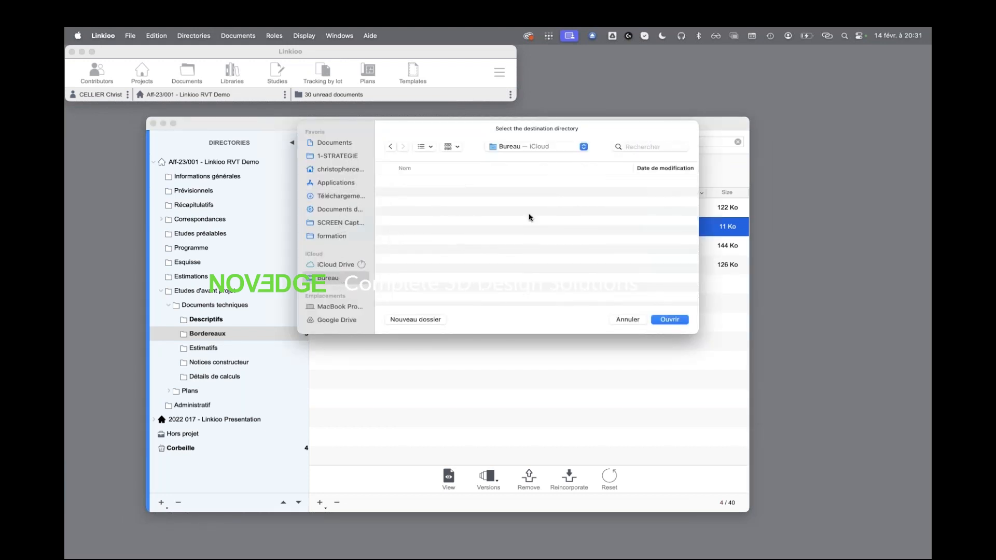
click(669, 319)
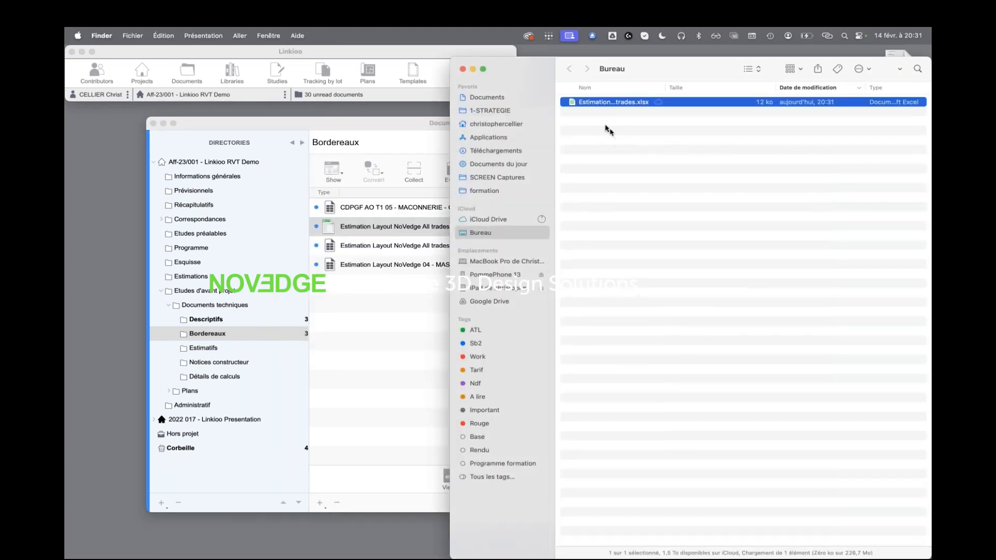
- Preview the exported Estimation Layout NoVedge All trades.xlsx file in Finder and close the preview
click(606, 103)
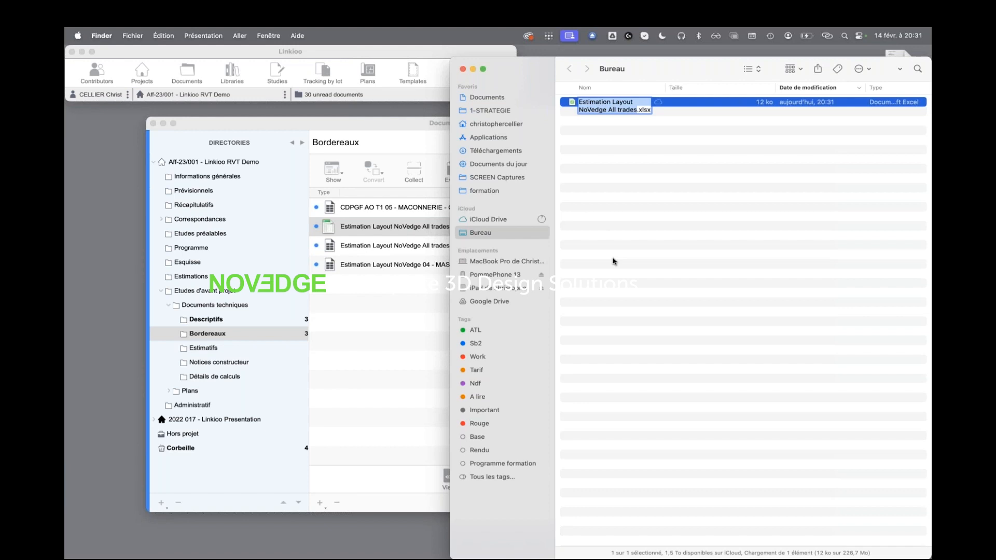
key(Return)
key(space)
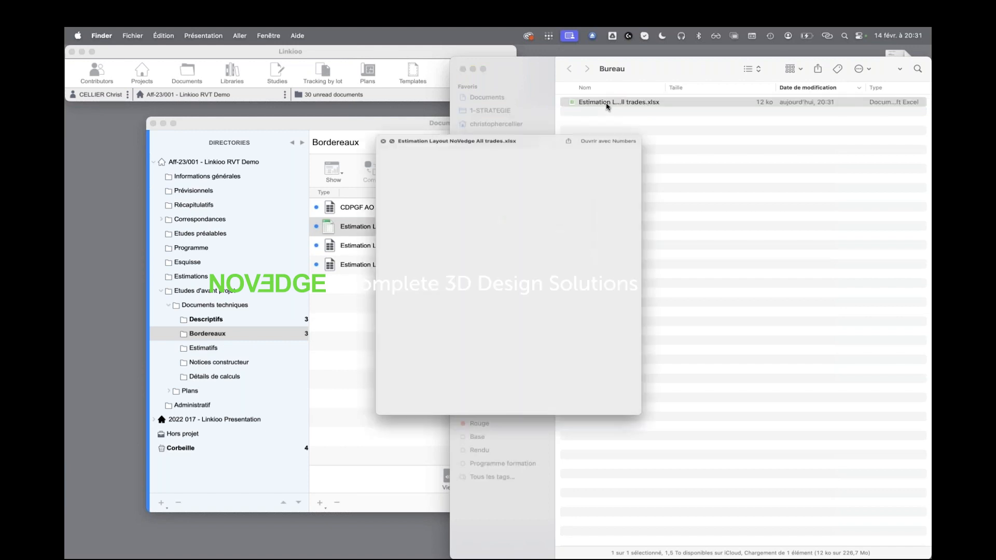
key(space)
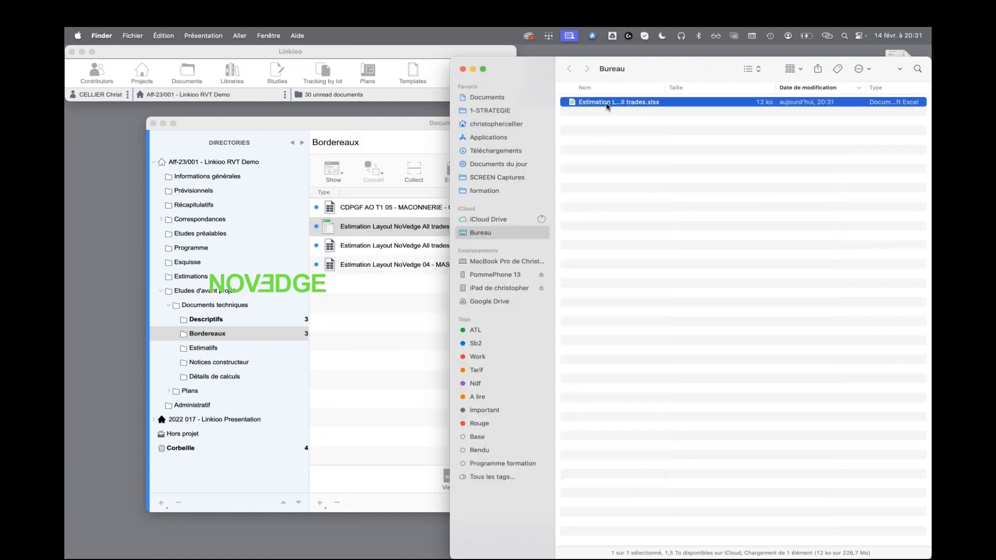
- Open the exported Estimation Layout NoVedge All trades.xlsx in Numbers, inspect the Solar Panels Curtain walls row's quantity, price and total cells, and close it
right_click(615, 104)
mouse_move(653, 121)
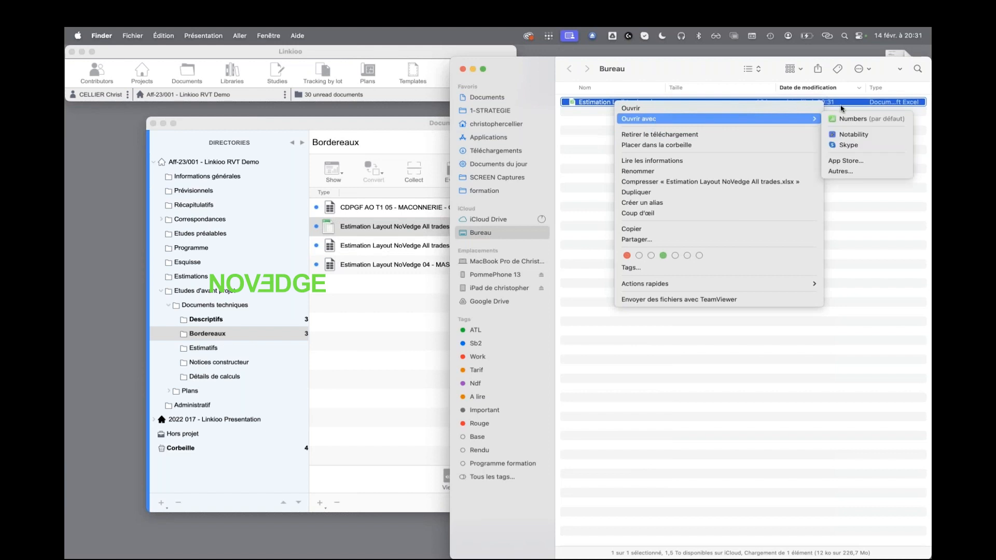
click(852, 119)
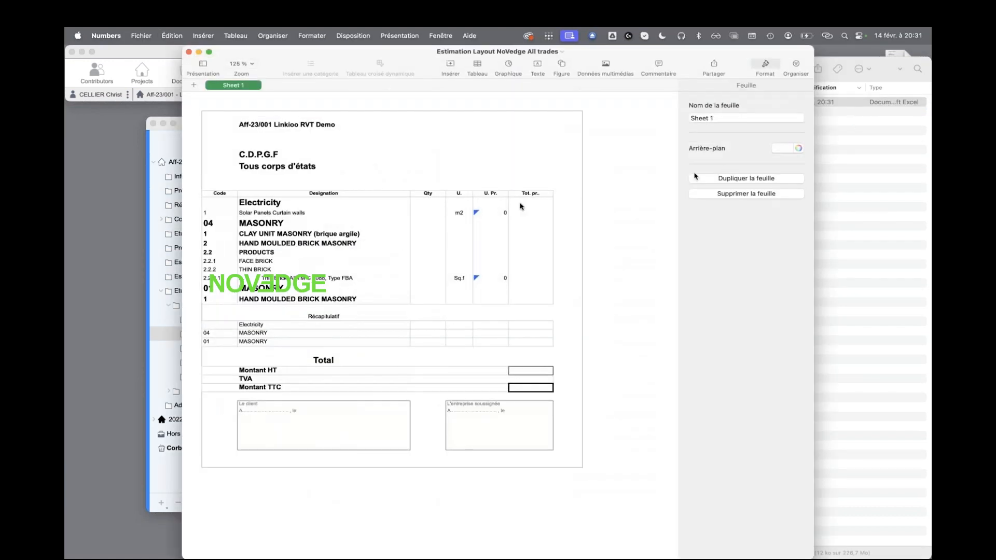
click(436, 221)
click(480, 212)
click(528, 212)
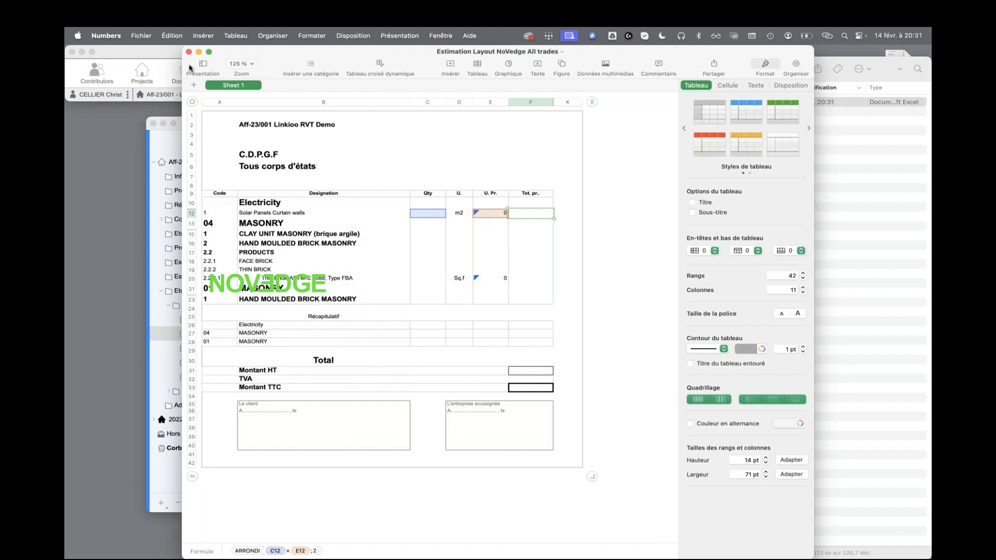
click(189, 52)
click(462, 69)
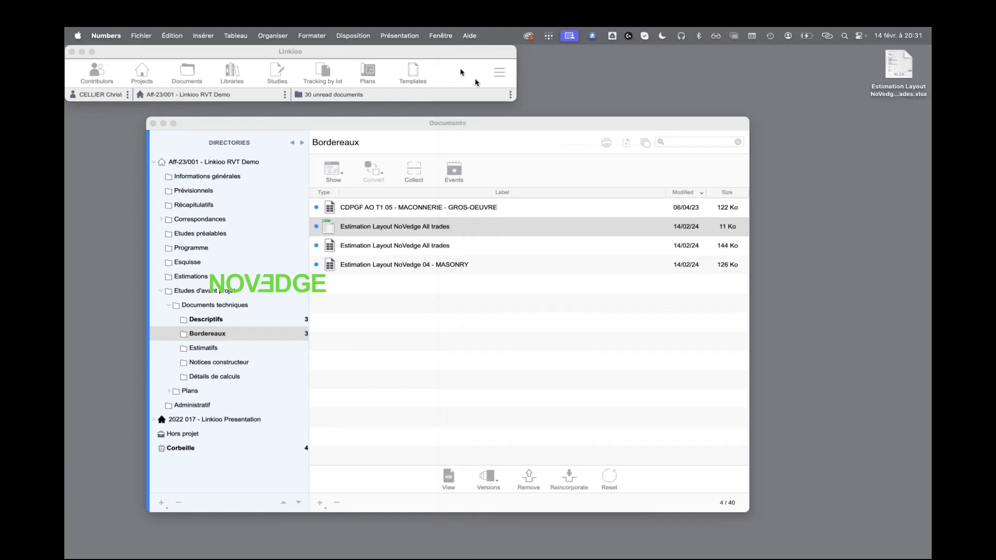
- Export the Description 04 - MASONRY_1 PDF from Linkioo's Descriptifs folder to the Bureau folder on iCloud
click(221, 322)
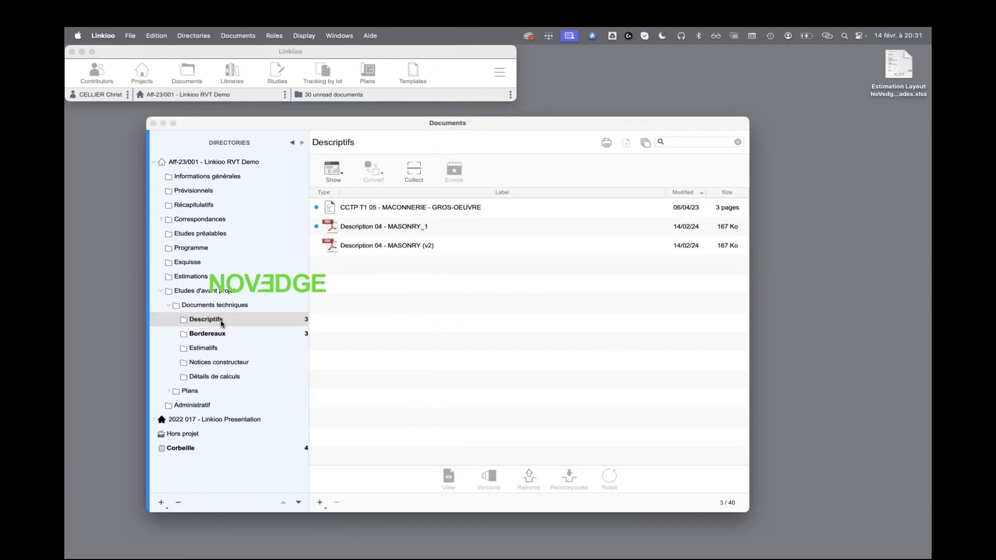
click(415, 234)
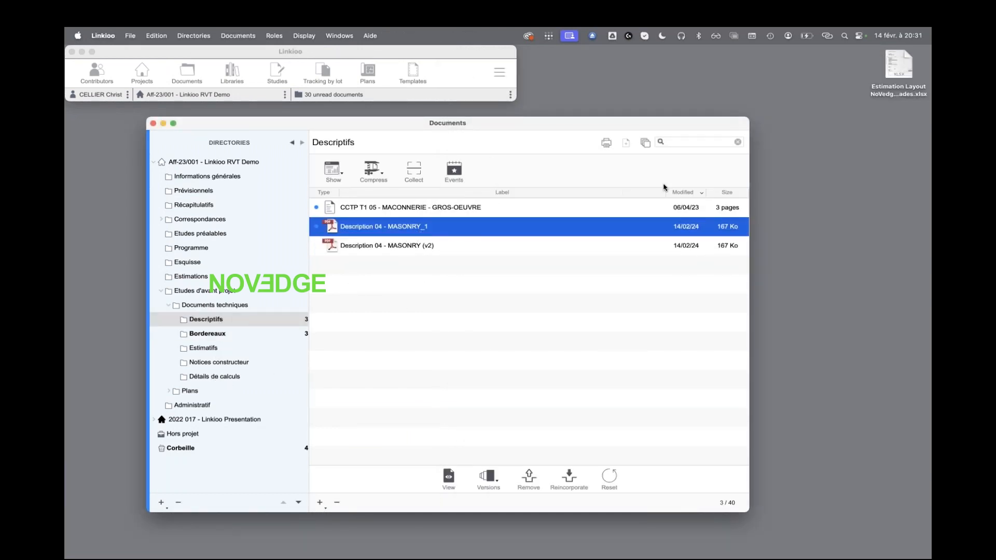
click(645, 143)
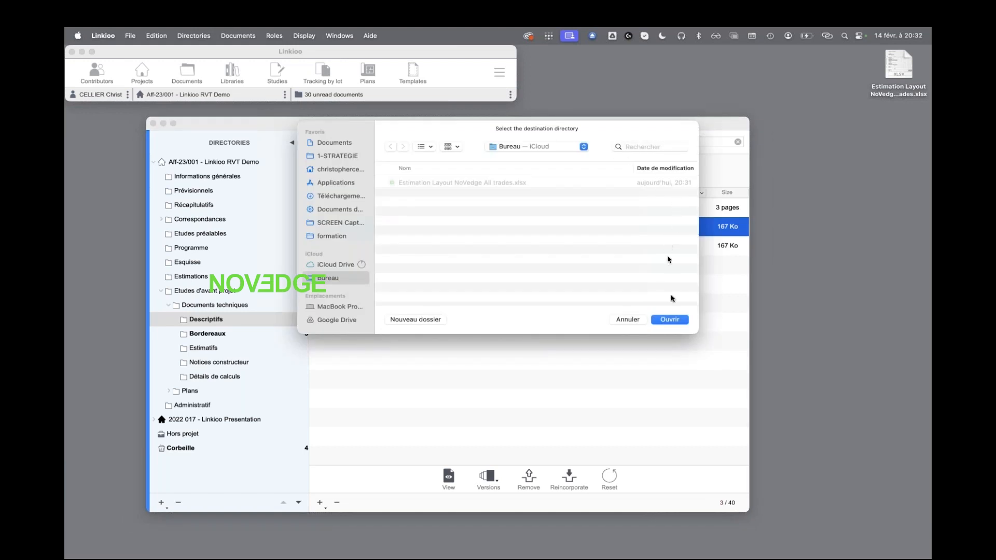
click(675, 320)
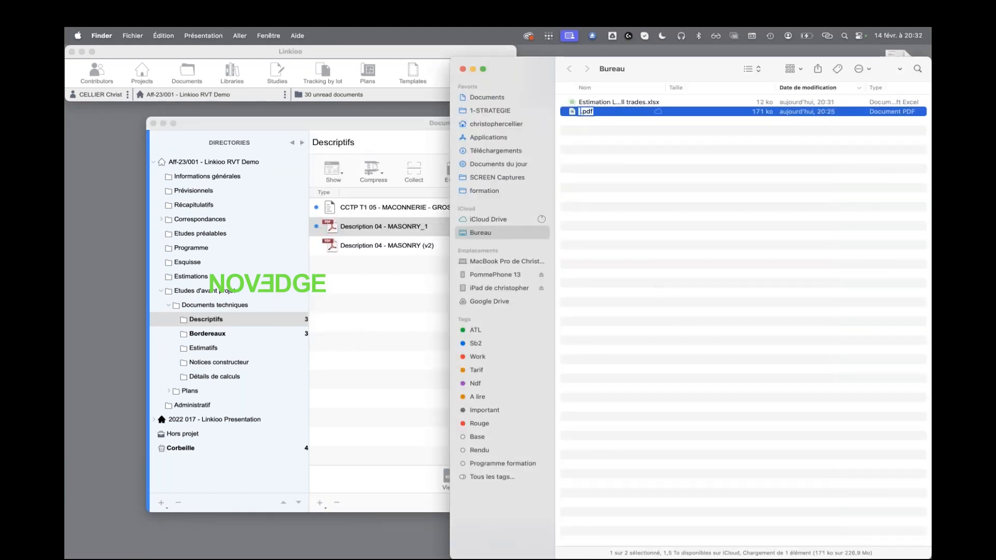
- Preview the pages of the exported Description 04 - MASONRY_1.pdf in Finder and close the preview, the Bureau window and Linkioo's Documents window
key(space)
click(678, 182)
click(677, 284)
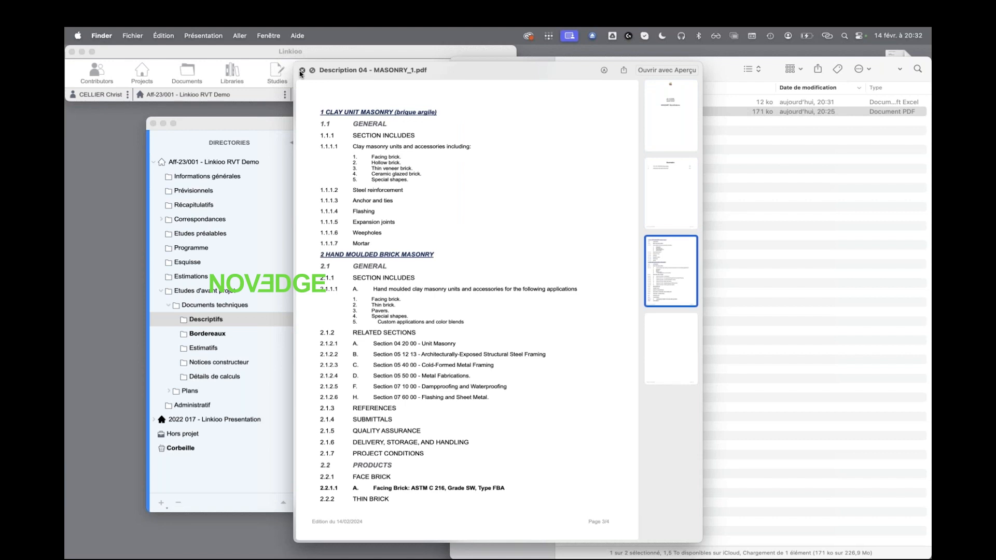
click(301, 70)
click(462, 69)
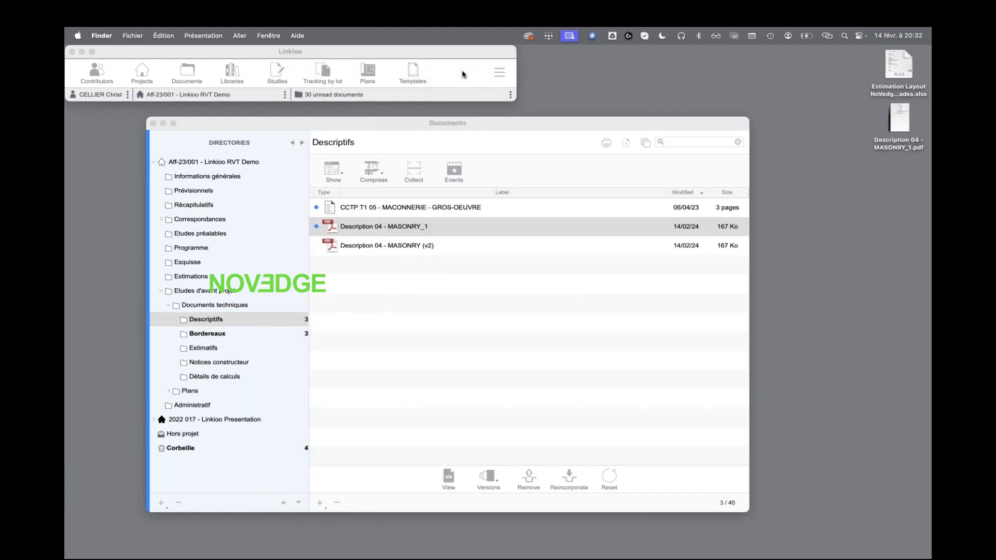
click(422, 125)
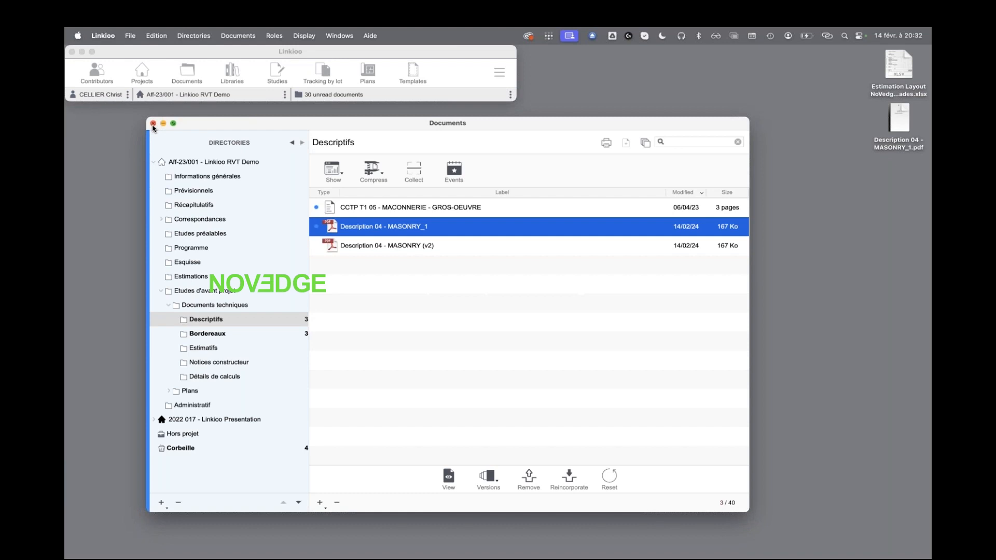
click(153, 124)
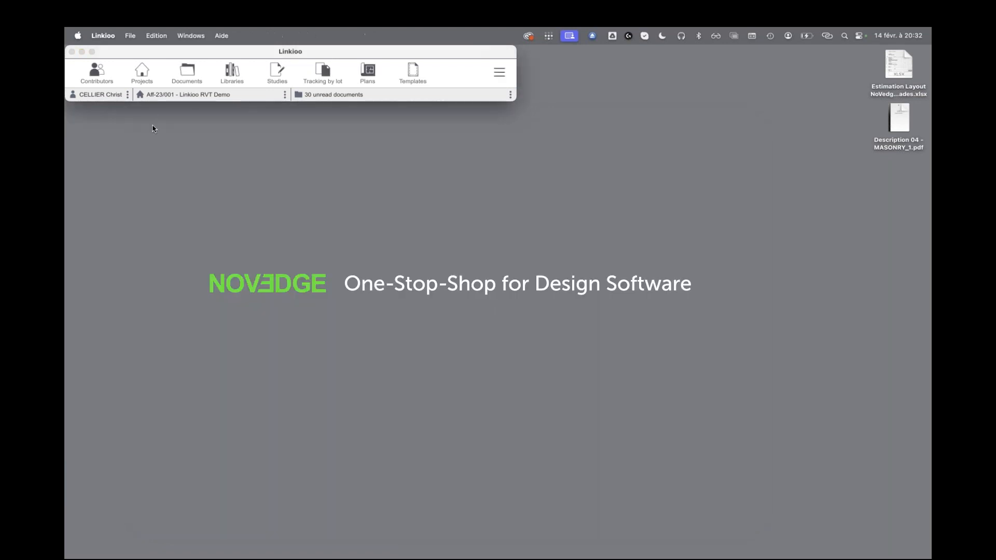